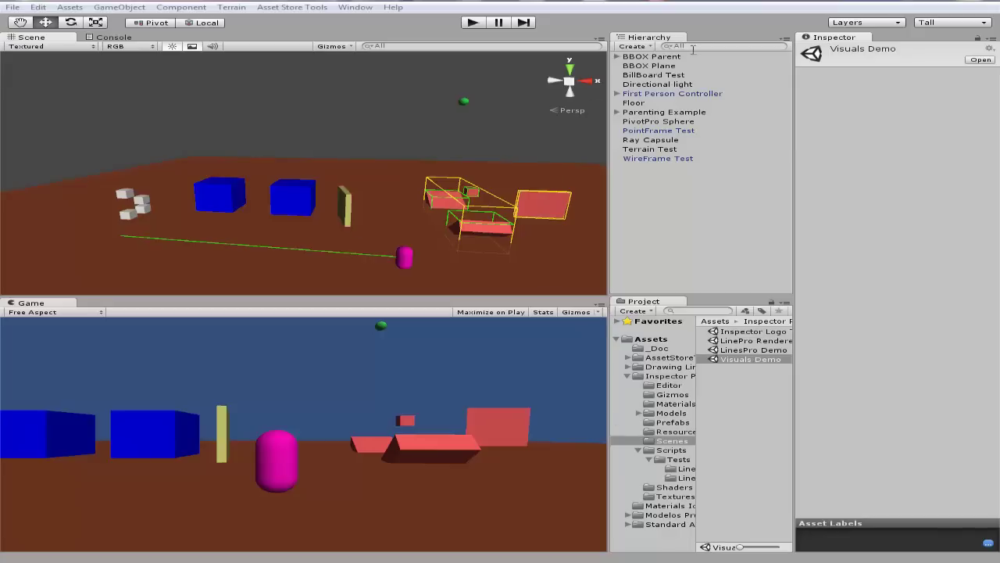
- Expand the Visuals options of WireFrame Test, then run the scene to examine the wireframes and bounding boxes and stop it
{"action": "left_click", "coordinate": [657, 159]}
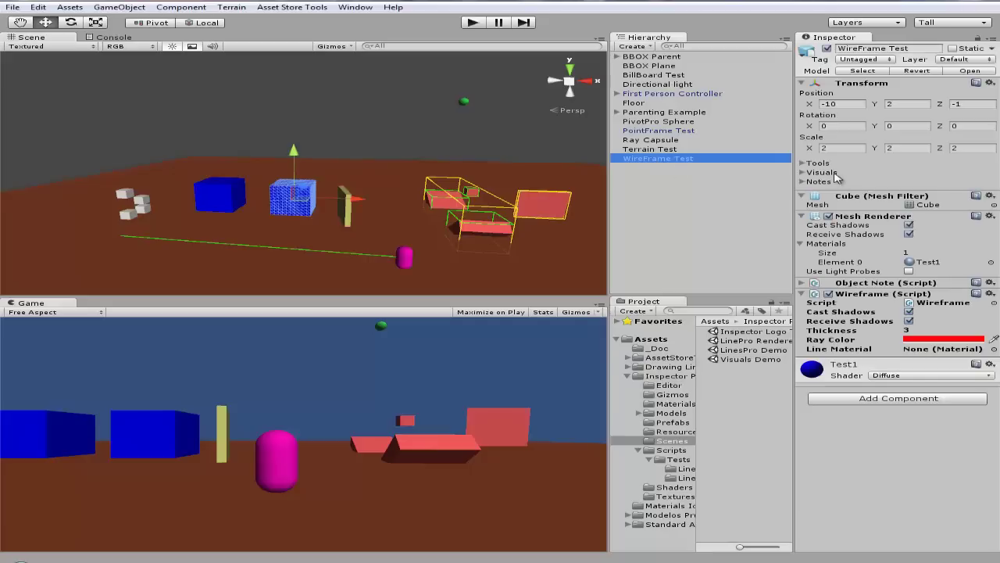
{"action": "left_click", "coordinate": [804, 172]}
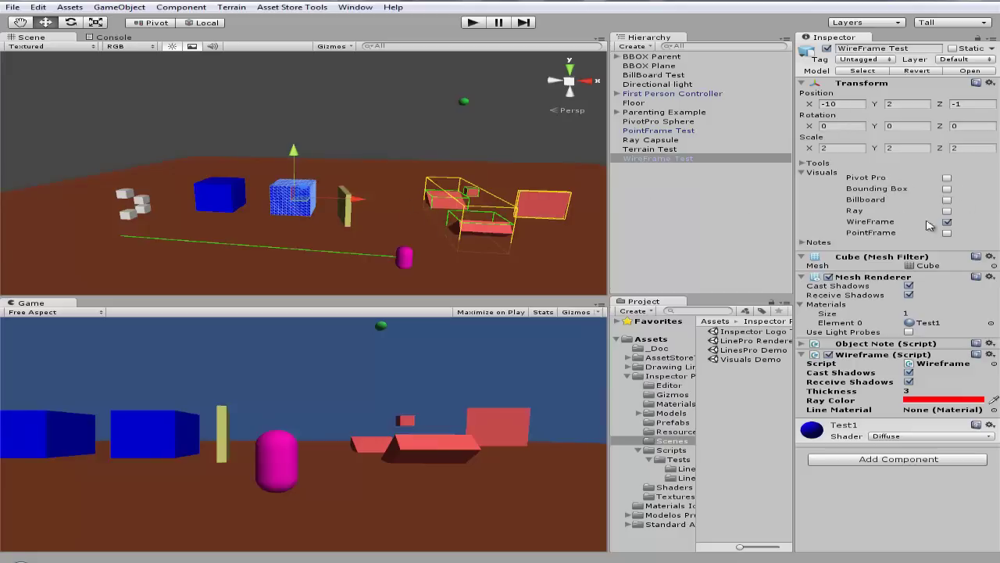
{"action": "left_click", "coordinate": [474, 22]}
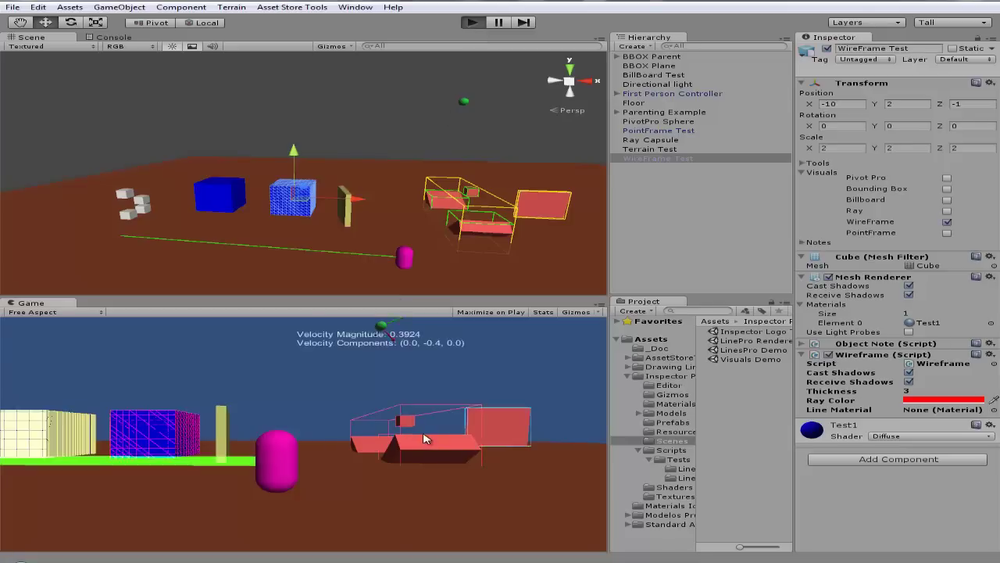
{"action": "key", "text": "w"}
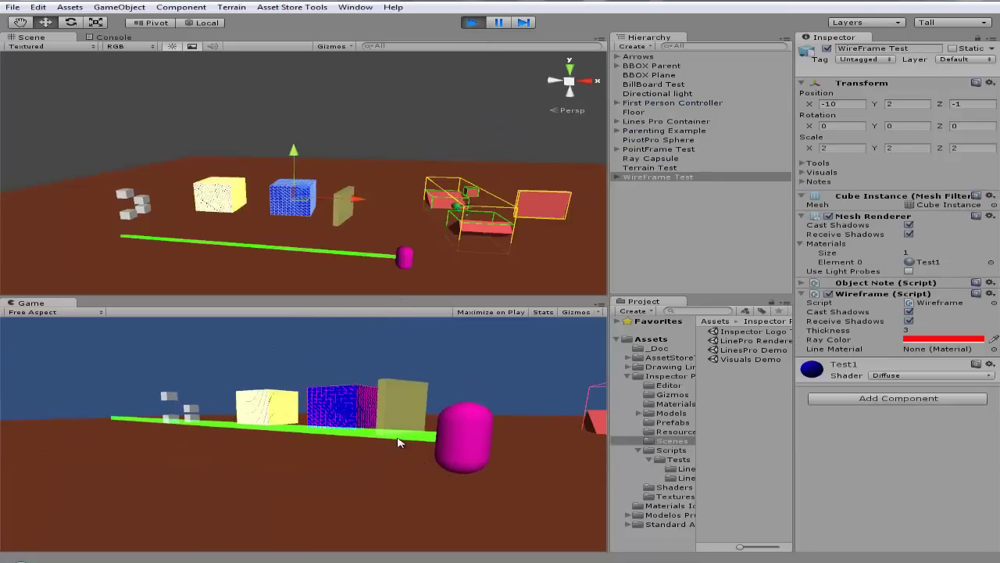
{"action": "key", "text": "w"}
{"action": "key", "text": "w"}
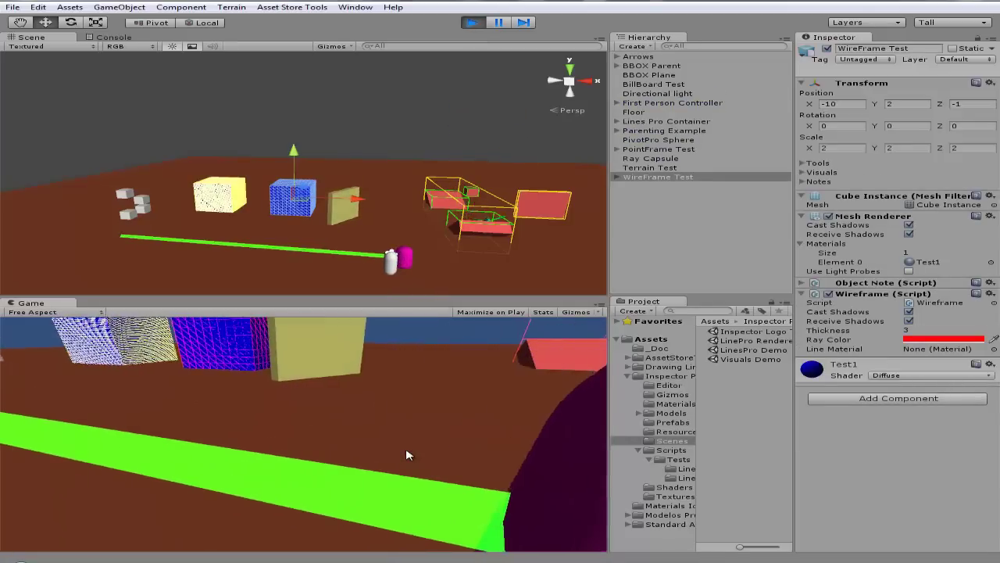
{"action": "key", "text": "w"}
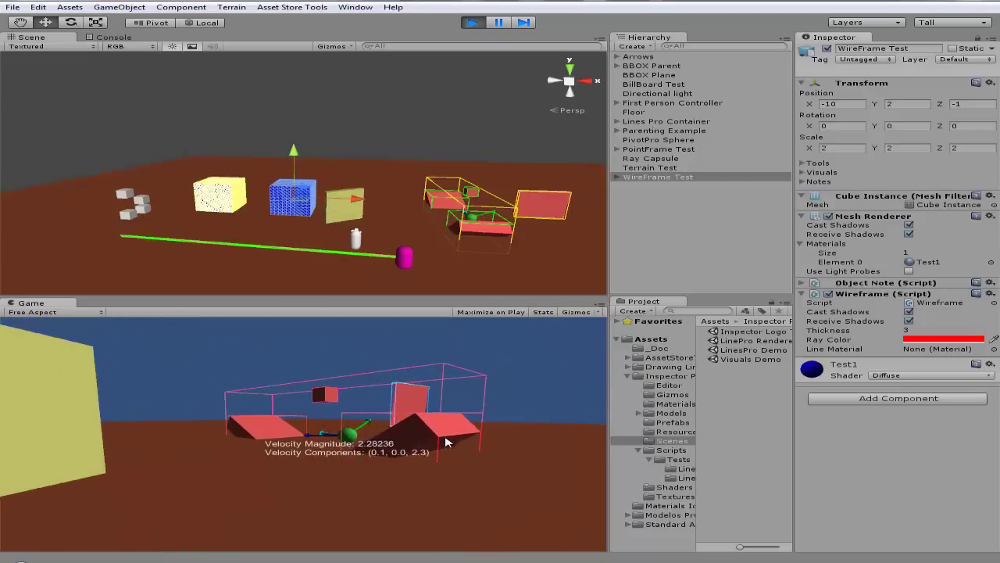
{"action": "key", "text": "s"}
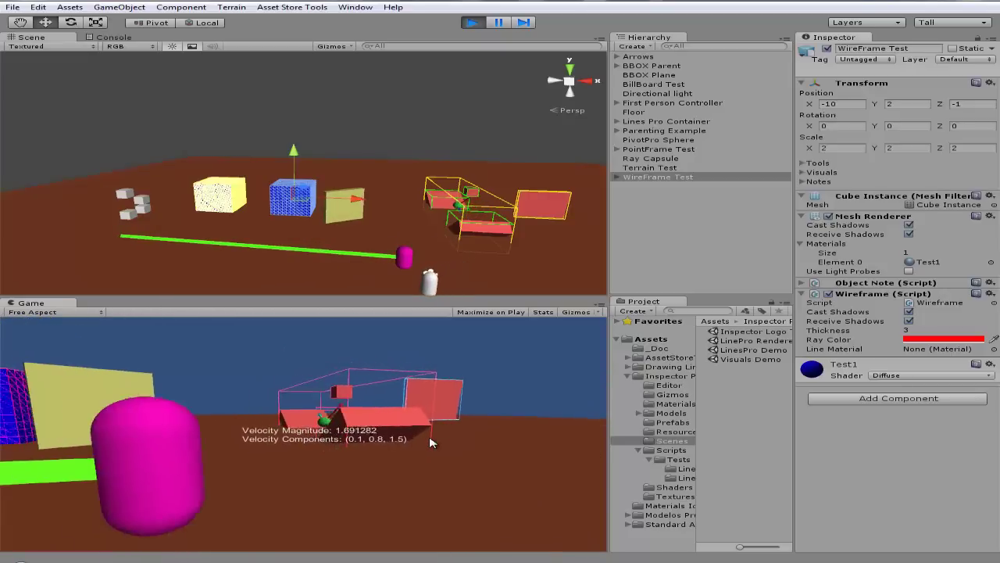
{"action": "left_click", "coordinate": [472, 22]}
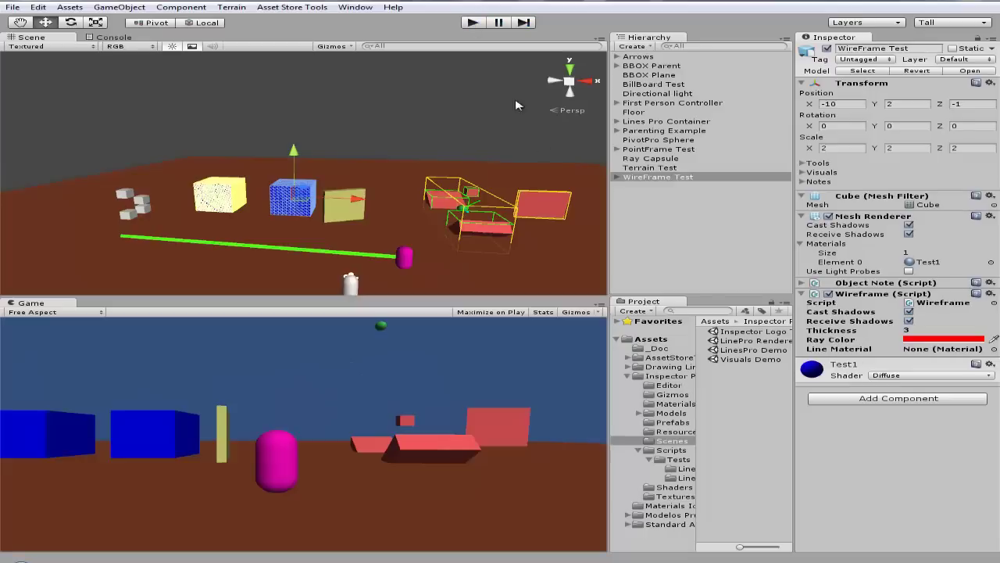
- Open the LinesPro Demo scene without saving the changes to Visuals Demo, and run it
{"action": "double_click", "coordinate": [743, 350]}
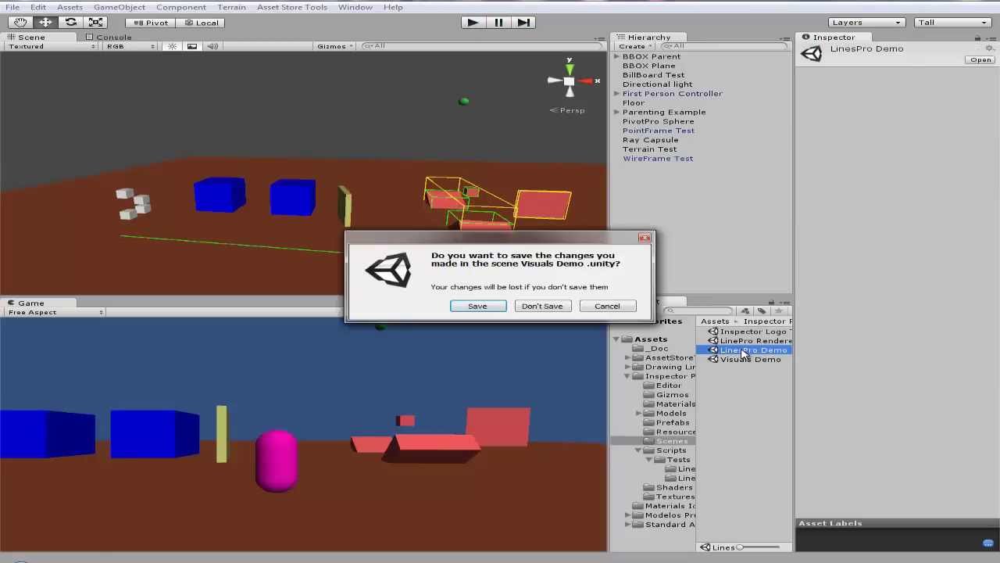
{"action": "left_click", "coordinate": [539, 306]}
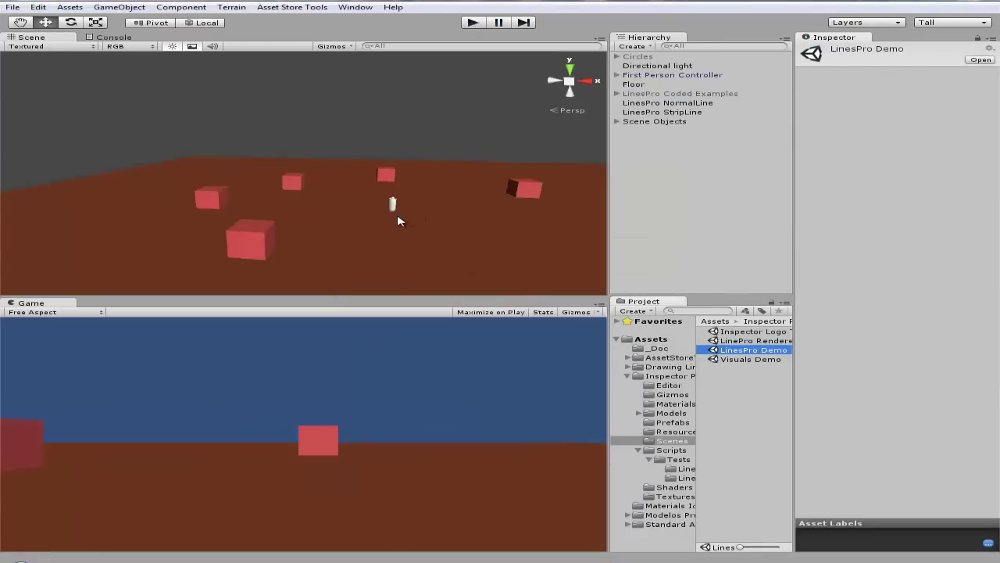
{"action": "left_click_drag", "start_coordinate": [398, 221], "coordinate": [469, 69], "text": "alt"}
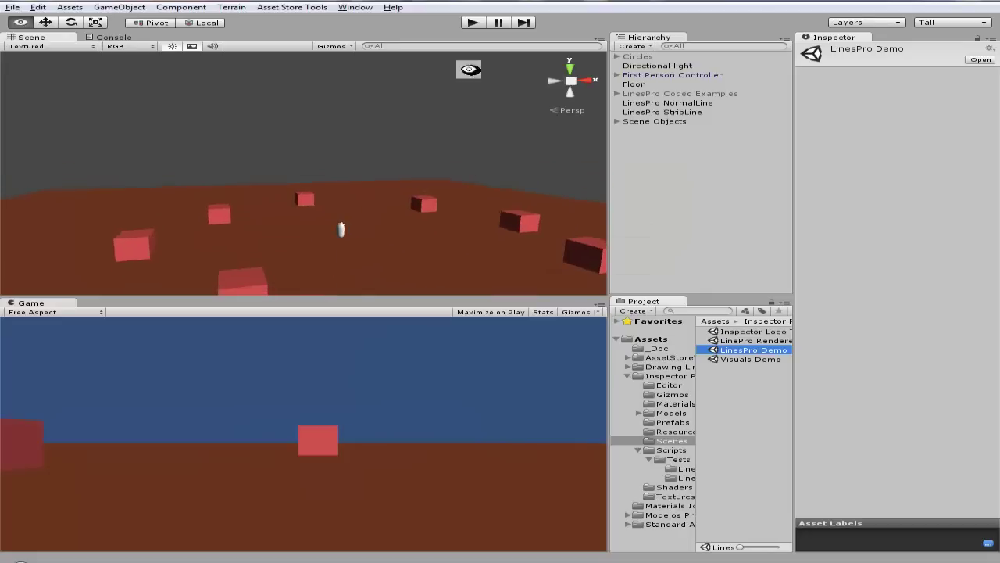
{"action": "left_click", "coordinate": [474, 22]}
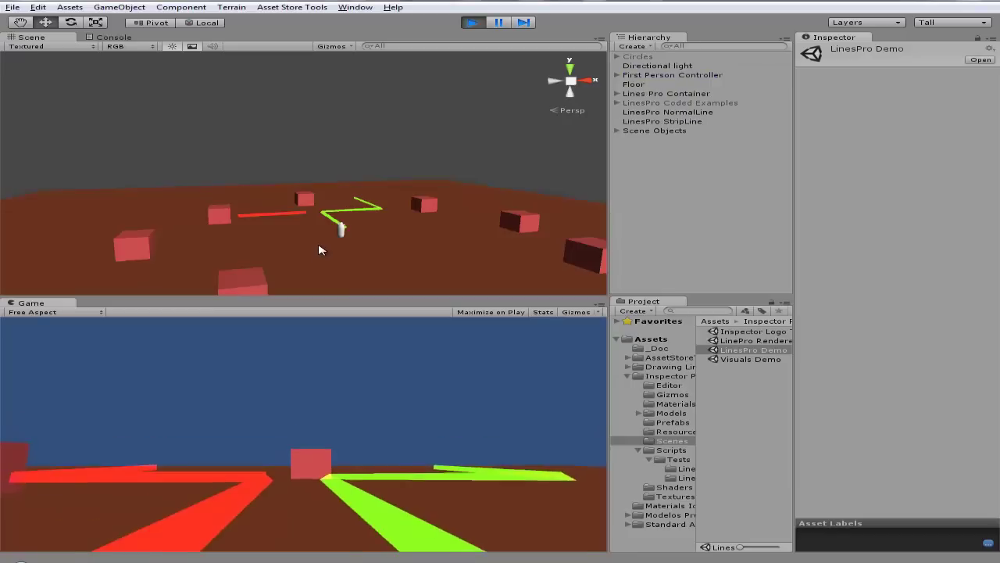
- Walk through the running scene and examine the corners and thickness of the green and red lines from several sides
{"action": "scroll", "coordinate": [330, 254], "scroll_direction": "up", "scroll_amount": 6}
{"action": "left_click_drag", "start_coordinate": [362, 260], "coordinate": [397, 211], "text": "alt"}
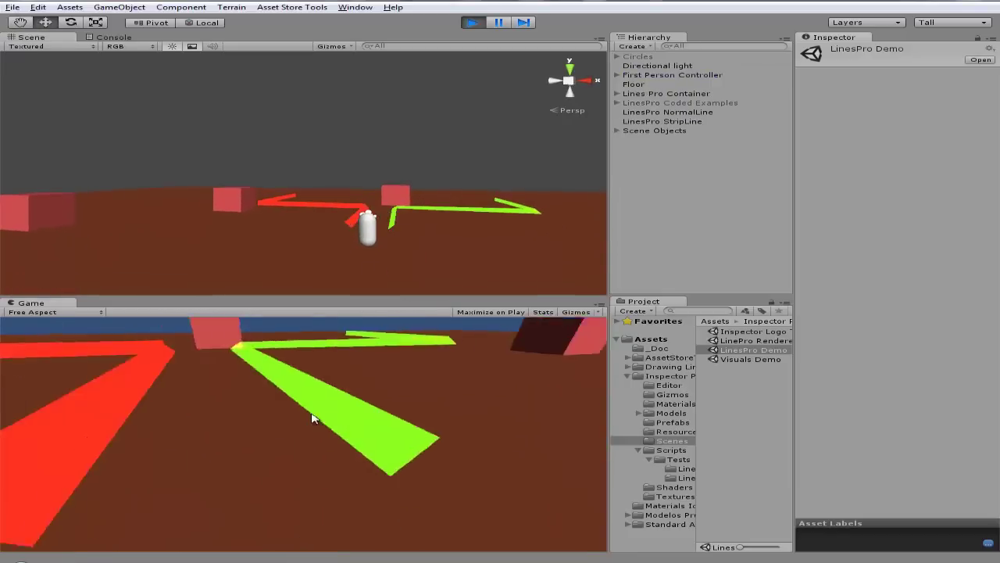
{"action": "key", "text": "a"}
{"action": "key", "text": "d"}
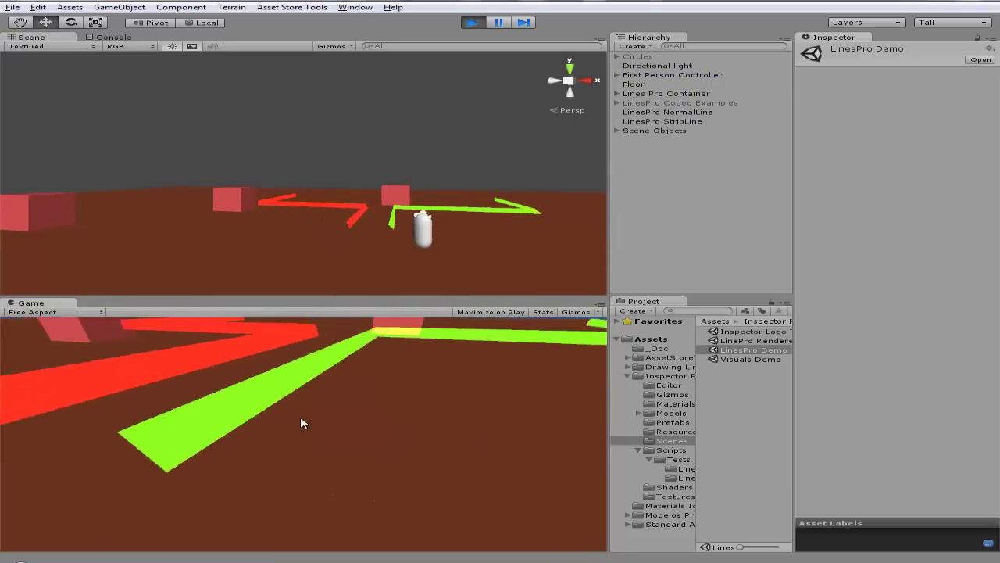
{"action": "key", "text": "w"}
{"action": "key", "text": "d"}
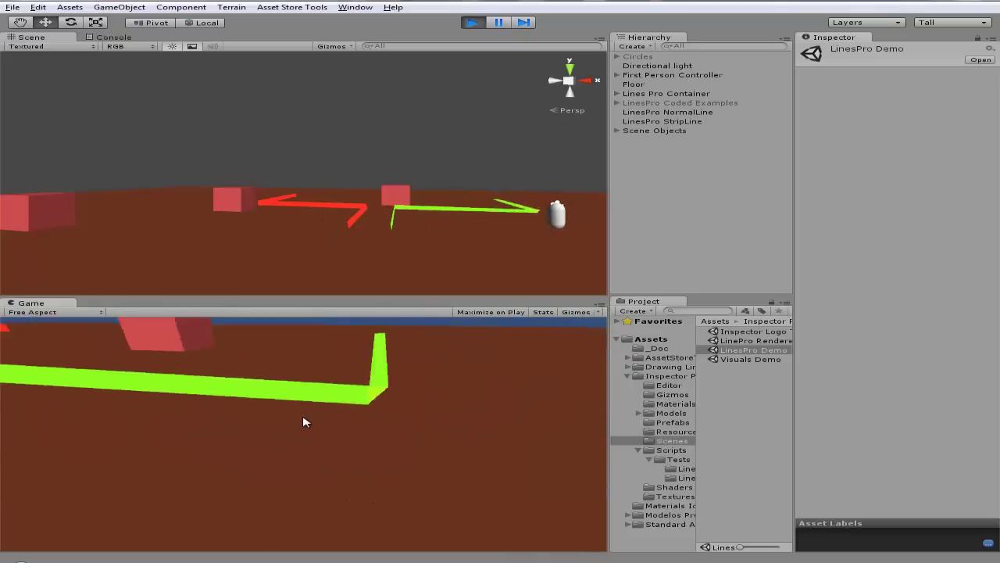
{"action": "key", "text": "w"}
{"action": "key", "text": "w"}
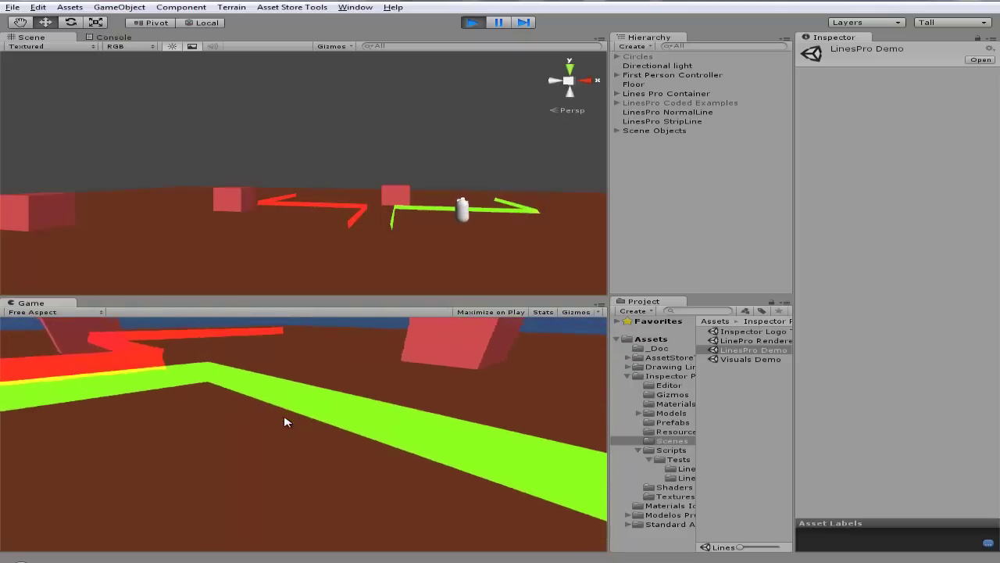
{"action": "key", "text": "w"}
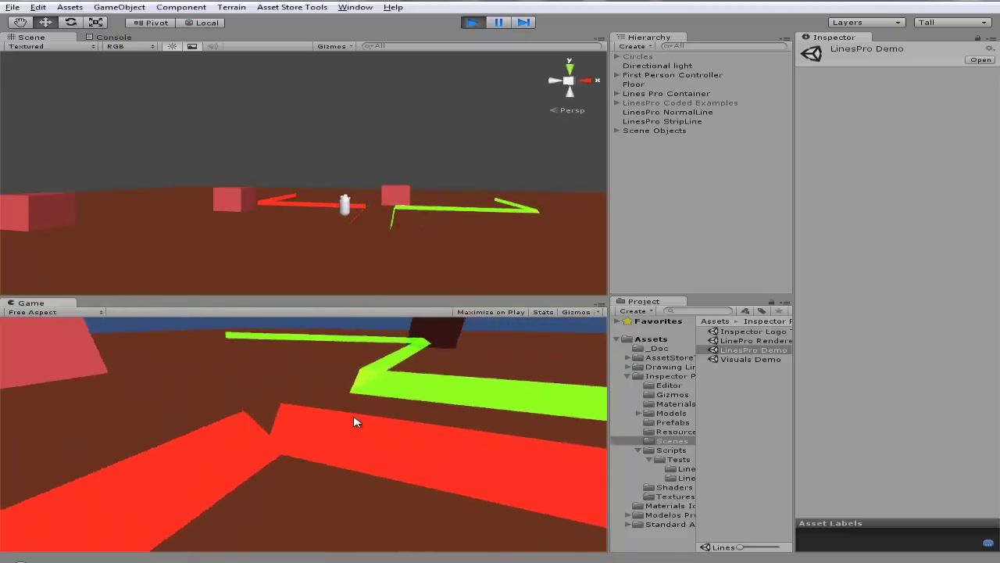
{"action": "key", "text": "w"}
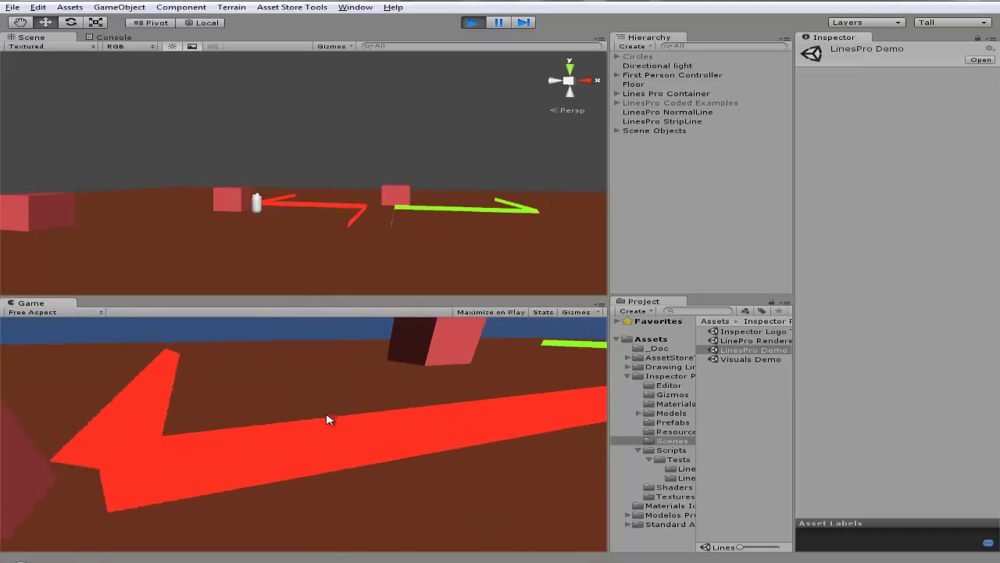
{"action": "key", "text": "w"}
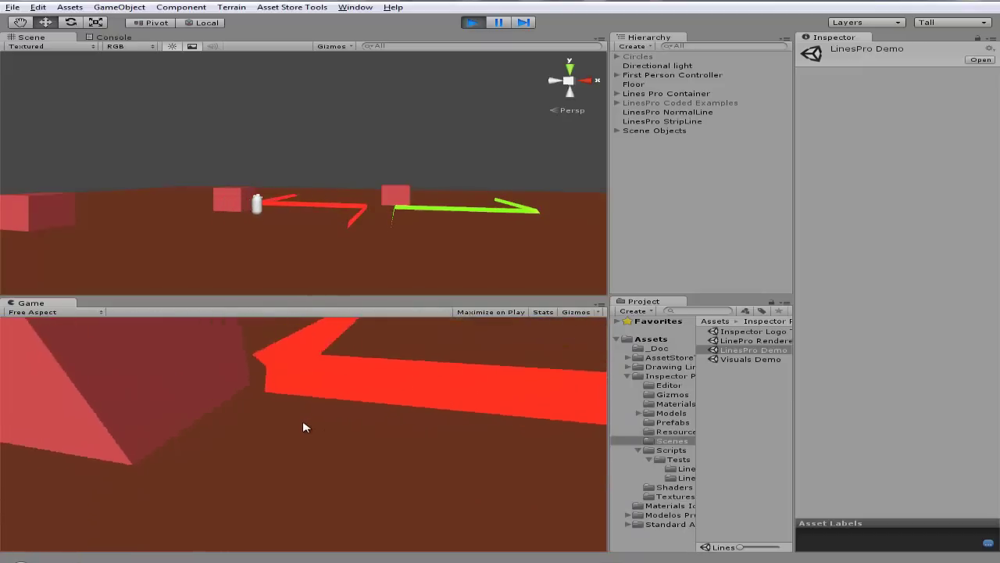
{"action": "key", "text": "s"}
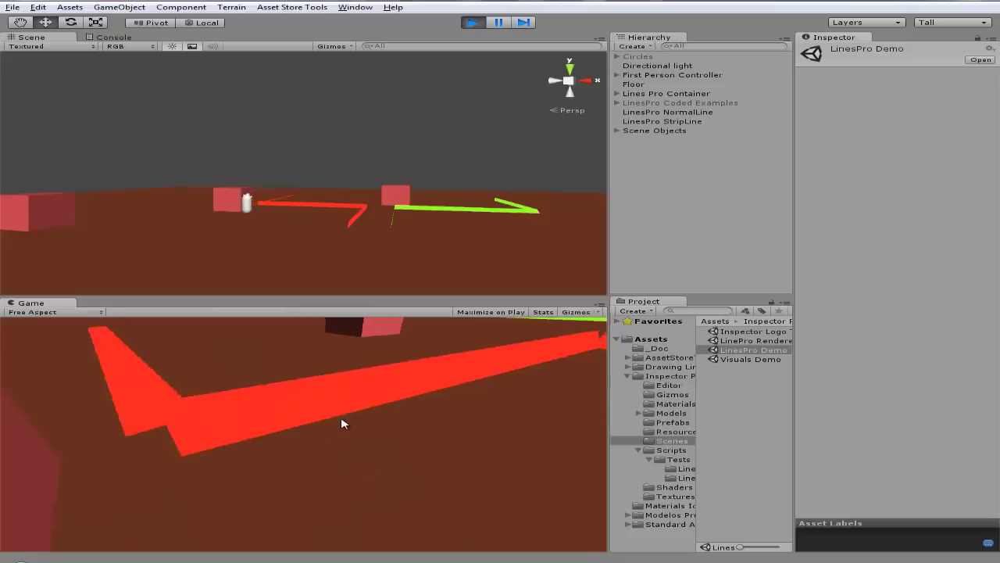
{"action": "key", "text": "w"}
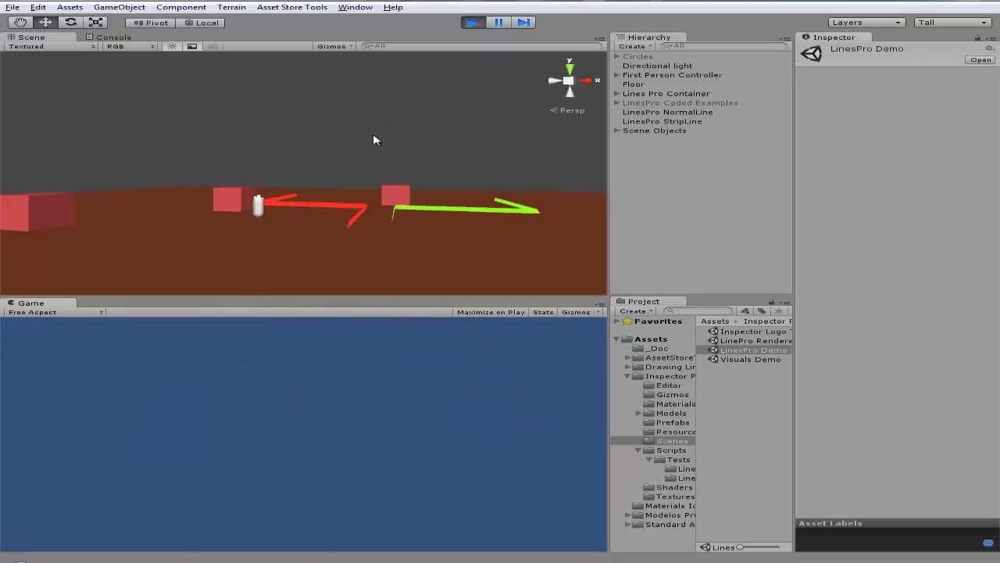
{"action": "key", "text": "s"}
{"action": "left_click", "coordinate": [368, 164]}
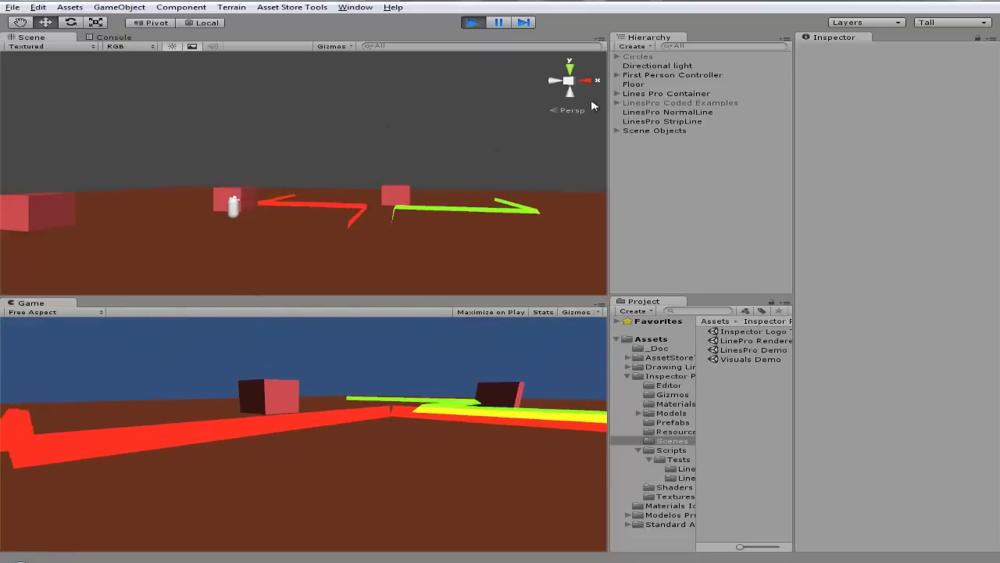
- Set Element 4 of the LinesPro NormalLine segments to X -8.76 and Y 2.72
{"action": "left_click", "coordinate": [652, 113]}
{"action": "key", "text": "w"}
{"action": "right_click_drag", "start_coordinate": [426, 212], "coordinate": [606, 225]}
{"action": "right_click_drag", "start_coordinate": [313, 224], "coordinate": [347, 220]}
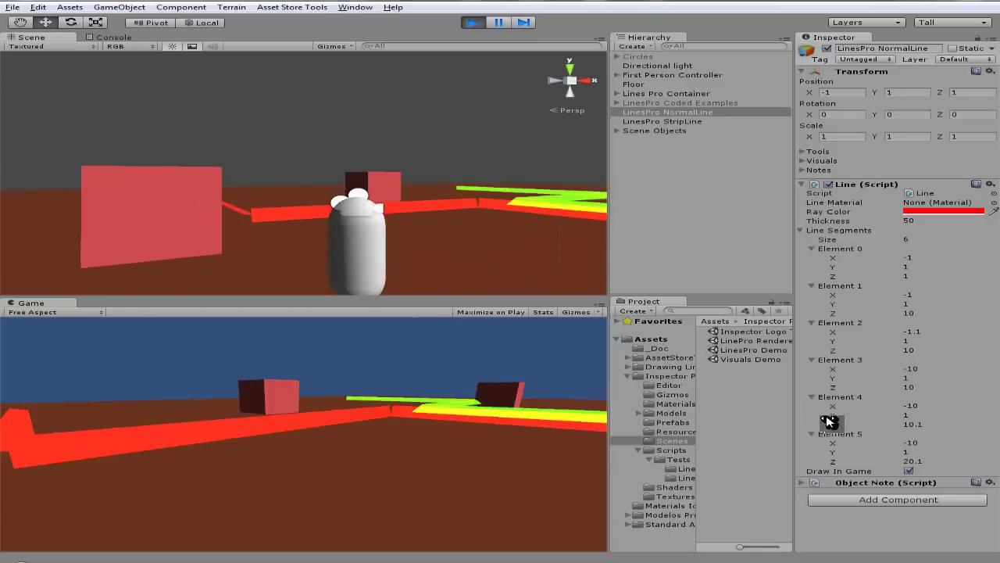
{"action": "left_click_drag", "start_coordinate": [869, 405], "coordinate": [925, 401]}
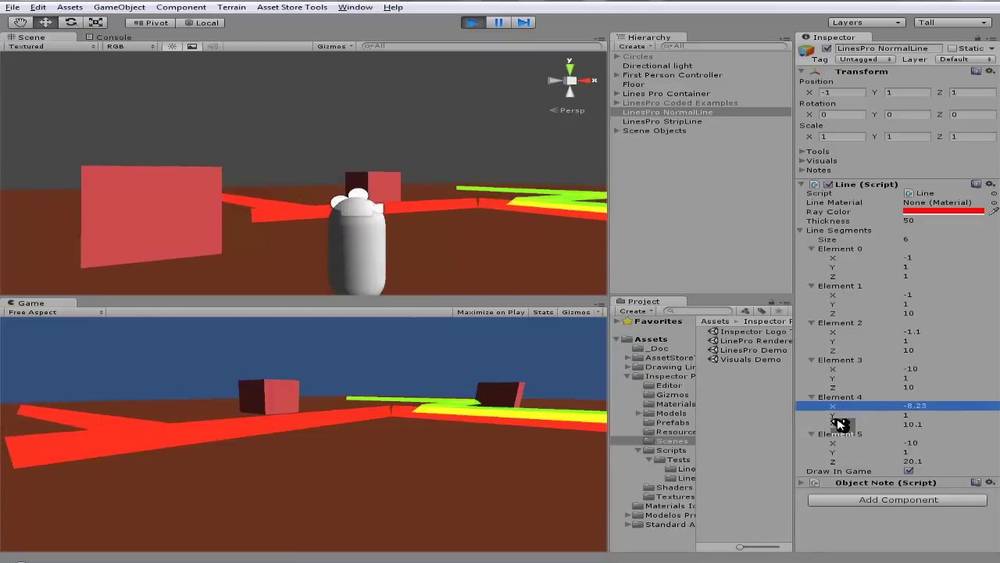
{"action": "mouse_move", "coordinate": [838, 421]}
{"action": "left_mouse_down"}
{"action": "mouse_move", "coordinate": [859, 407]}
{"action": "mouse_move", "coordinate": [836, 412]}
{"action": "left_mouse_up"}
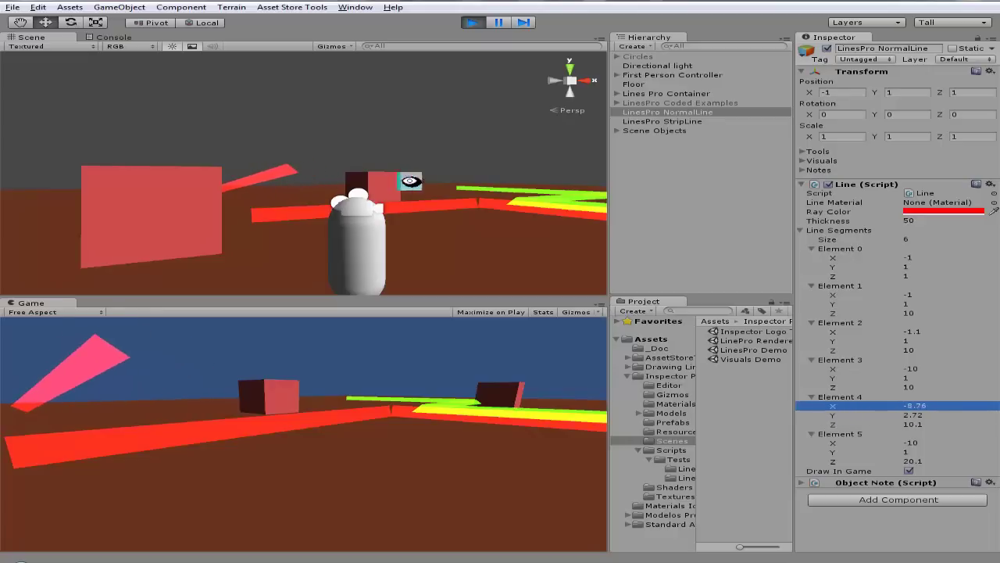
- Set Element 2 of the LinesPro StripLine segments to X 9.48 and Y 1.32
{"action": "left_click_drag", "start_coordinate": [410, 182], "coordinate": [247, 194], "text": "alt"}
{"action": "mouse_move", "coordinate": [509, 168]}
{"action": "left_mouse_down", "text": "alt"}
{"action": "mouse_move", "coordinate": [438, 157]}
{"action": "mouse_move", "coordinate": [480, 208]}
{"action": "mouse_move", "coordinate": [523, 182]}
{"action": "left_mouse_up", "text": "alt"}
{"action": "left_click", "coordinate": [662, 121]}
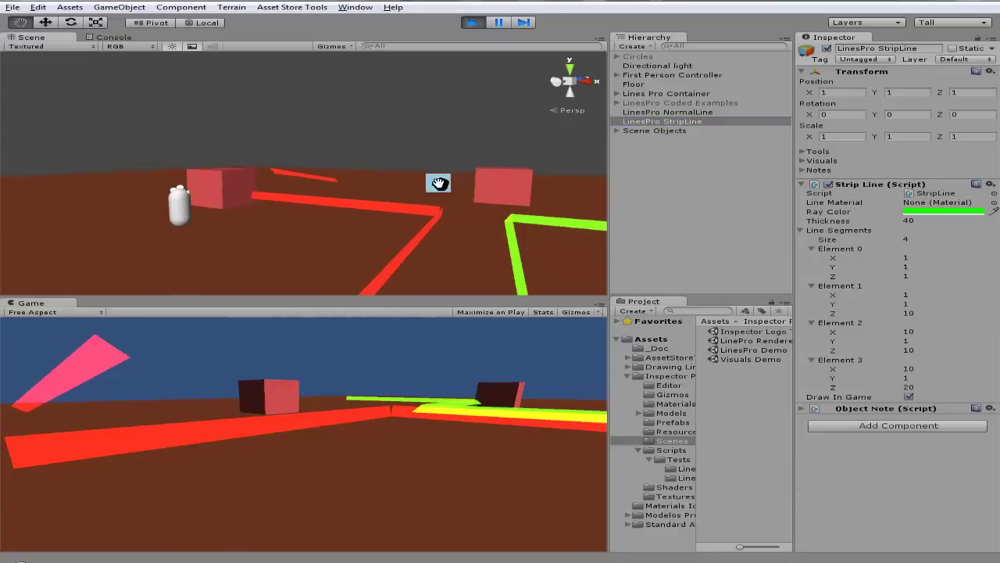
{"action": "left_click_drag", "start_coordinate": [435, 185], "coordinate": [152, 175]}
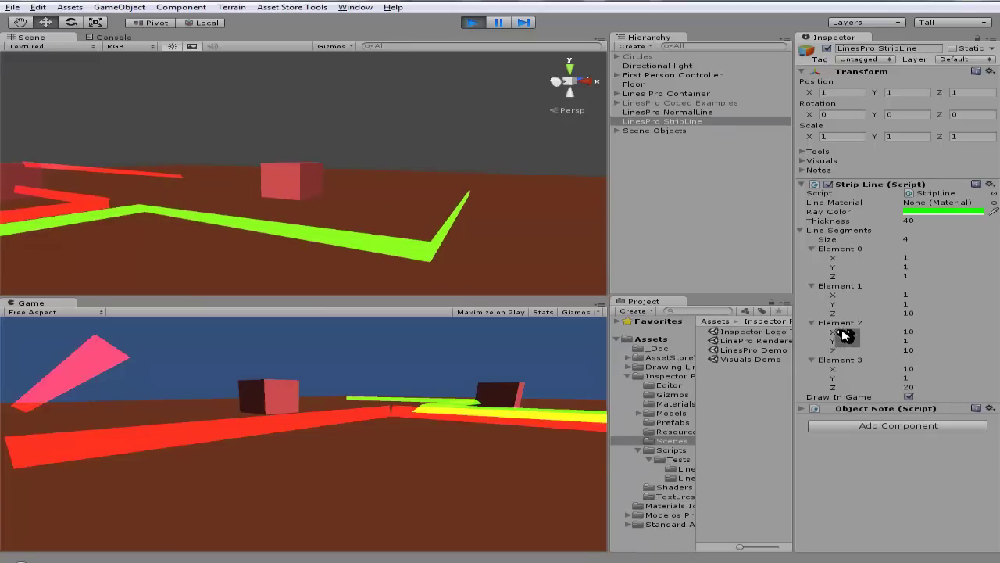
{"action": "mouse_move", "coordinate": [843, 334]}
{"action": "left_mouse_down"}
{"action": "mouse_move", "coordinate": [826, 334]}
{"action": "mouse_move", "coordinate": [841, 335]}
{"action": "left_mouse_up"}
{"action": "mouse_move", "coordinate": [843, 341]}
{"action": "left_mouse_down"}
{"action": "mouse_move", "coordinate": [858, 342]}
{"action": "mouse_move", "coordinate": [842, 342]}
{"action": "left_mouse_up"}
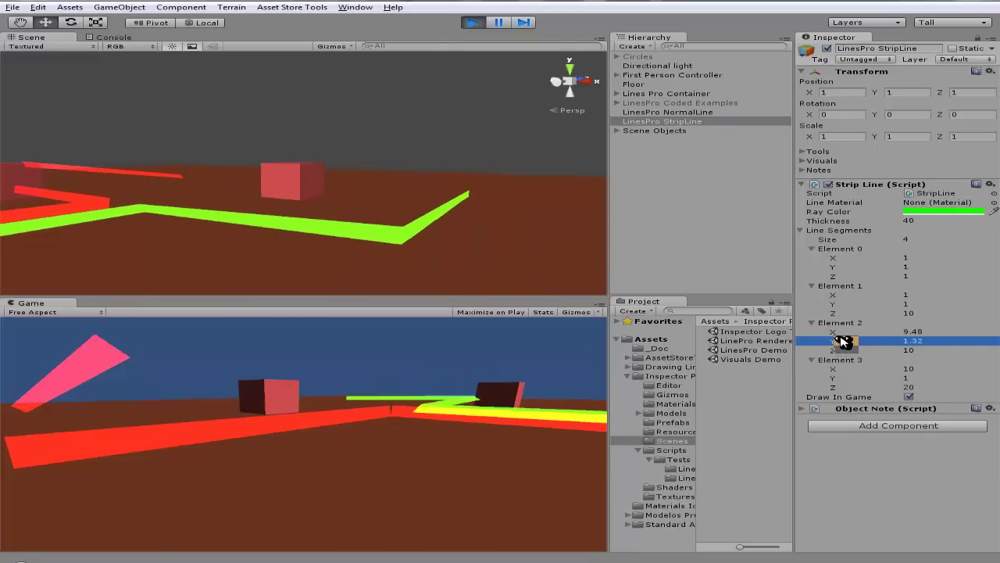
- Examine the edited red and green lines in the running game from different positions, and stop play mode
{"action": "left_click_drag", "start_coordinate": [210, 194], "coordinate": [323, 205], "text": "alt"}
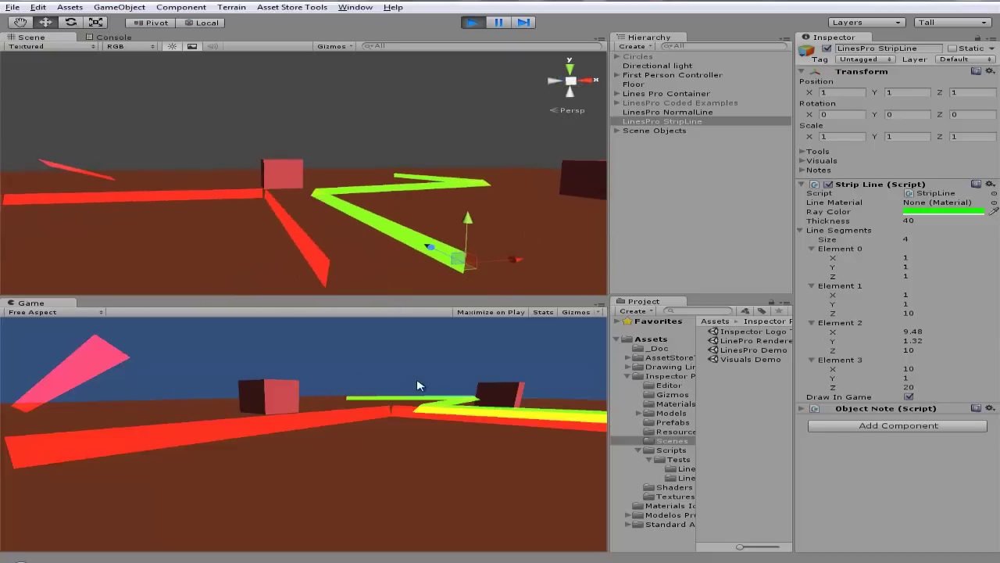
{"action": "key", "text": "w"}
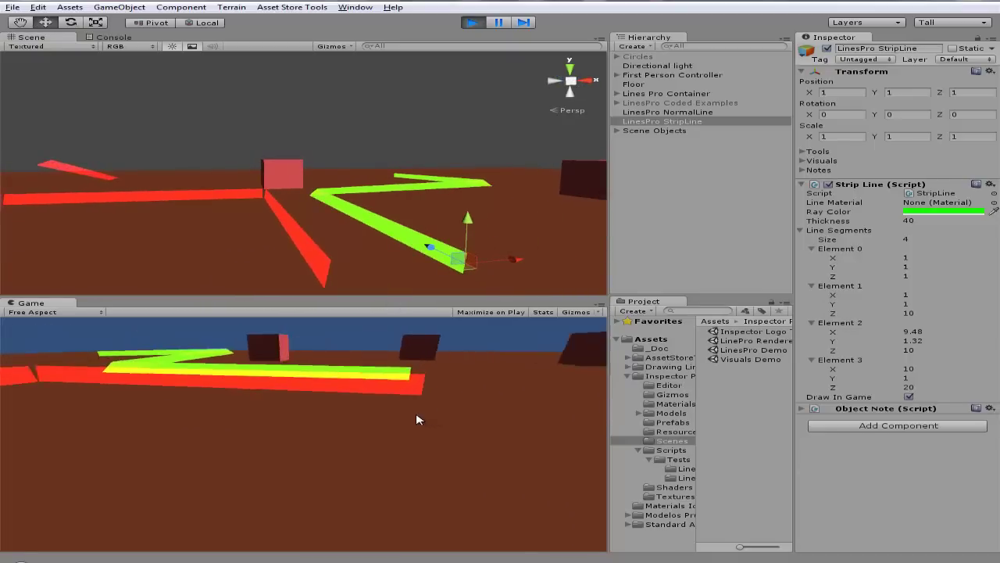
{"action": "key", "text": "d"}
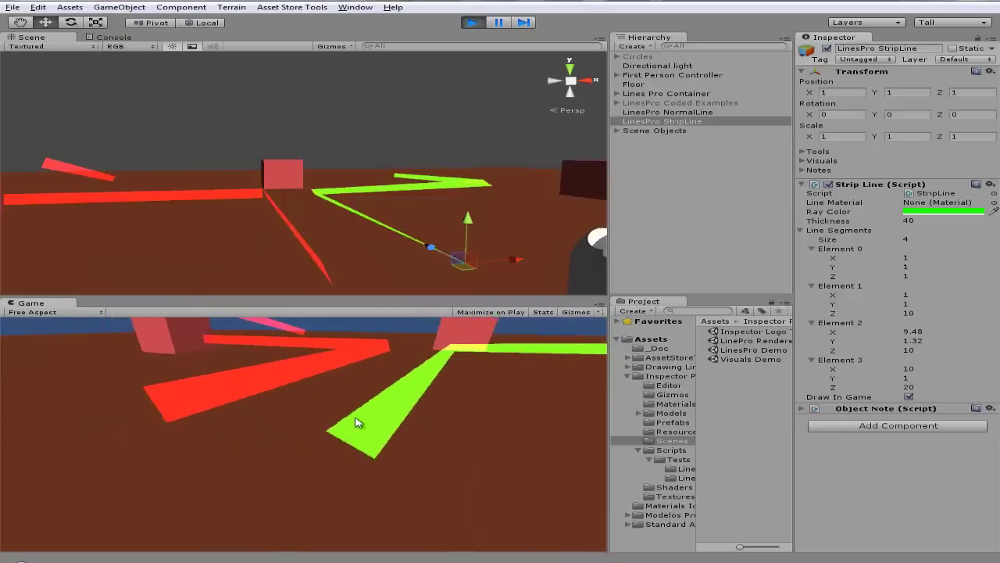
{"action": "key", "text": "a"}
{"action": "key", "text": "d"}
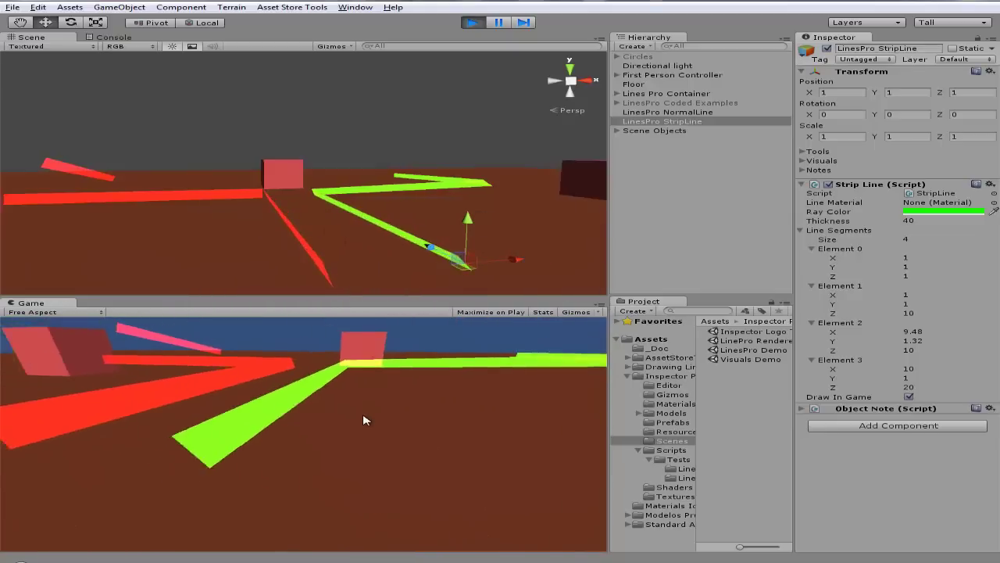
{"action": "key", "text": "a"}
{"action": "left_click", "coordinate": [473, 24]}
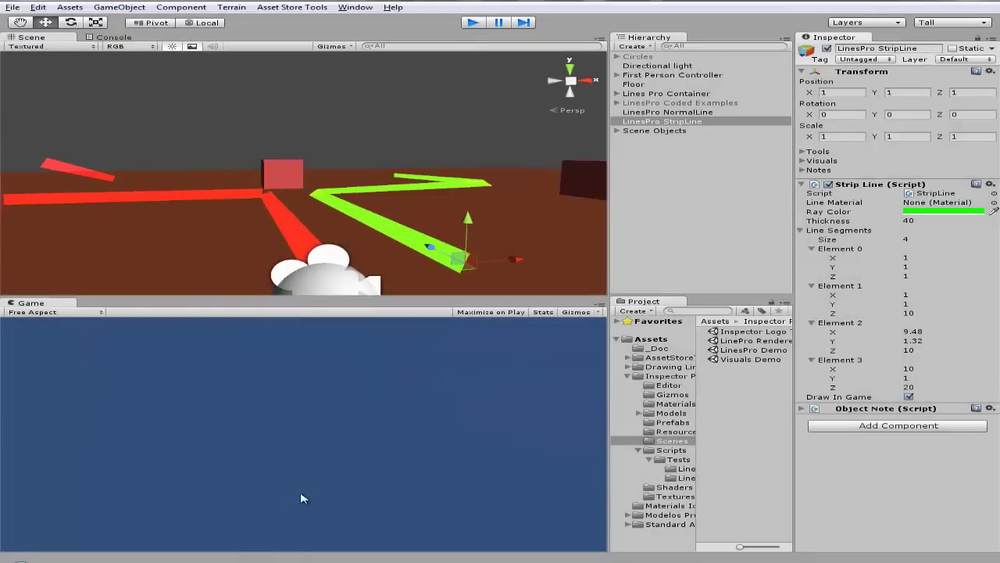
- Switch to MonoDevelop and go to the Update method of the Line class in Line.cs
{"action": "left_click", "coordinate": [248, 561]}
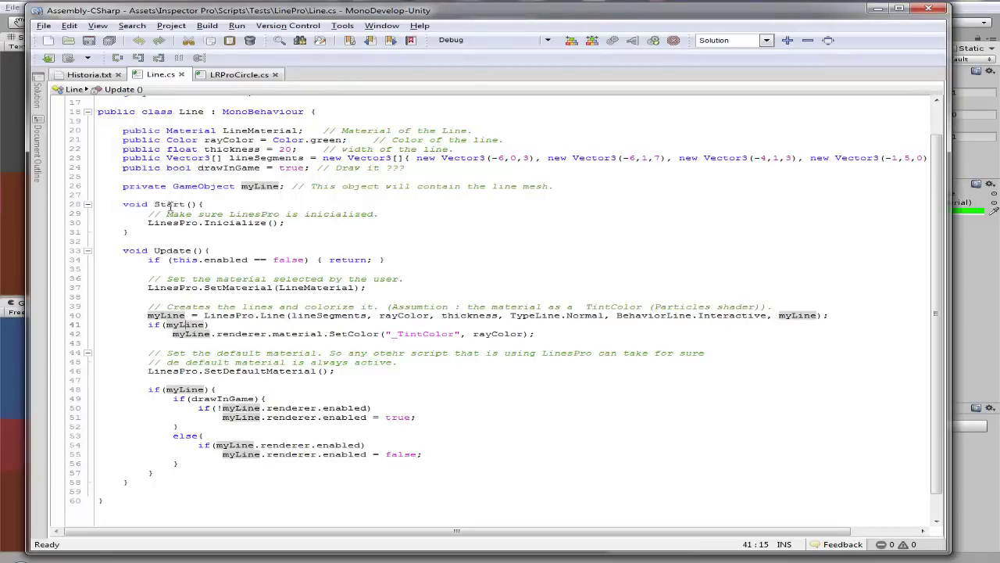
{"action": "left_click", "coordinate": [330, 250]}
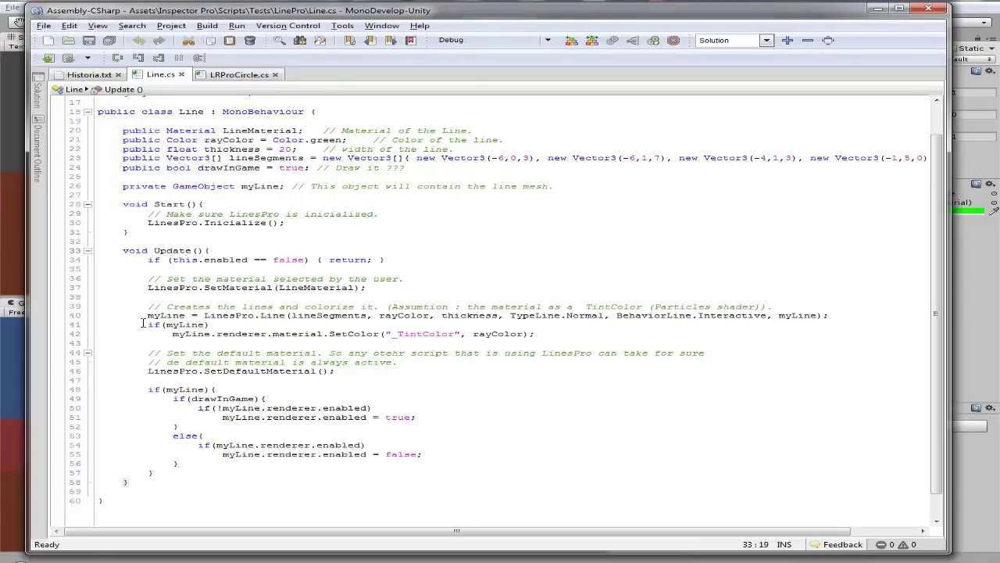
- Highlight the LinesPro.Line call in the Update method and its BehaviorLine argument, and switch back to Unity
{"action": "left_click_drag", "start_coordinate": [639, 311], "coordinate": [874, 311]}
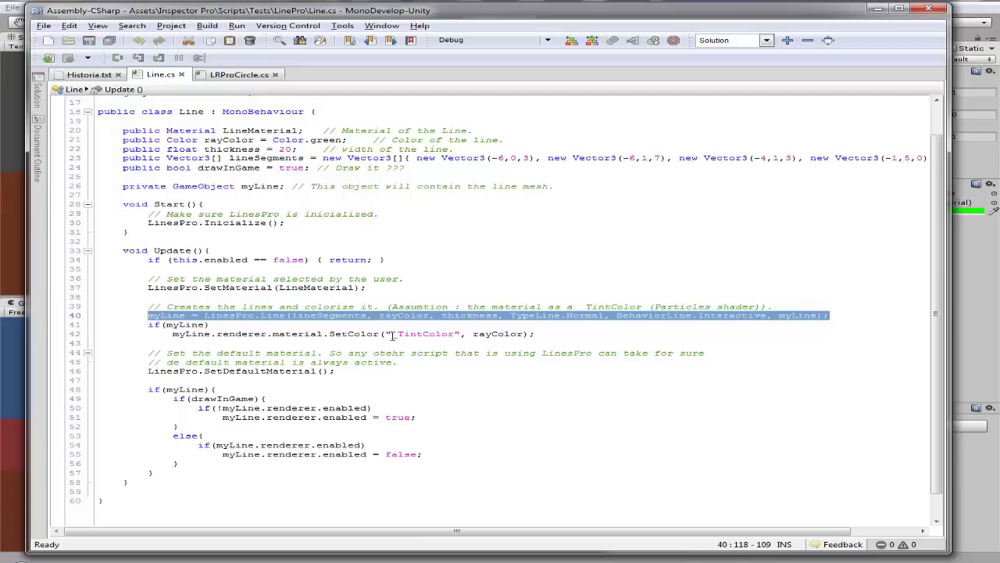
{"action": "left_click", "coordinate": [357, 334]}
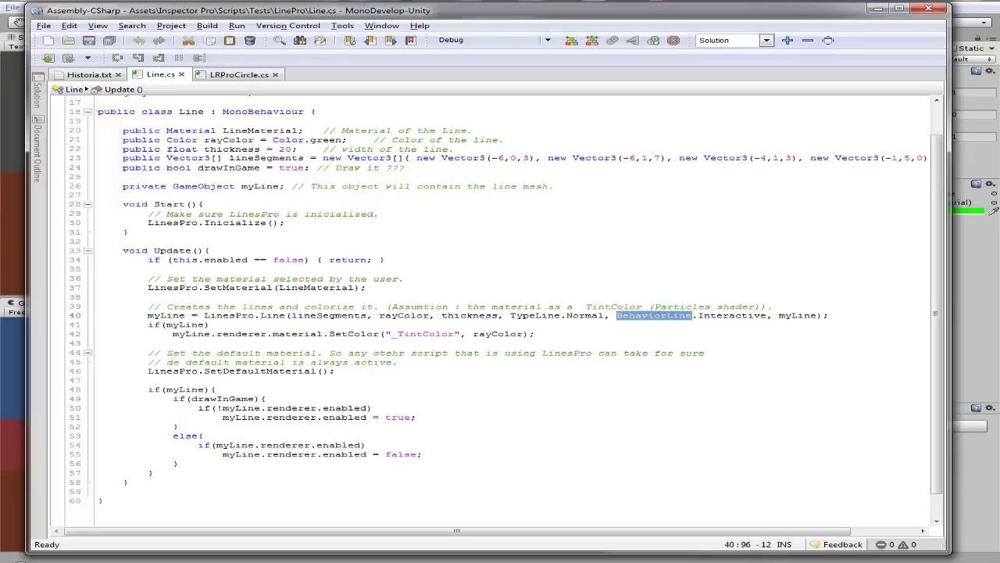
{"action": "key", "text": "alt+Tab"}
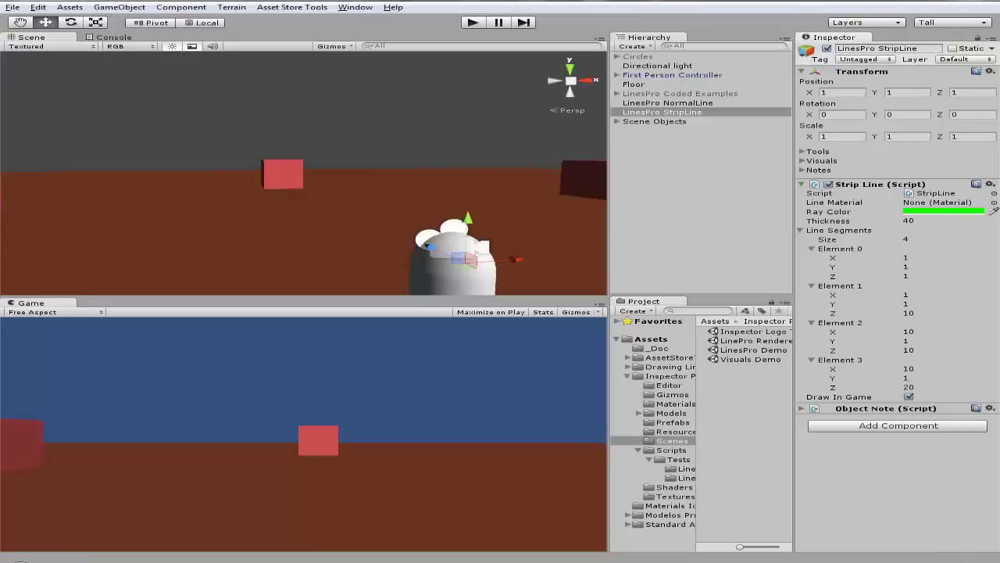
- Activate the Circles object and deactivate LinesPro NormalLine and LinesPro StripLine
{"action": "left_click", "coordinate": [641, 57]}
{"action": "left_click", "coordinate": [692, 103]}
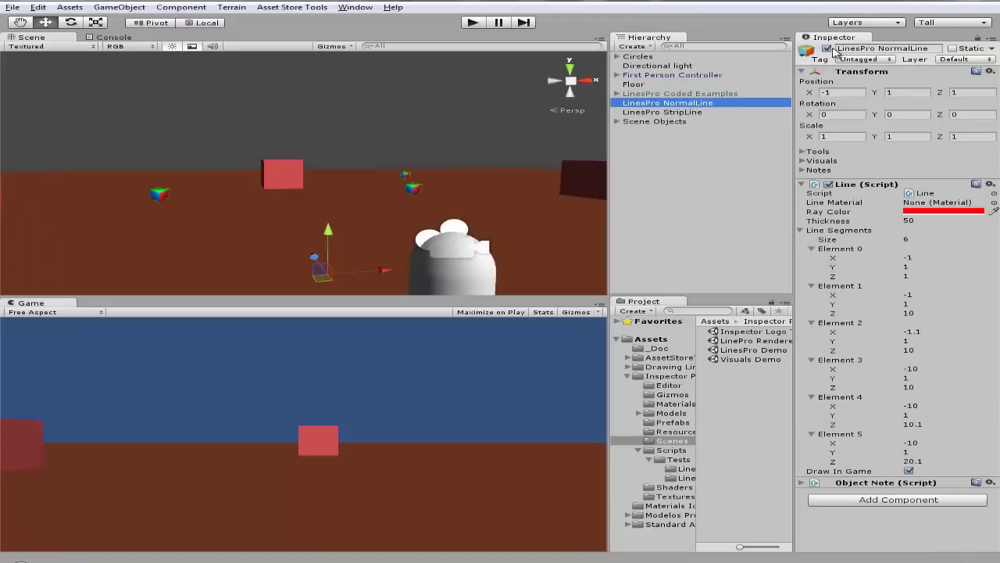
{"action": "left_click", "coordinate": [675, 112]}
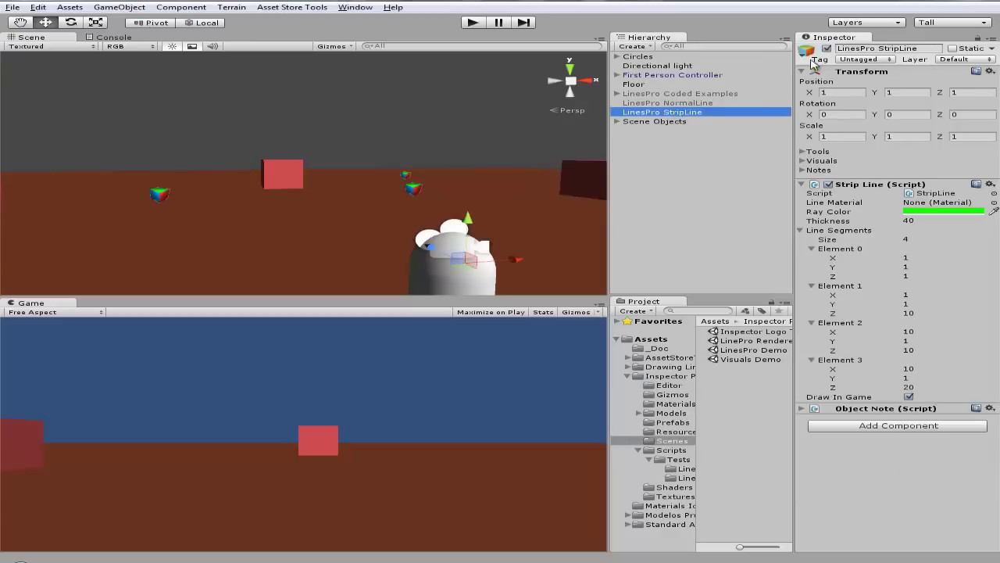
- Expand the Circles group and examine the script settings of Circle Snake1, CircleFixed and CircleInteractive
{"action": "left_click", "coordinate": [640, 57]}
{"action": "left_click", "coordinate": [618, 57]}
{"action": "left_click", "coordinate": [674, 66]}
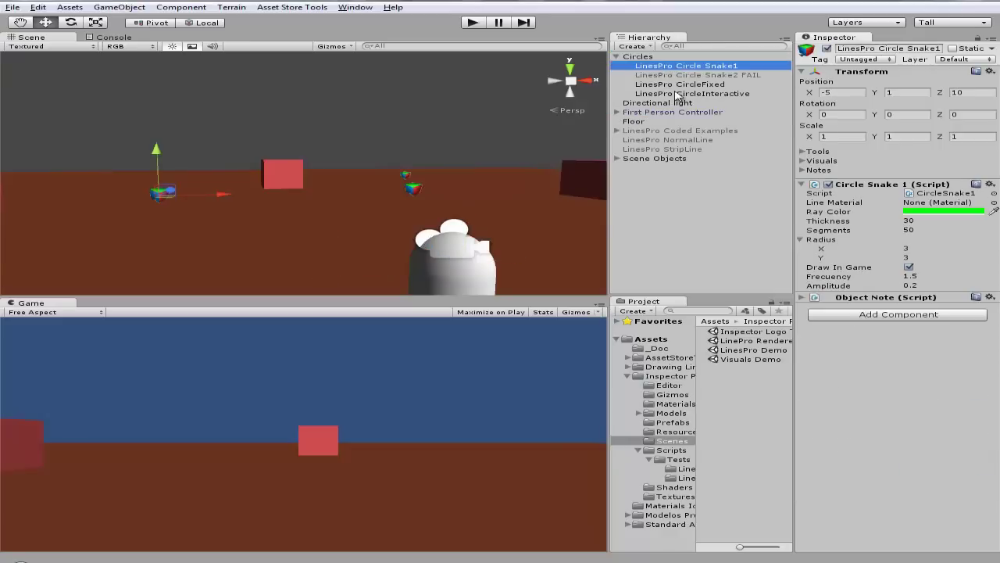
{"action": "left_click", "coordinate": [678, 83]}
{"action": "left_click", "coordinate": [683, 93]}
{"action": "left_click", "coordinate": [678, 84]}
{"action": "left_click", "coordinate": [673, 66]}
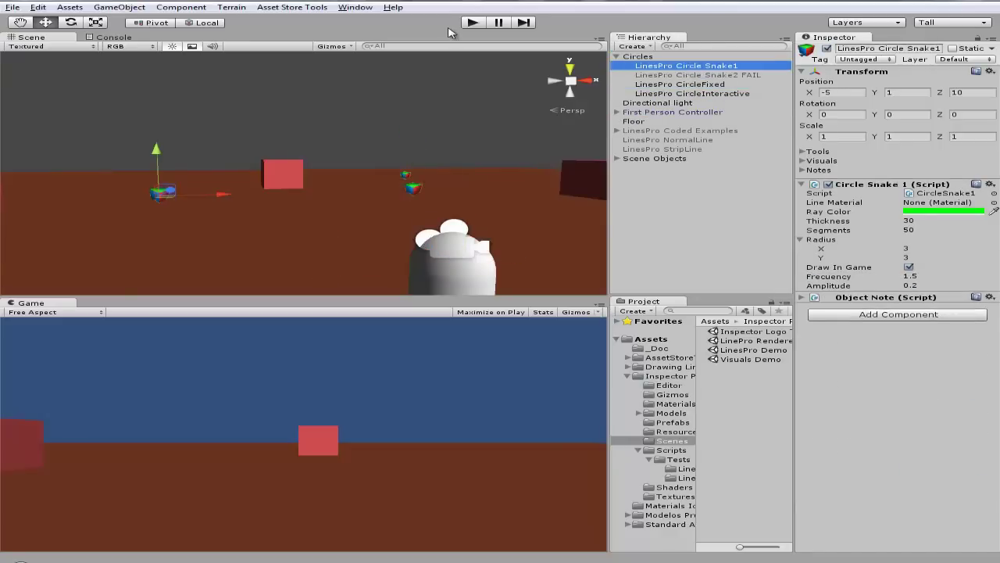
- Run the scene and walk the player toward the green circles
{"action": "left_click", "coordinate": [474, 22]}
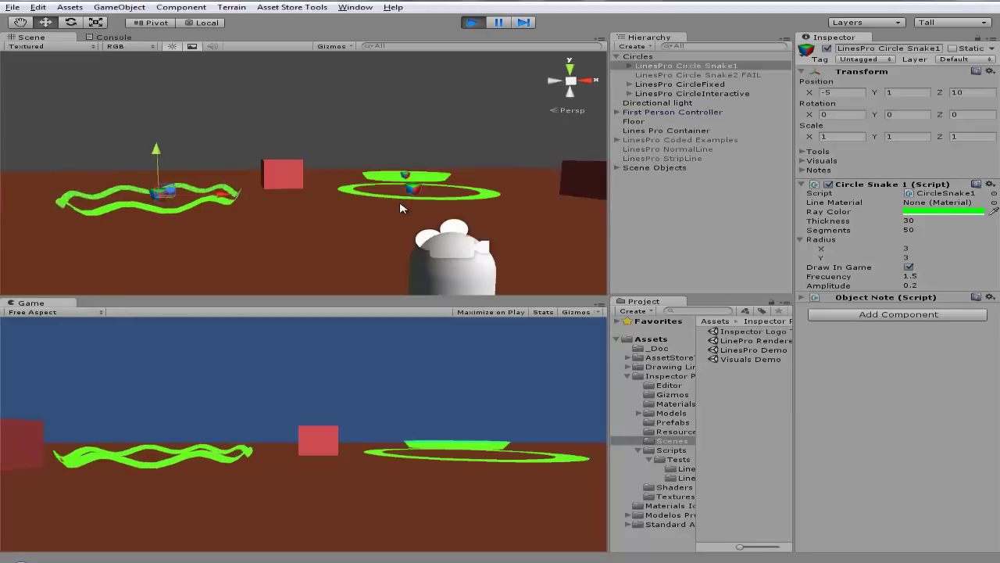
{"action": "key", "text": "w"}
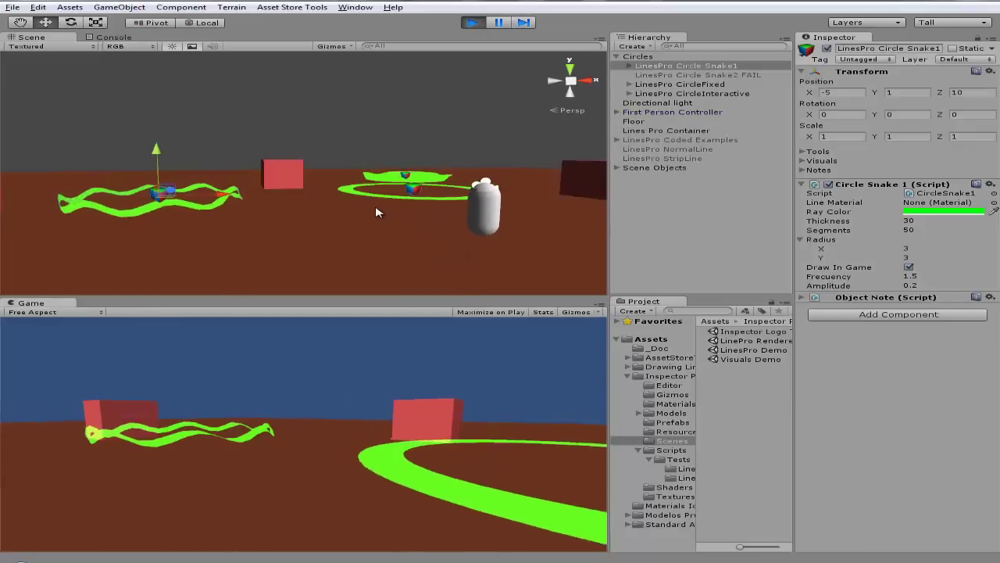
{"action": "key", "text": "w"}
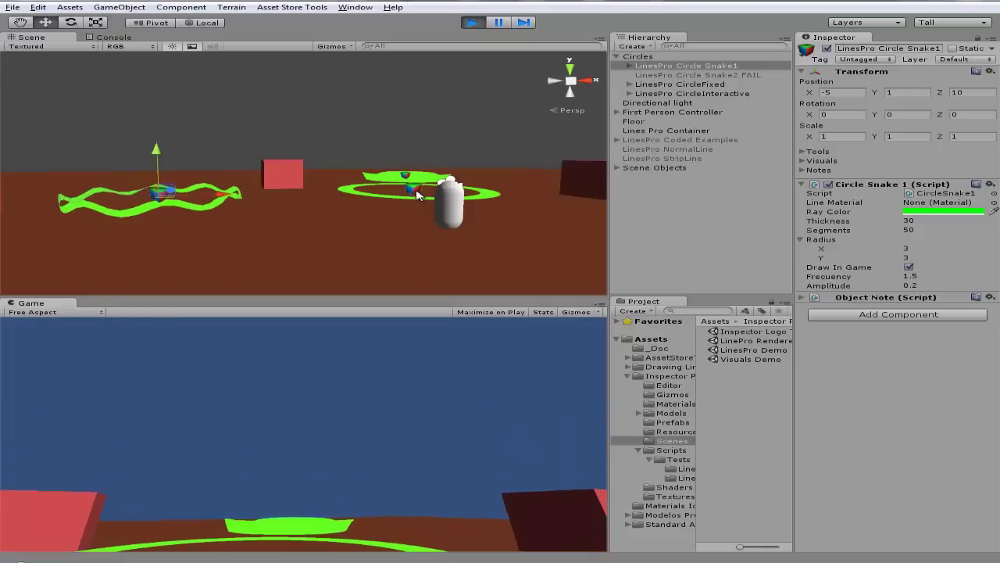
- Select LinesPro CircleFixed in the running scene and examine its ring up close
{"action": "left_click", "coordinate": [429, 201]}
{"action": "right_click_drag", "start_coordinate": [427, 200], "coordinate": [324, 232]}
{"action": "left_click_drag", "start_coordinate": [324, 231], "coordinate": [331, 233], "text": "alt"}
{"action": "key", "text": "space"}
{"action": "left_click_drag", "start_coordinate": [501, 314], "coordinate": [500, 344], "text": "alt"}
{"action": "right_click_drag", "start_coordinate": [508, 344], "coordinate": [570, 356], "text": "alt"}
{"action": "mouse_move", "coordinate": [508, 358]}
{"action": "left_mouse_down", "text": "alt"}
{"action": "mouse_move", "coordinate": [602, 350]}
{"action": "mouse_move", "coordinate": [513, 379]}
{"action": "mouse_move", "coordinate": [390, 382]}
{"action": "mouse_move", "coordinate": [460, 358]}
{"action": "mouse_move", "coordinate": [388, 370]}
{"action": "mouse_move", "coordinate": [440, 351]}
{"action": "mouse_move", "coordinate": [501, 350]}
{"action": "left_mouse_up", "text": "alt"}
{"action": "key", "text": "space"}
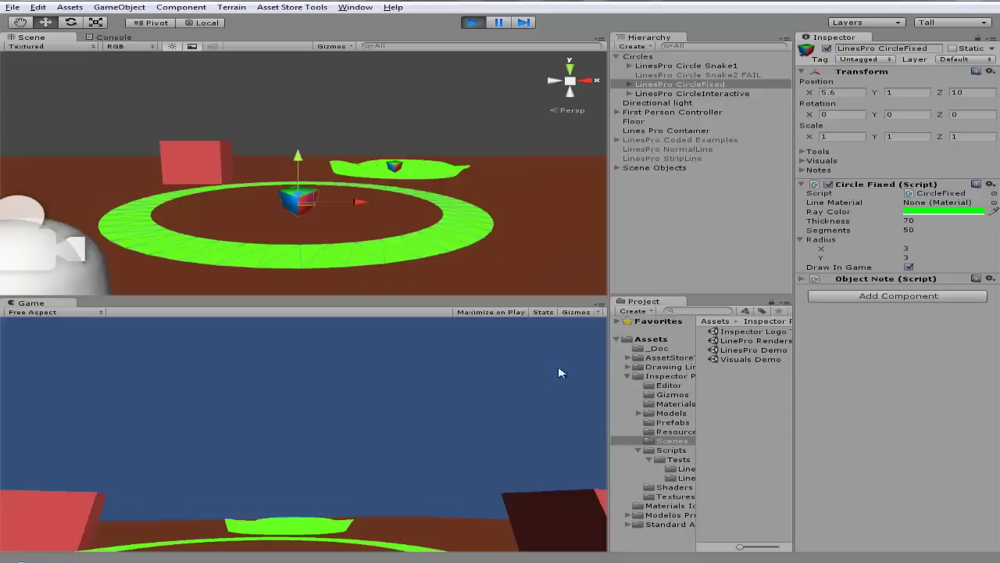
- Walk the player around the fixed circle and on to the interactive circle in the running game
{"action": "left_click", "coordinate": [477, 392]}
{"action": "key", "text": "w"}
{"action": "key", "text": "a"}
{"action": "key", "text": "w"}
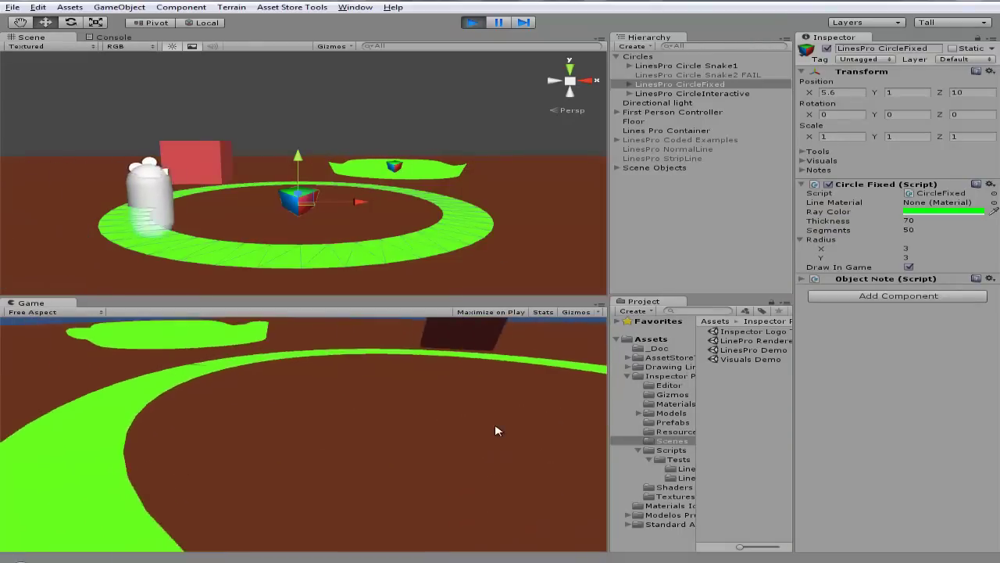
{"action": "key", "text": "d"}
{"action": "key", "text": "s"}
{"action": "key", "text": "s"}
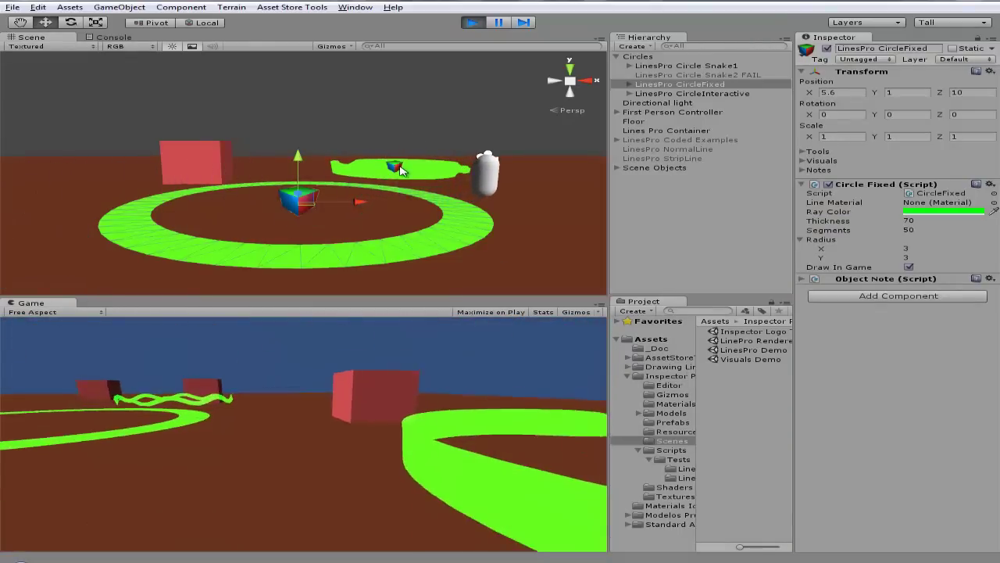
{"action": "key", "text": "d"}
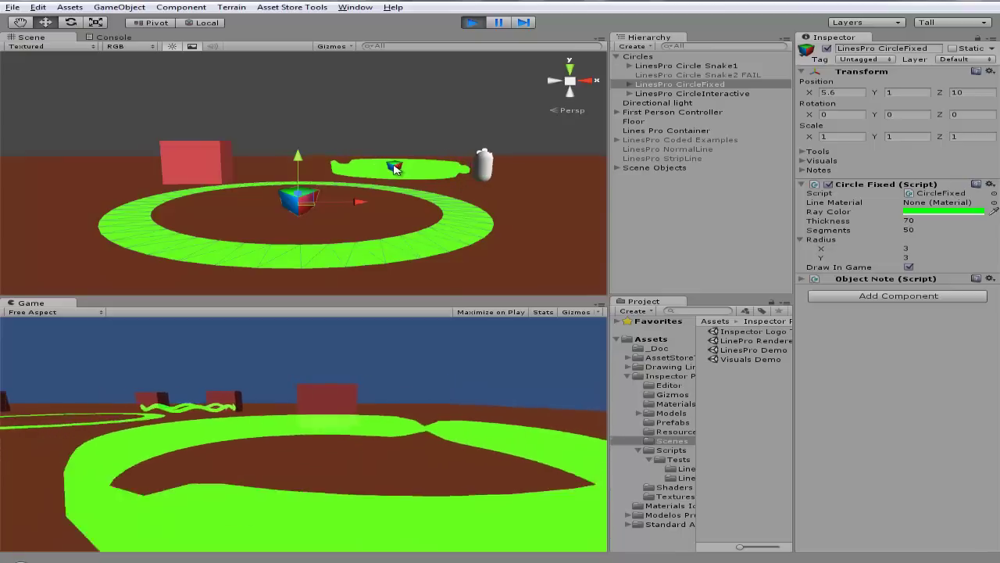
- Select LinesPro CircleInteractive and walk around it to examine how its ring reacts to the player's viewpoint
{"action": "left_click", "coordinate": [397, 170]}
{"action": "left_click_drag", "start_coordinate": [411, 171], "coordinate": [492, 216], "text": "alt"}
{"action": "left_click", "coordinate": [466, 416]}
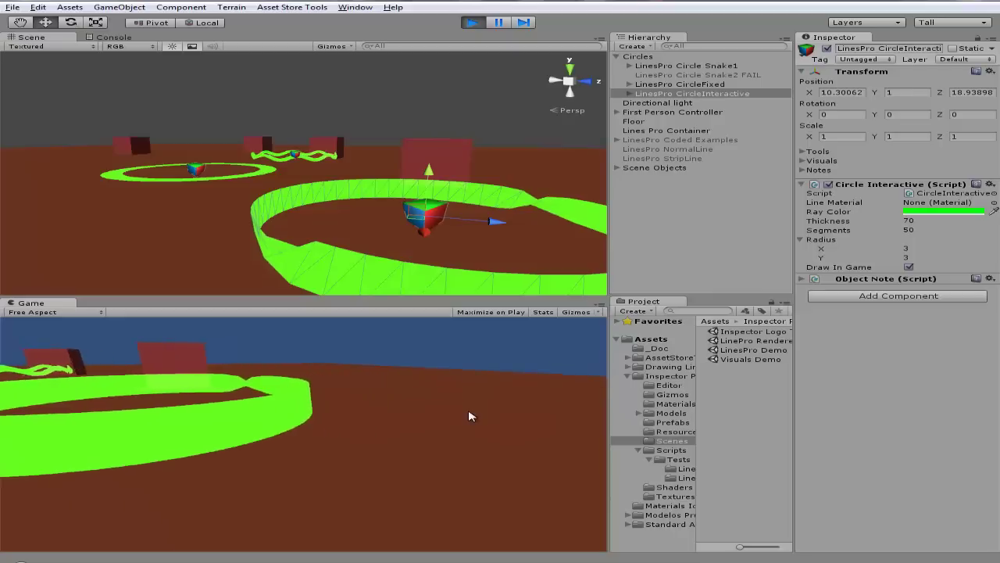
{"action": "key", "text": "w"}
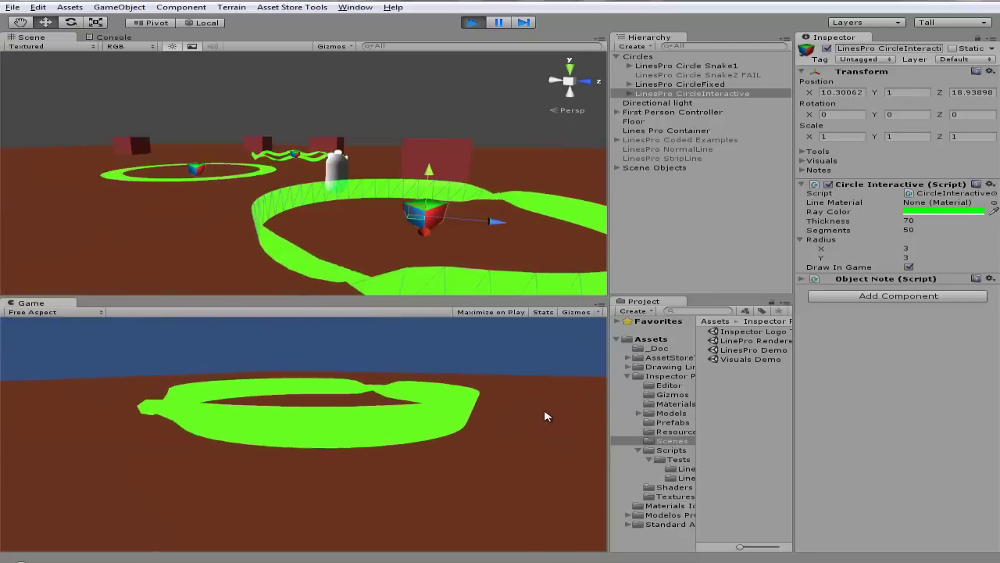
{"action": "key", "text": "w"}
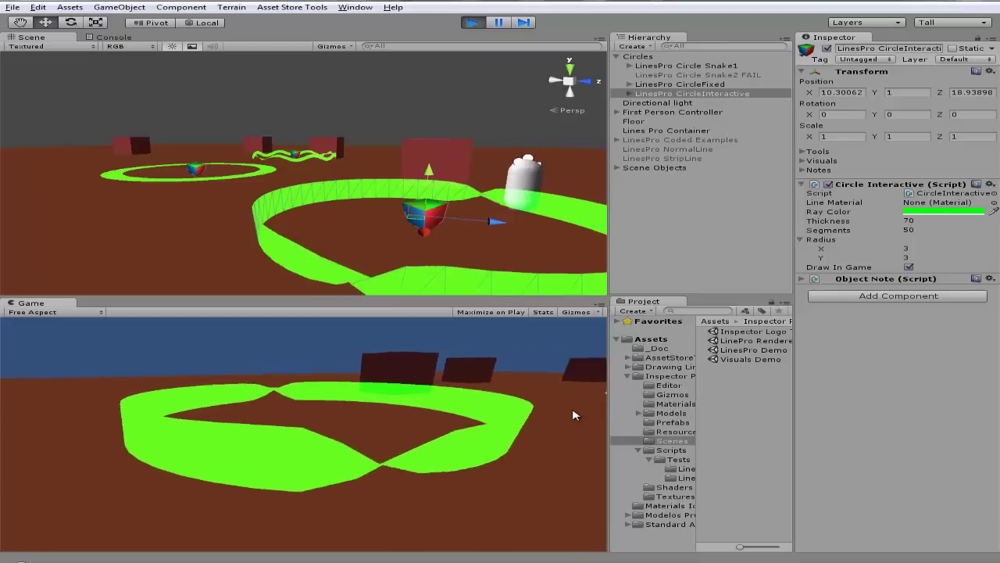
{"action": "key", "text": "w"}
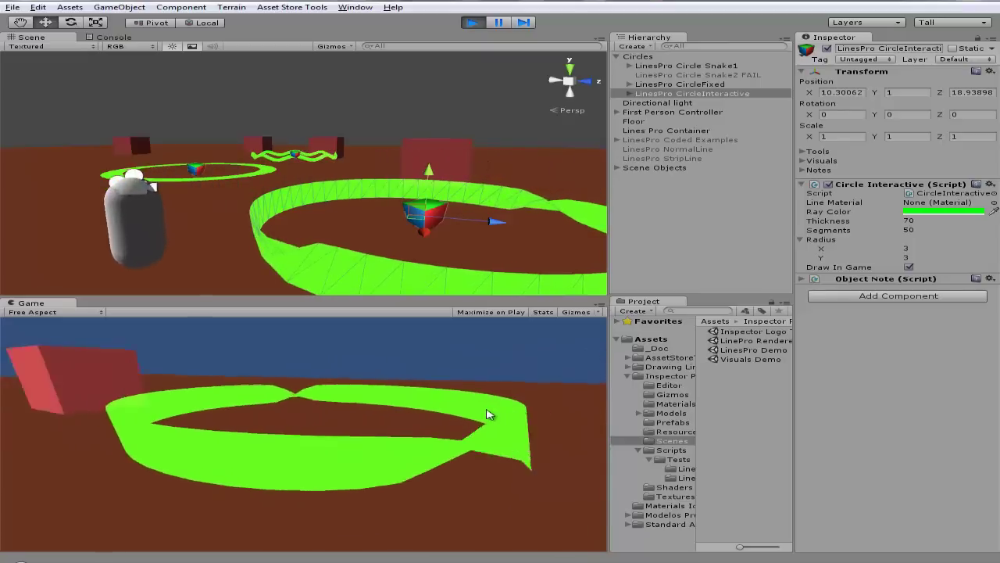
{"action": "key", "text": "w"}
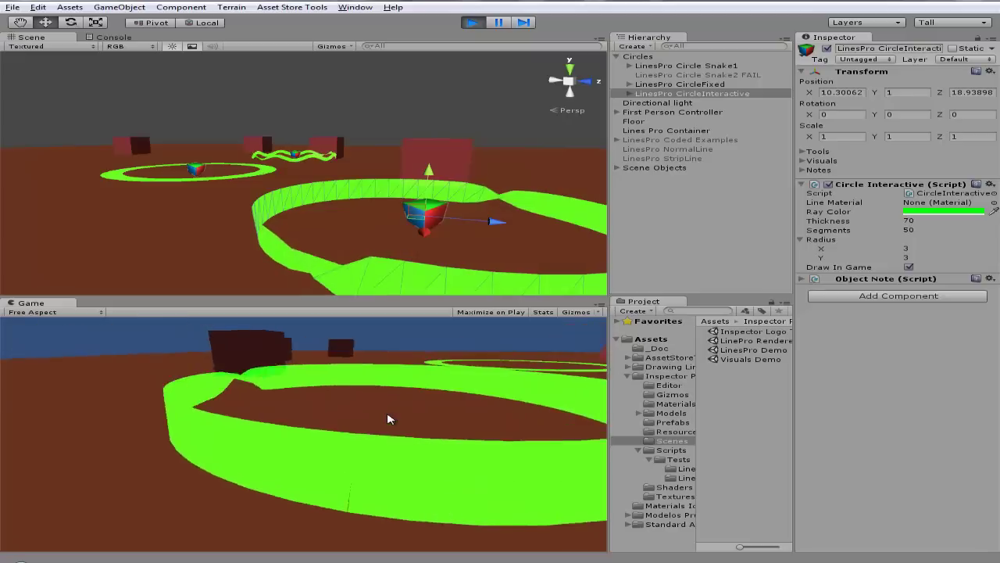
{"action": "key", "text": "w"}
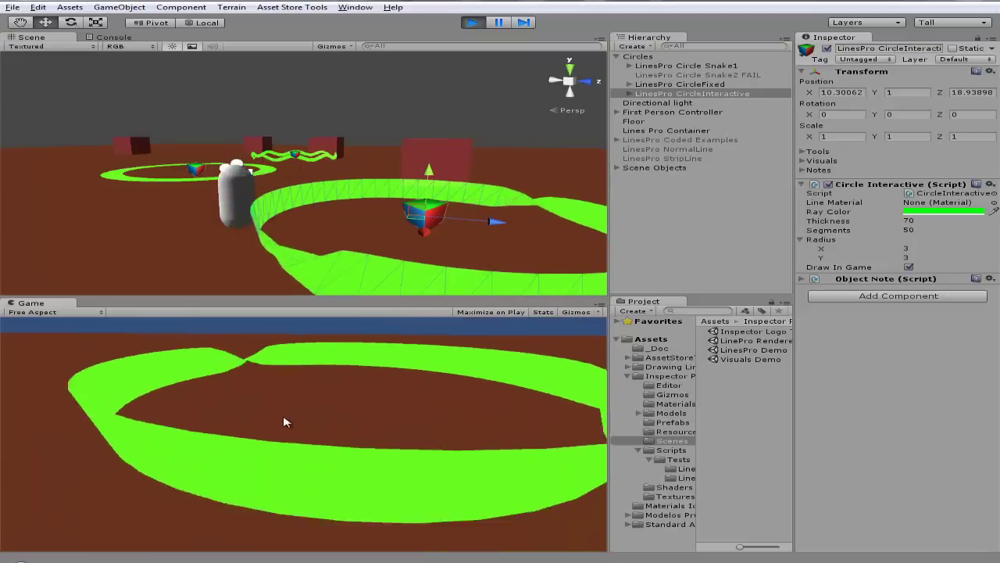
{"action": "key", "text": "w"}
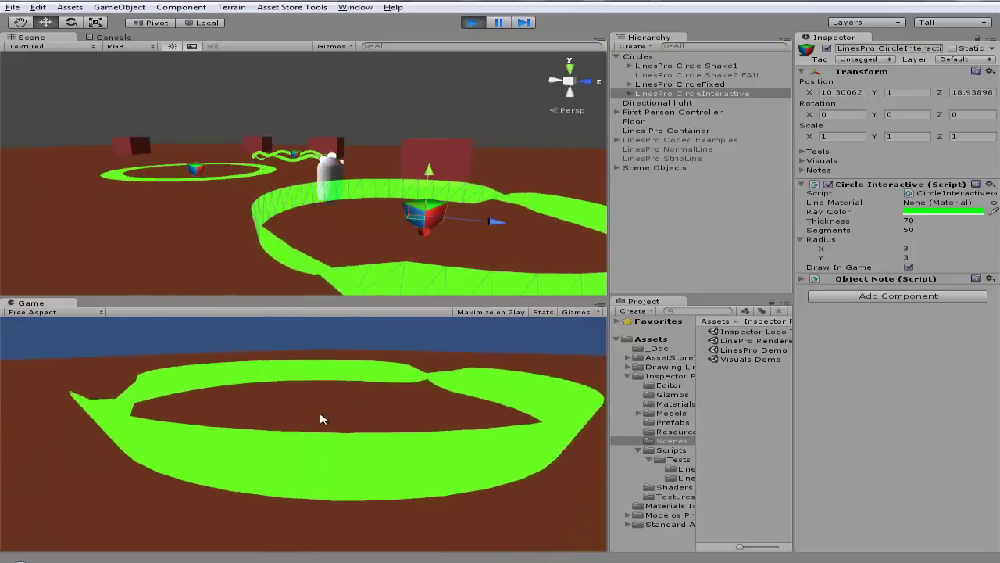
{"action": "key", "text": "w"}
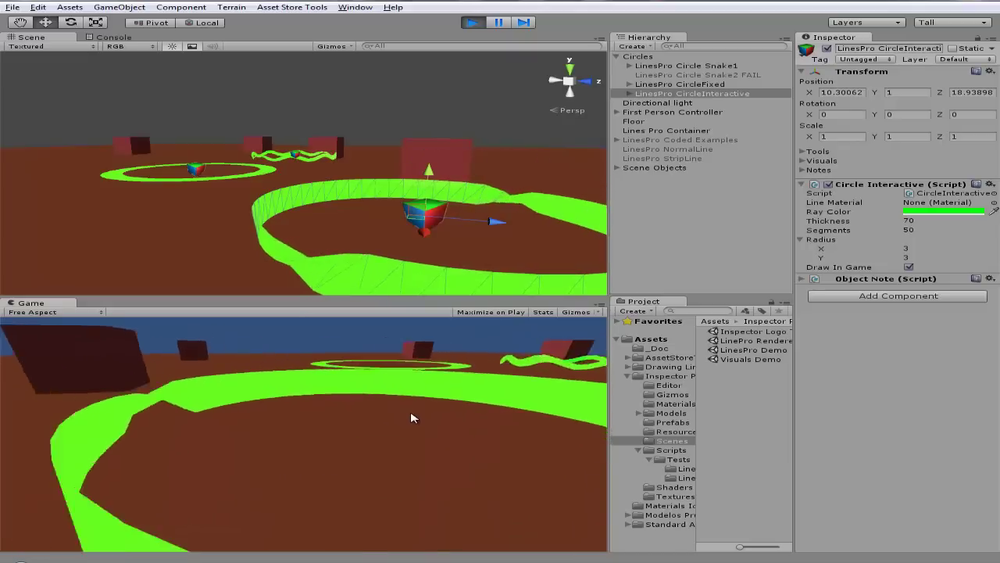
{"action": "key", "text": "w"}
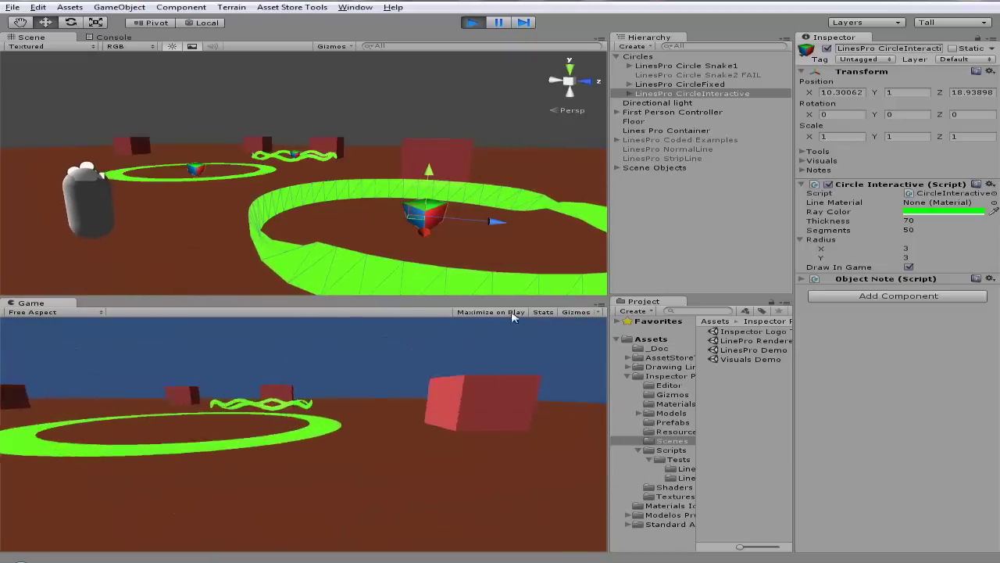
- Frame LinesPro Circle Snake1 in the scene and set its Frecuency to 1.95 and Amplitude to 1.11
{"action": "left_click", "coordinate": [691, 66]}
{"action": "key", "text": "f"}
{"action": "left_click_drag", "start_coordinate": [351, 214], "coordinate": [387, 230], "text": "alt"}
{"action": "middle_click_drag", "start_coordinate": [389, 230], "coordinate": [415, 227]}
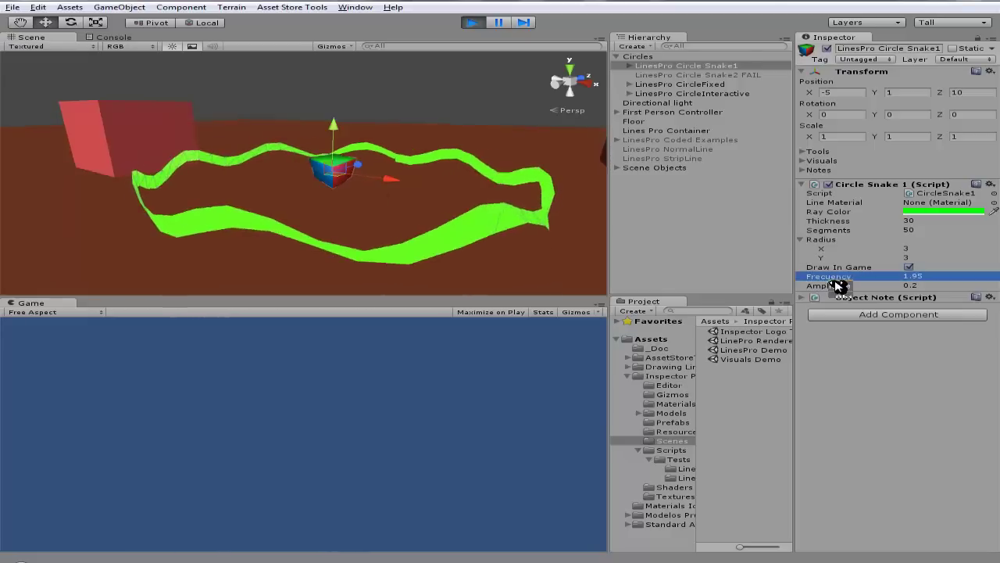
{"action": "mouse_move", "coordinate": [836, 286]}
{"action": "left_mouse_down"}
{"action": "mouse_move", "coordinate": [868, 286]}
{"action": "mouse_move", "coordinate": [855, 289]}
{"action": "left_mouse_up"}
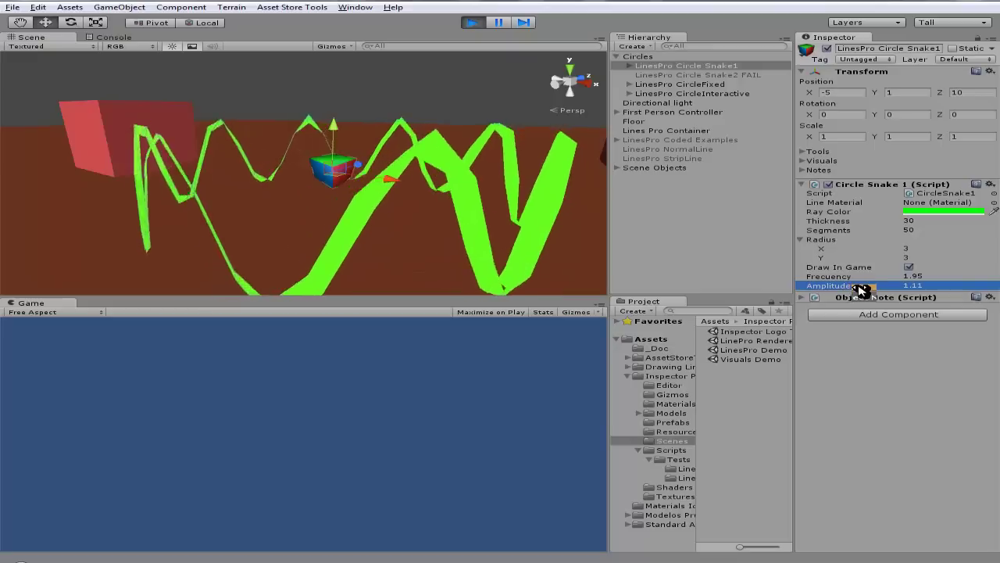
{"action": "scroll", "coordinate": [493, 190], "scroll_direction": "down", "scroll_amount": 3}
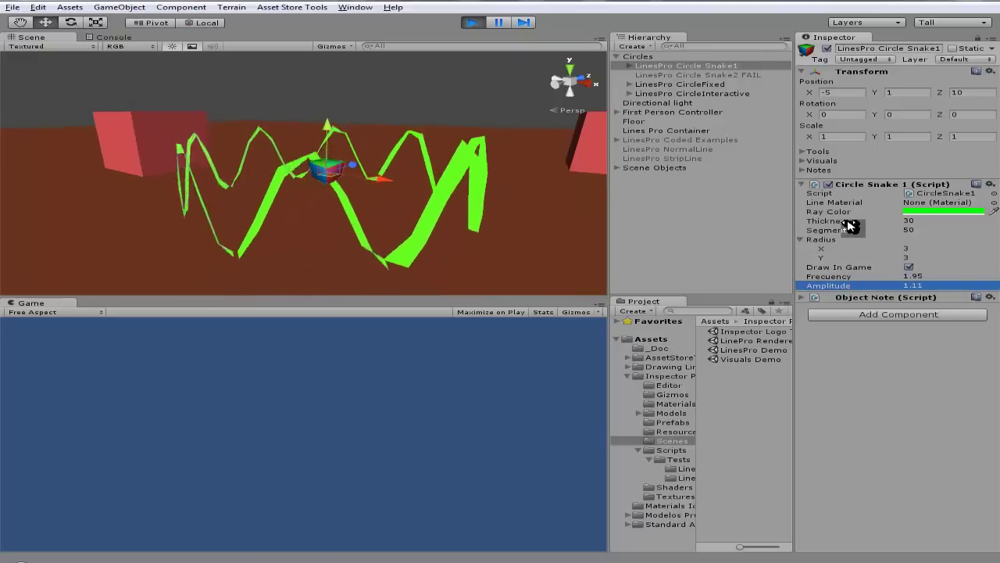
- Set the Thickness of LinesPro Circle Snake1 to 34.13, its Segments to 20 and its Amplitude to 2.74
{"action": "left_click_drag", "start_coordinate": [850, 225], "coordinate": [807, 224]}
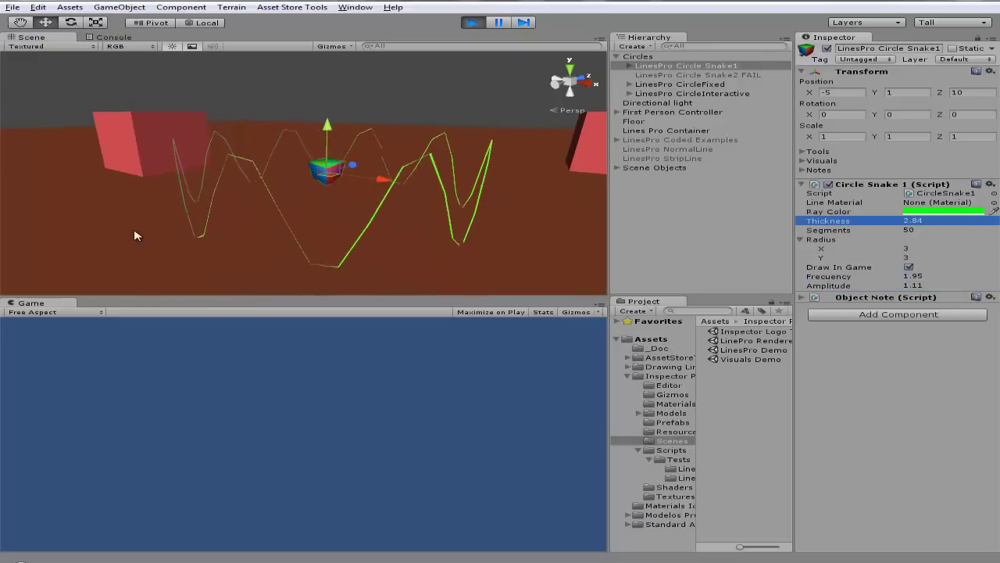
{"action": "mouse_move", "coordinate": [857, 236]}
{"action": "left_mouse_down"}
{"action": "mouse_move", "coordinate": [731, 231]}
{"action": "mouse_move", "coordinate": [753, 233]}
{"action": "left_mouse_up"}
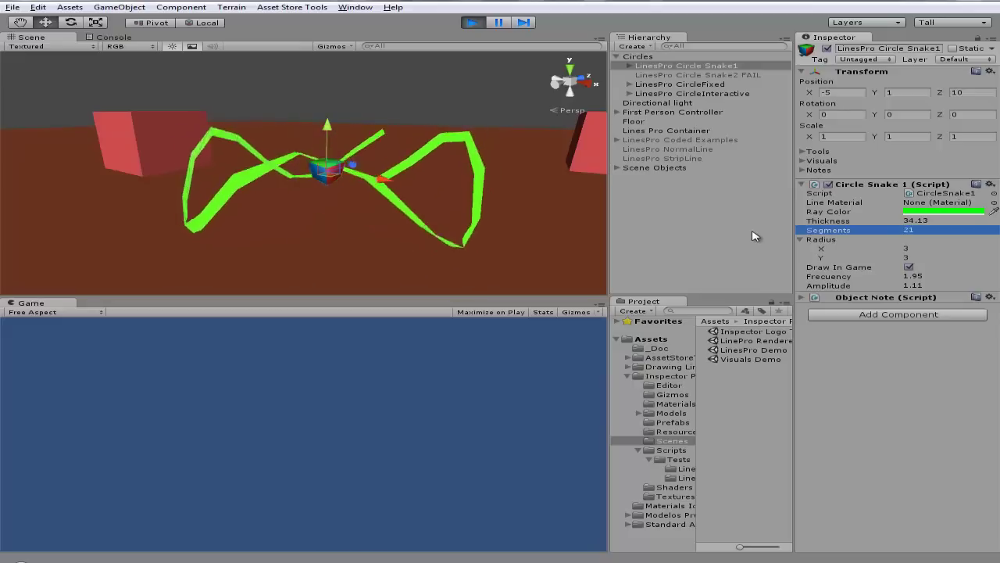
{"action": "left_click", "coordinate": [845, 284]}
{"action": "left_click_drag", "start_coordinate": [848, 287], "coordinate": [866, 281]}
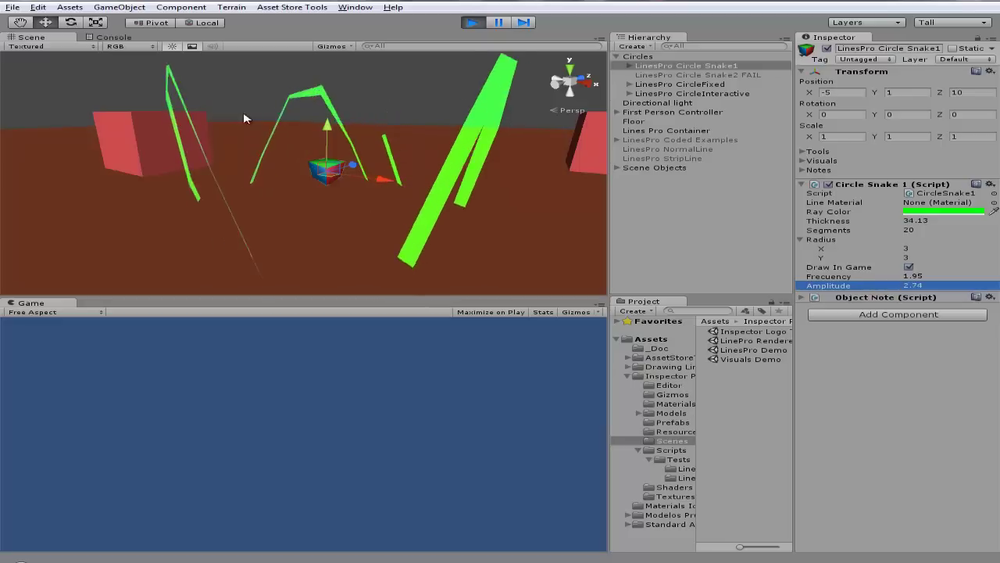
- Raise LinesPro Circle Snake1 to a Y position of about 3.23 and view it from another angle
{"action": "left_click_drag", "start_coordinate": [332, 72], "coordinate": [333, 44]}
{"action": "scroll", "coordinate": [337, 163], "scroll_direction": "down", "scroll_amount": 5}
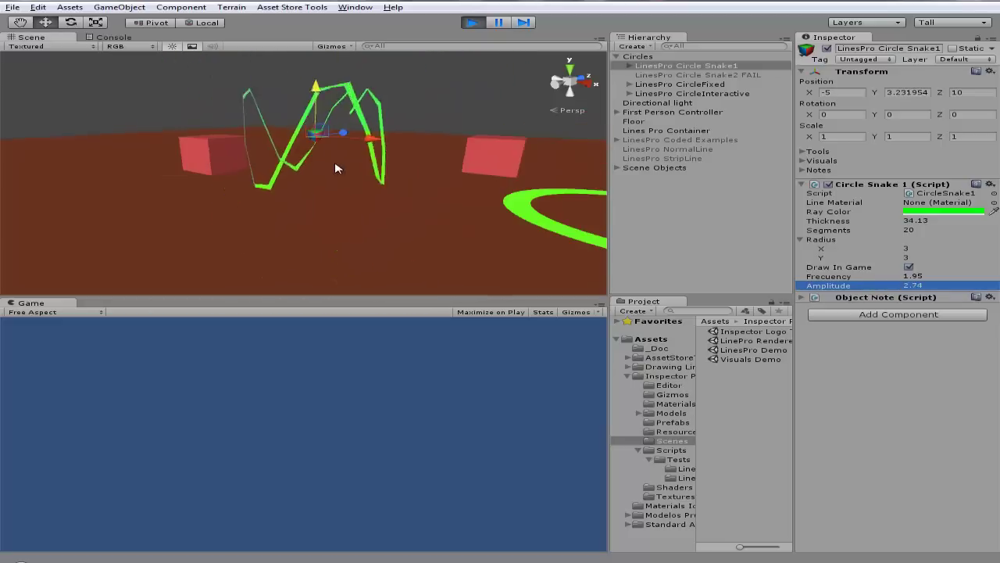
{"action": "left_click_drag", "start_coordinate": [337, 167], "coordinate": [421, 180], "text": "alt"}
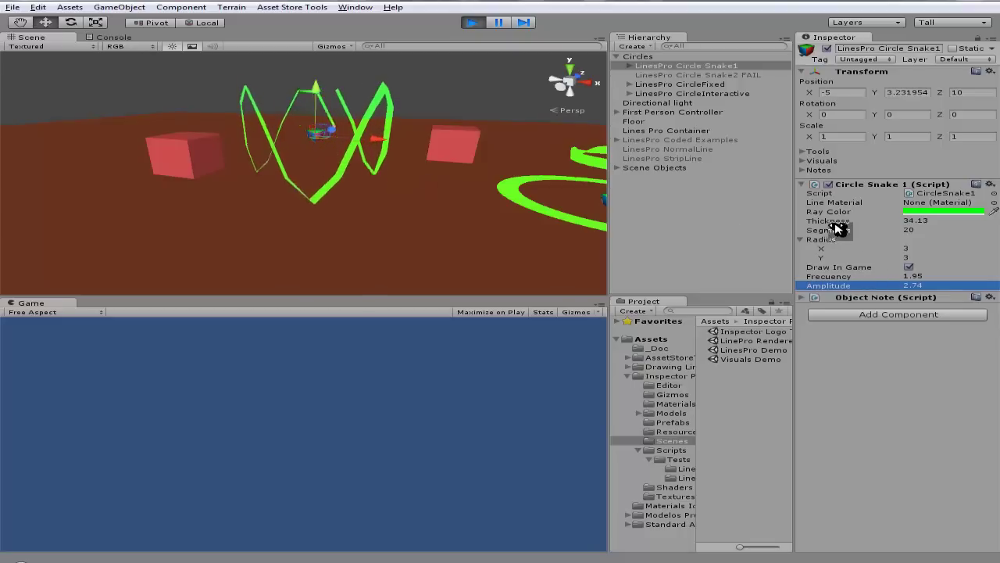
- Set the Radius of Circle Snake1 to X 4.9 and Y 4.53 and its Frecuency to 0.92, and stop play mode
{"action": "left_click_drag", "start_coordinate": [832, 250], "coordinate": [827, 275]}
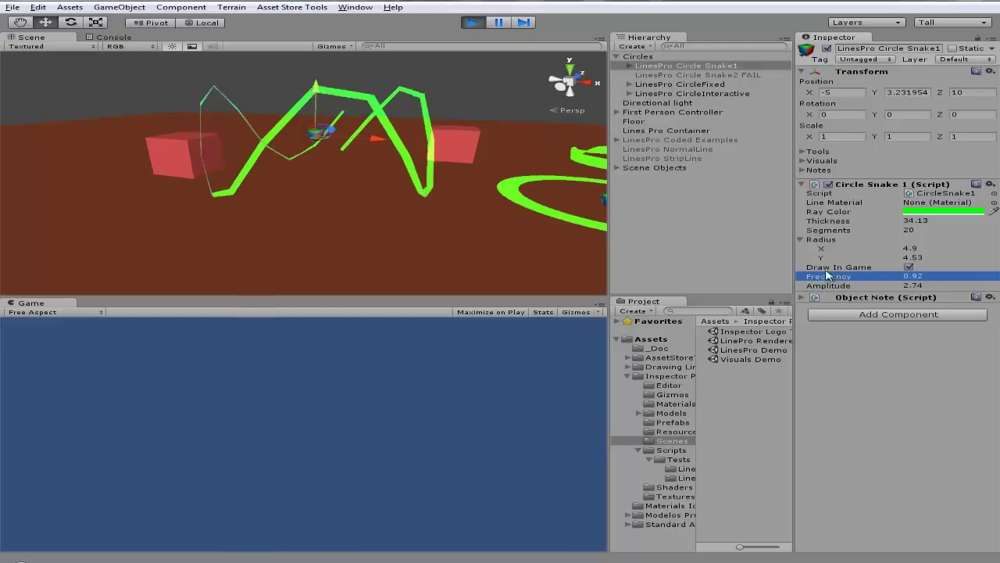
{"action": "left_click_drag", "start_coordinate": [827, 229], "coordinate": [808, 248]}
{"action": "left_click", "coordinate": [475, 24]}
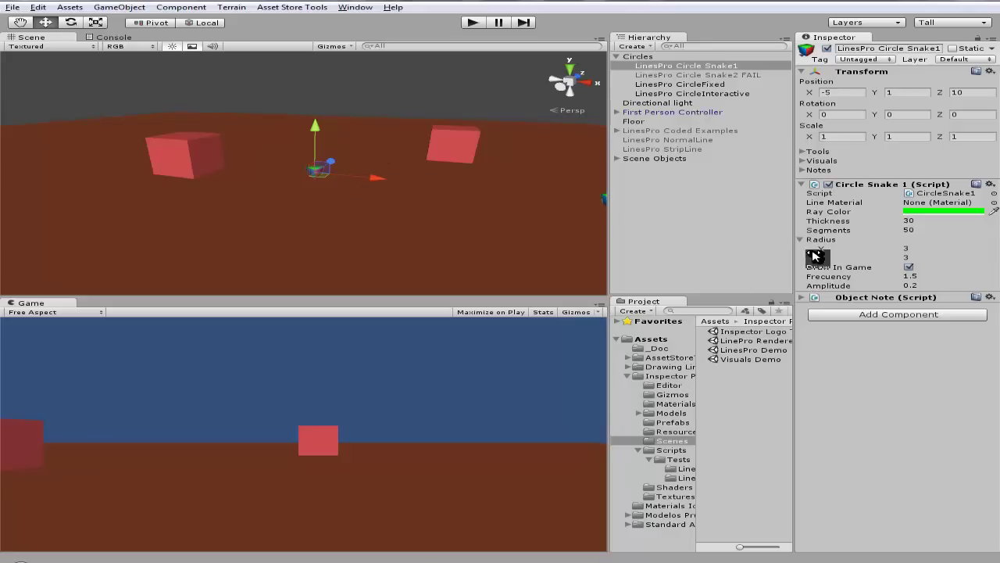
- Switch the active demo group from Circles to LinesPro Coded Examples, show its child objects and run the scene
{"action": "left_click", "coordinate": [690, 58]}
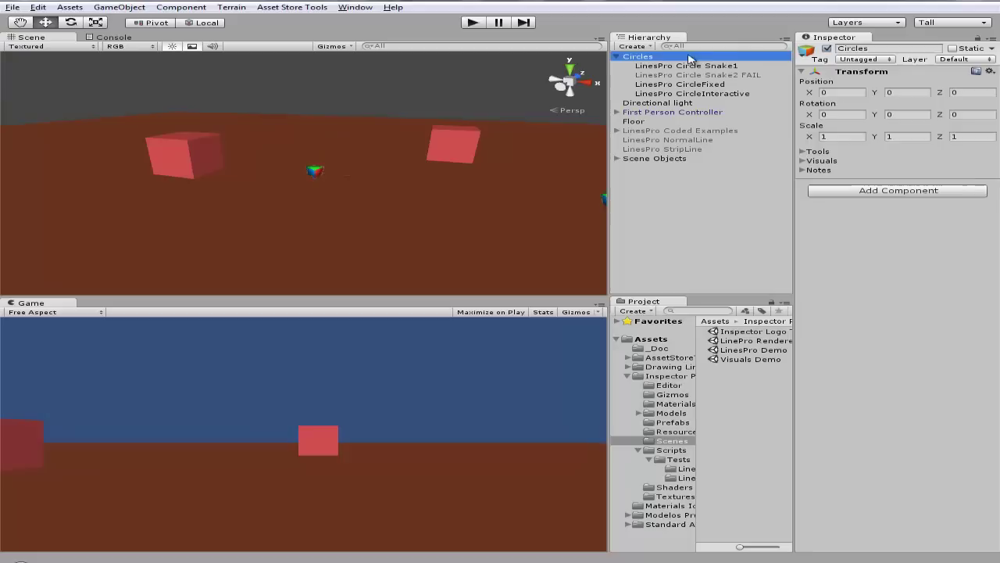
{"action": "left_click", "coordinate": [826, 49]}
{"action": "left_click", "coordinate": [682, 130]}
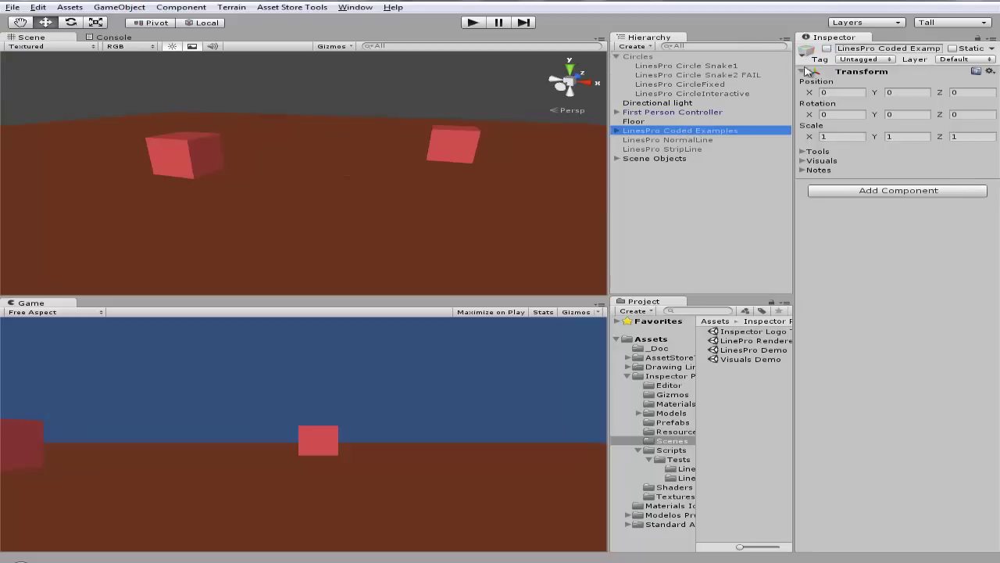
{"action": "left_click", "coordinate": [827, 49]}
{"action": "left_click", "coordinate": [624, 129]}
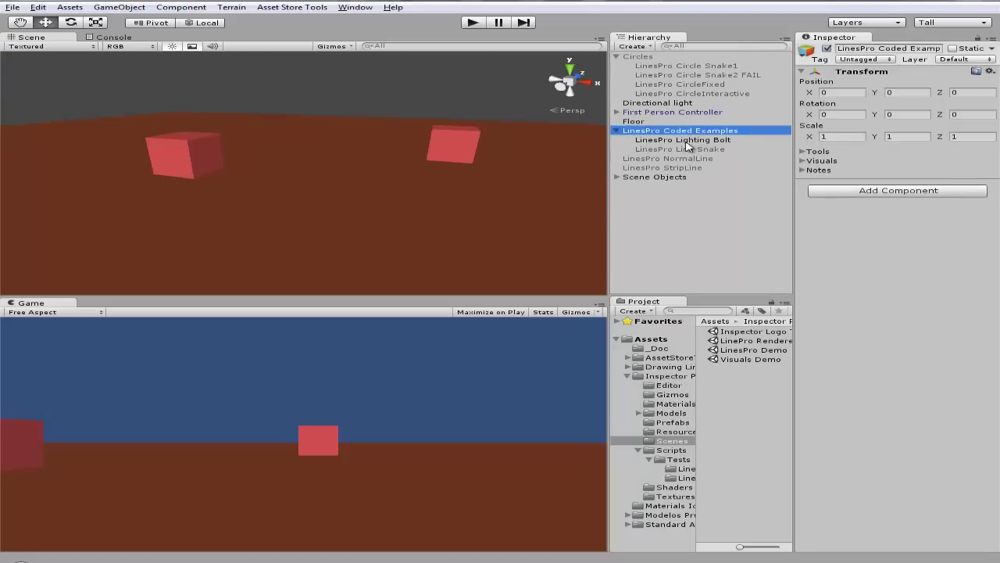
{"action": "left_click", "coordinate": [472, 22]}
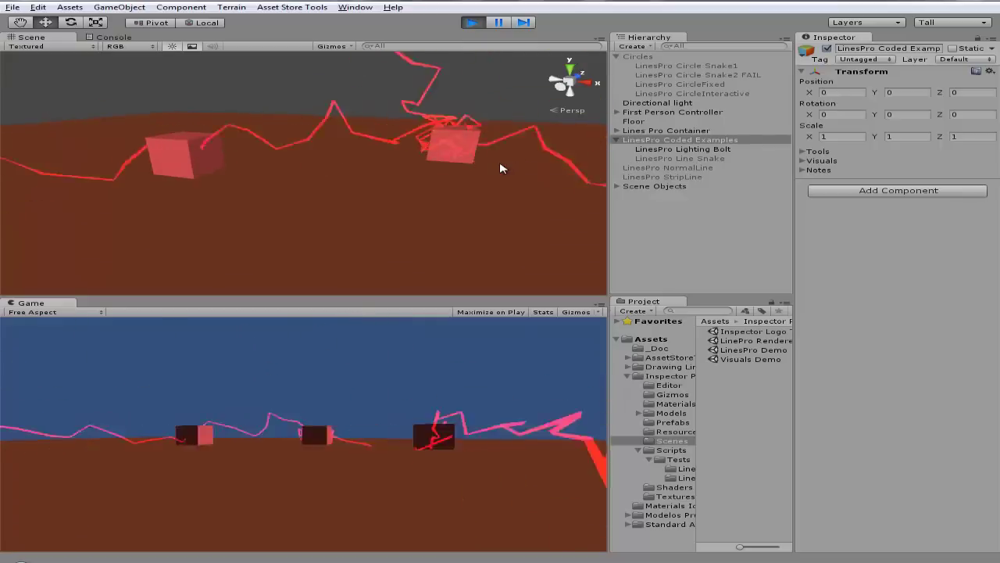
- Frame LinesPro Lighting Bolt and set its Arc Variation to 1.19, Inaccuracy to 0.58 and Line Color to purple
{"action": "left_click", "coordinate": [680, 149]}
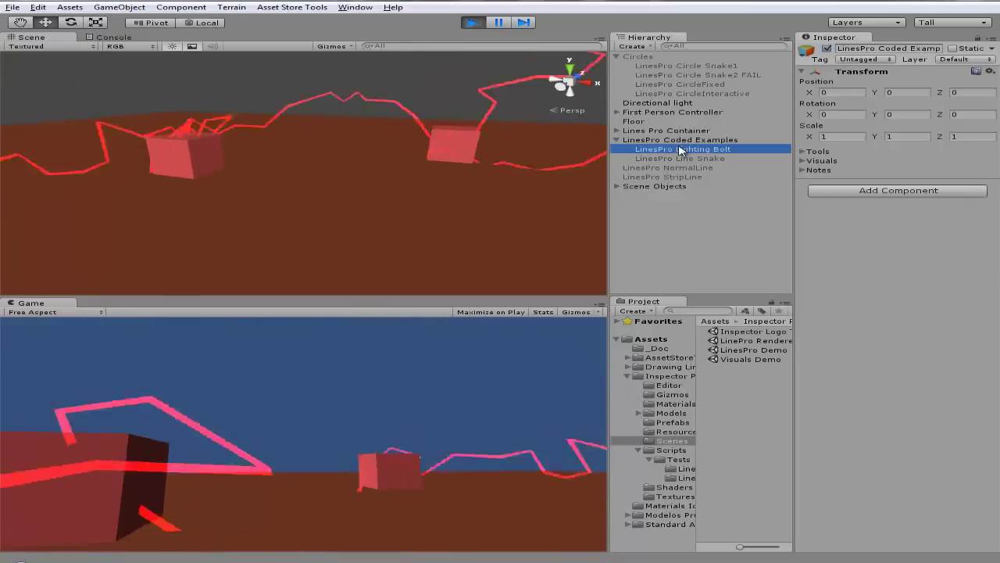
{"action": "double_click", "coordinate": [680, 149]}
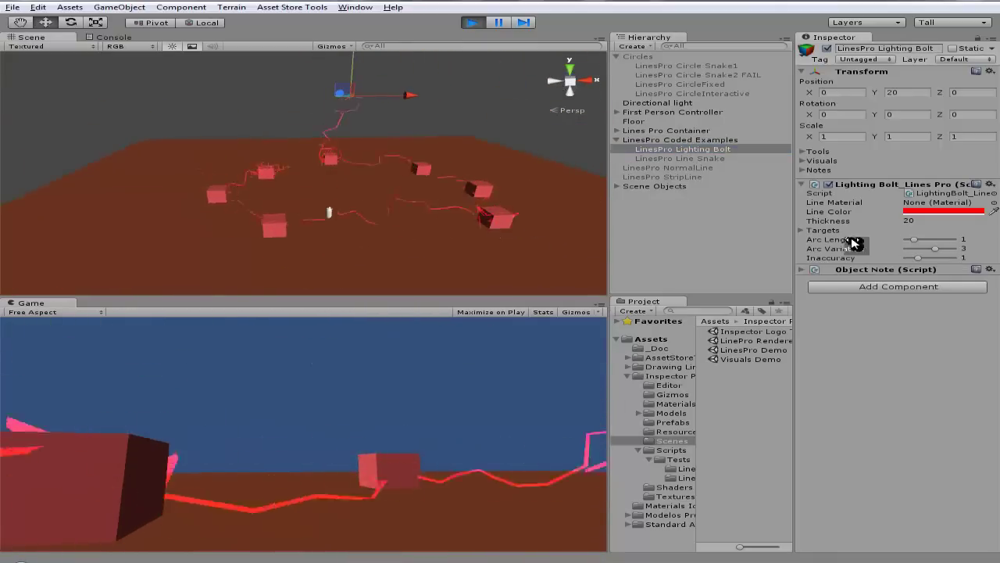
{"action": "mouse_move", "coordinate": [914, 240]}
{"action": "left_mouse_down"}
{"action": "mouse_move", "coordinate": [924, 240]}
{"action": "mouse_move", "coordinate": [908, 258]}
{"action": "mouse_move", "coordinate": [934, 260]}
{"action": "mouse_move", "coordinate": [912, 259]}
{"action": "left_mouse_up"}
{"action": "left_click", "coordinate": [915, 249]}
{"action": "left_click", "coordinate": [925, 212]}
{"action": "left_click_drag", "start_coordinate": [730, 161], "coordinate": [793, 145]}
{"action": "left_click", "coordinate": [843, 102]}
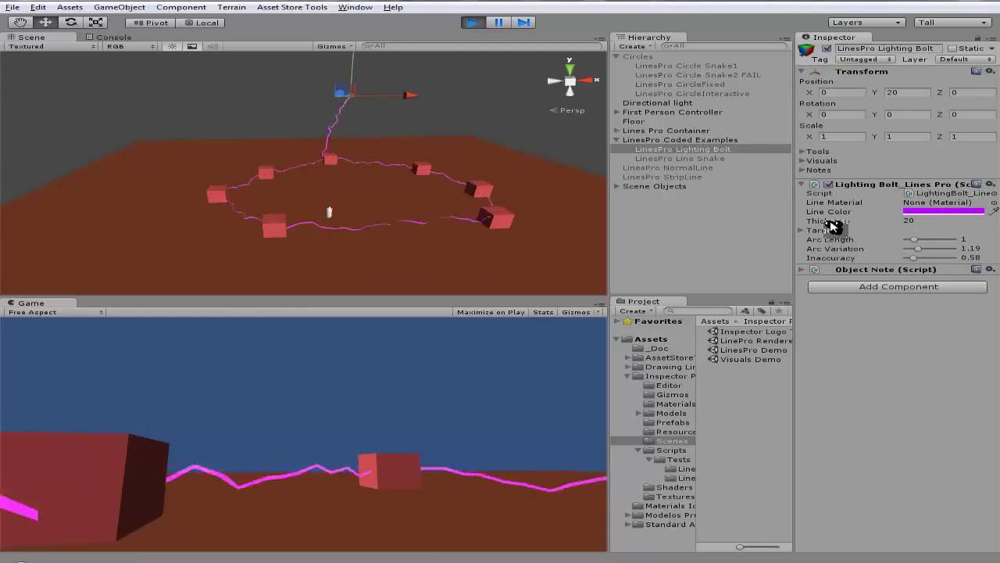
- Set the Lighting Bolt's Thickness to 1.56, walk through the running game to inspect it, and stop play mode
{"action": "left_click_drag", "start_coordinate": [833, 222], "coordinate": [78, 224]}
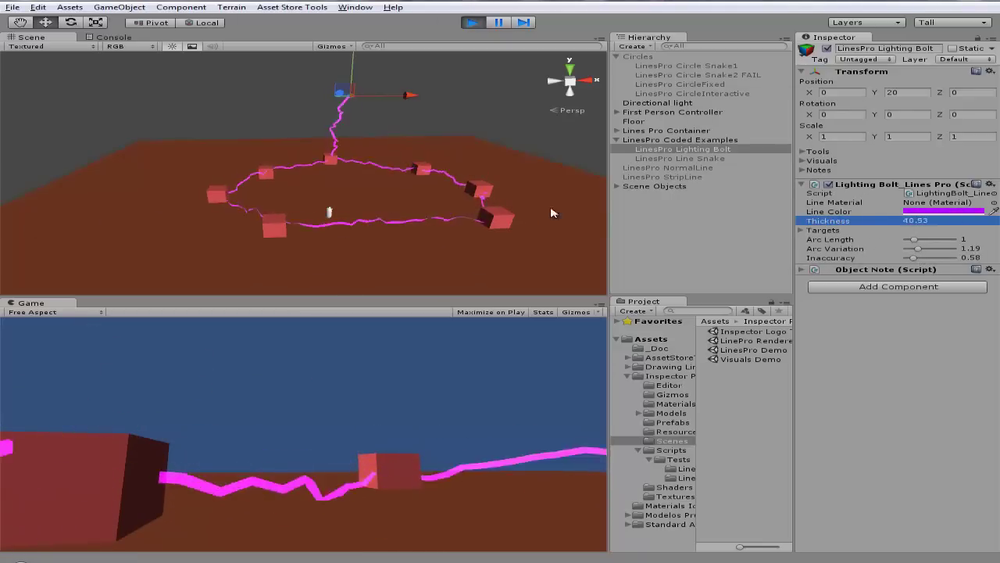
{"action": "left_click_drag", "start_coordinate": [552, 212], "coordinate": [28, 206]}
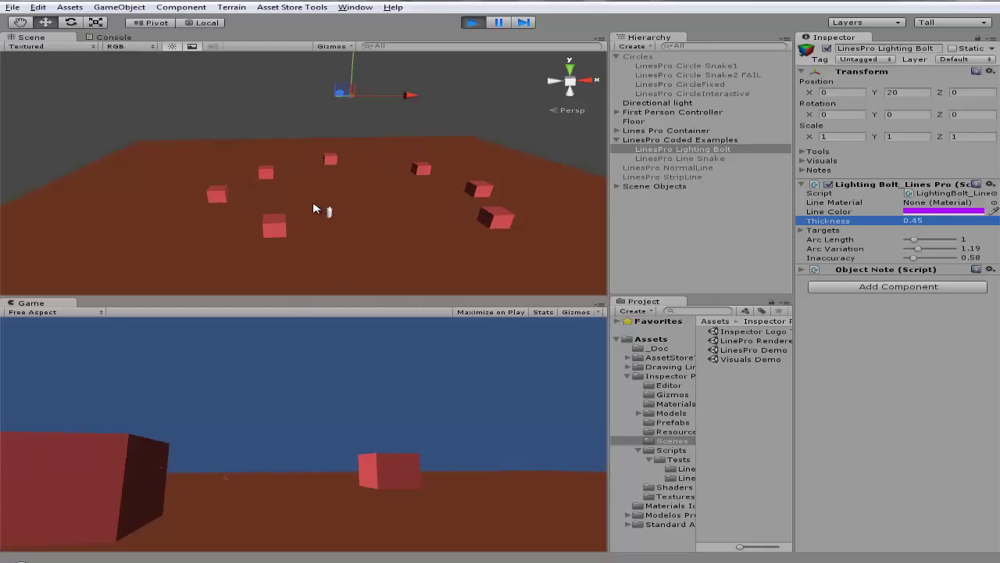
{"action": "left_click", "coordinate": [322, 398]}
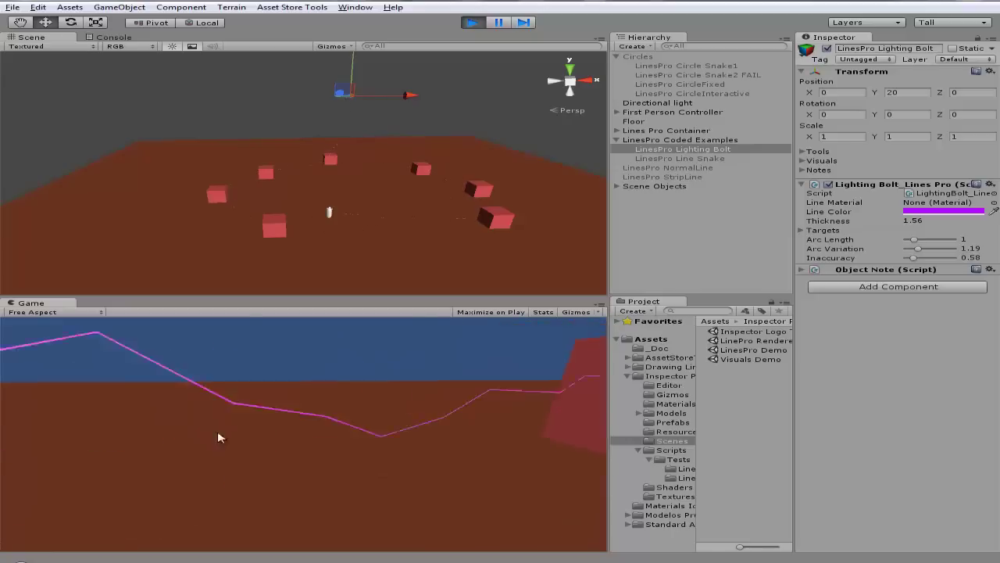
{"action": "key", "text": "a"}
{"action": "key", "text": "w"}
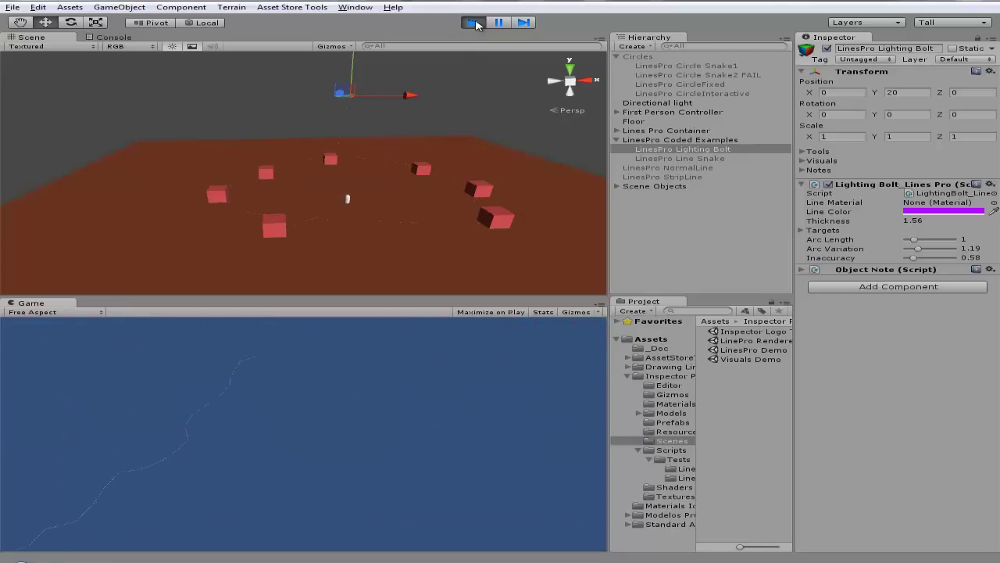
{"action": "left_click", "coordinate": [473, 23]}
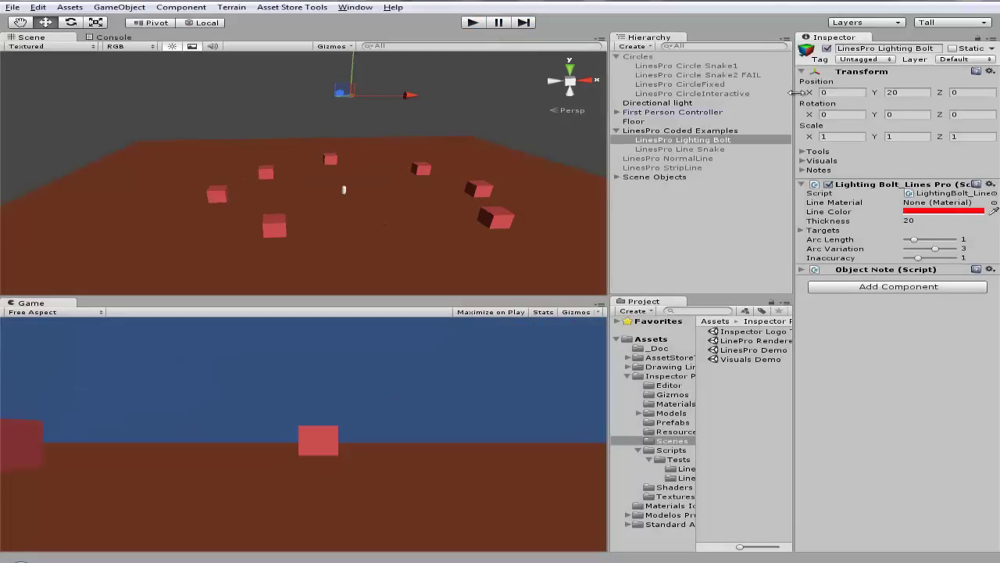
- Switch the active coded example from LinesPro Lighting Bolt to LinesPro Line Snake and run the scene
{"action": "left_click", "coordinate": [703, 149]}
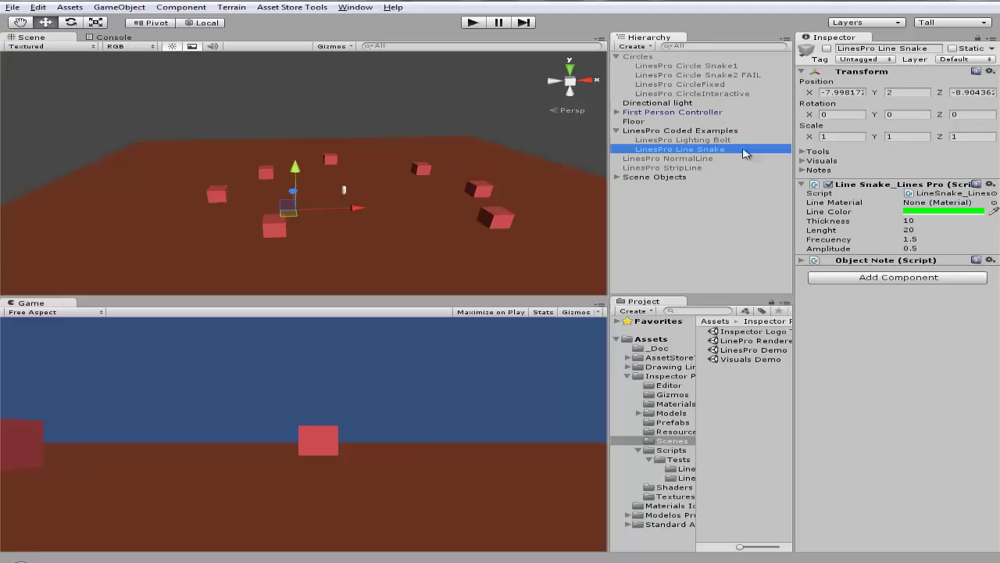
{"action": "left_click", "coordinate": [828, 48]}
{"action": "left_click", "coordinate": [473, 22]}
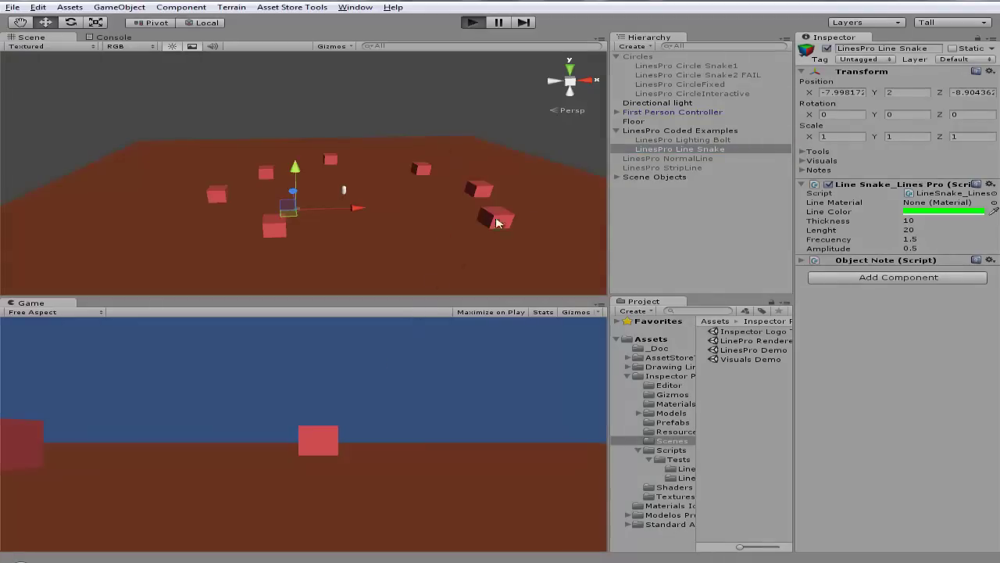
- Frame LinesPro Line Snake and examine the moving line from several angles, including in the maximized Scene view
{"action": "double_click", "coordinate": [652, 159]}
{"action": "scroll", "coordinate": [268, 227], "scroll_direction": "up", "scroll_amount": 5}
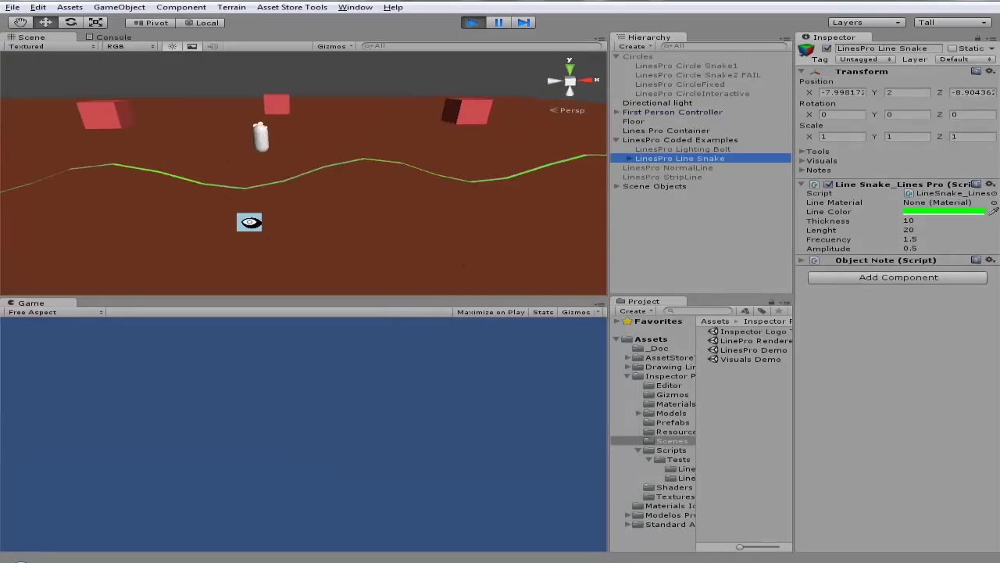
{"action": "left_click_drag", "start_coordinate": [249, 221], "coordinate": [429, 196], "text": "alt"}
{"action": "right_click_drag", "start_coordinate": [429, 196], "coordinate": [270, 218], "text": "alt"}
{"action": "left_click_drag", "start_coordinate": [271, 219], "coordinate": [388, 228], "text": "alt"}
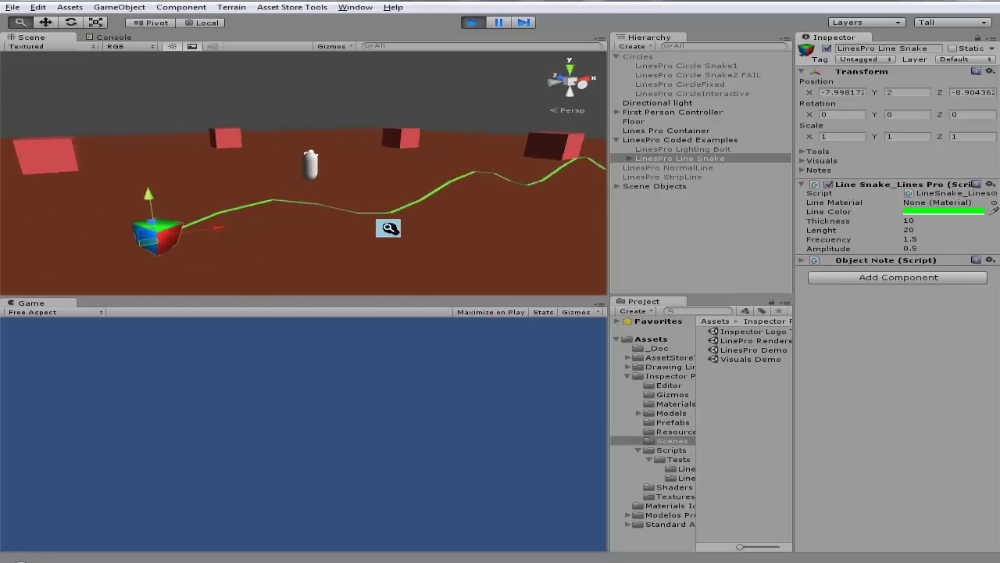
{"action": "right_click_drag", "start_coordinate": [389, 228], "coordinate": [434, 232], "text": "alt"}
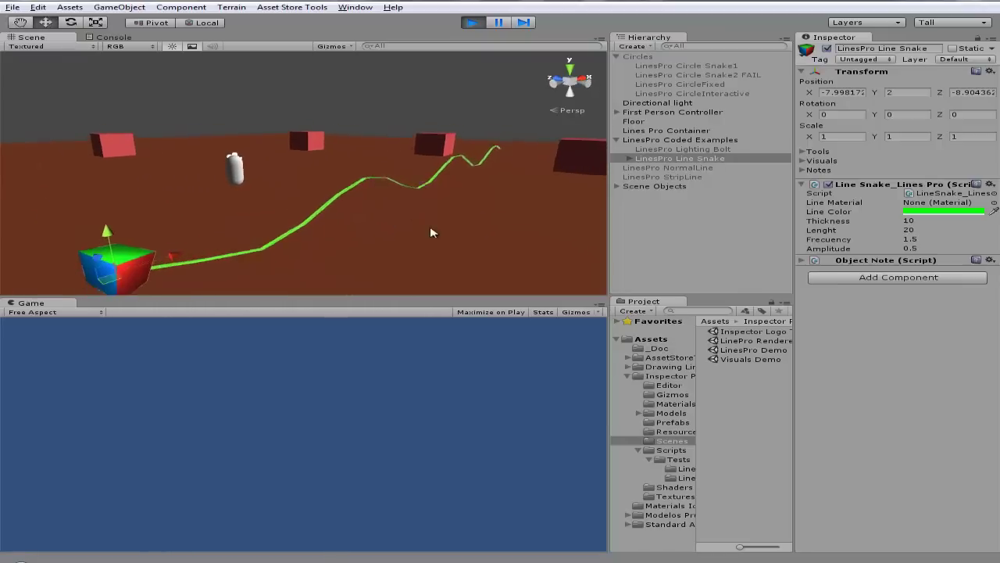
{"action": "key", "text": "shift+space"}
{"action": "left_click_drag", "start_coordinate": [434, 232], "coordinate": [580, 307], "text": "alt"}
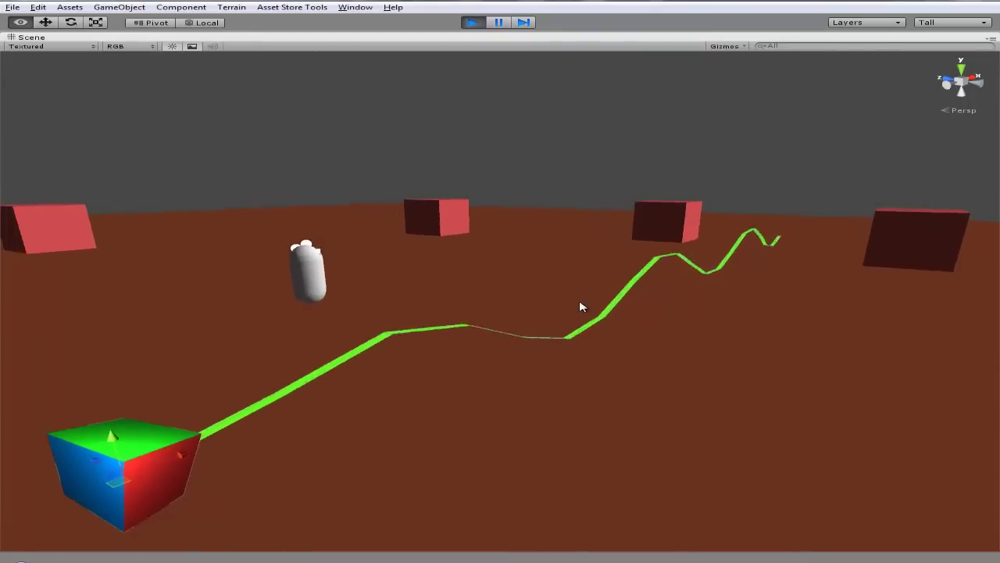
{"action": "key", "text": "shift+space"}
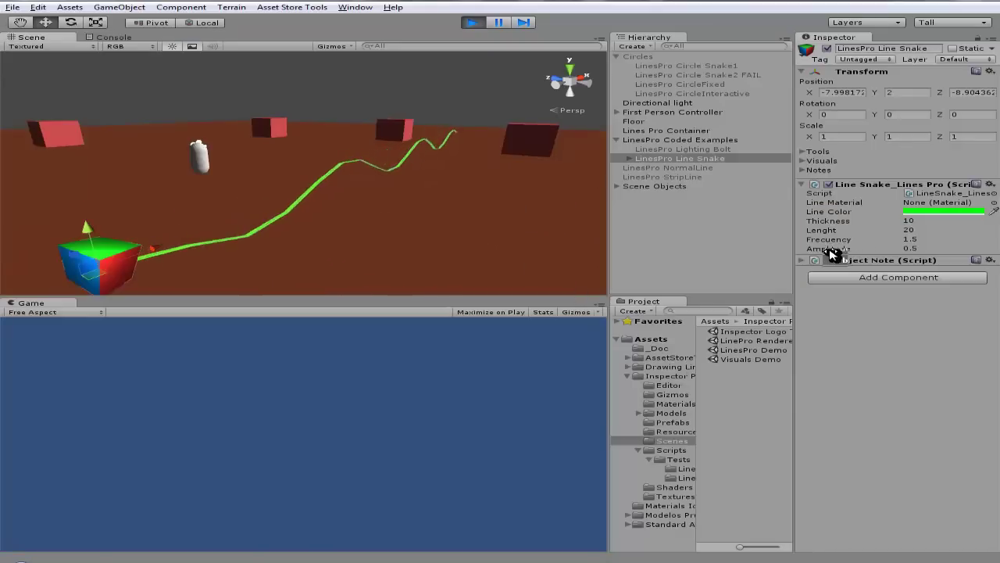
- Set the Line Snake's Amplitude to 1.18, Frecuency to 4.75, Lenght to 54 and Thickness to 21.34
{"action": "left_click_drag", "start_coordinate": [830, 253], "coordinate": [867, 243]}
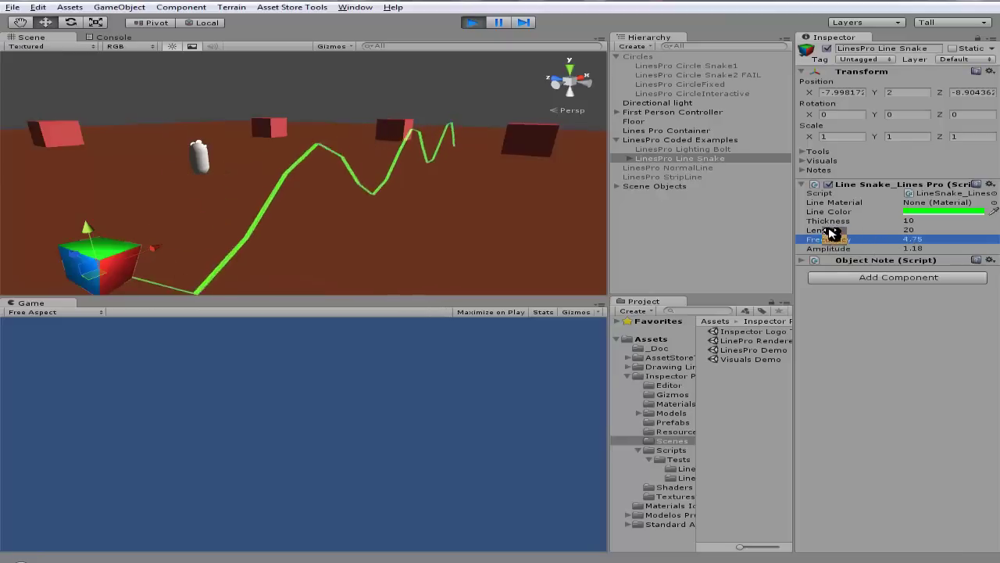
{"action": "left_click_drag", "start_coordinate": [830, 232], "coordinate": [852, 232]}
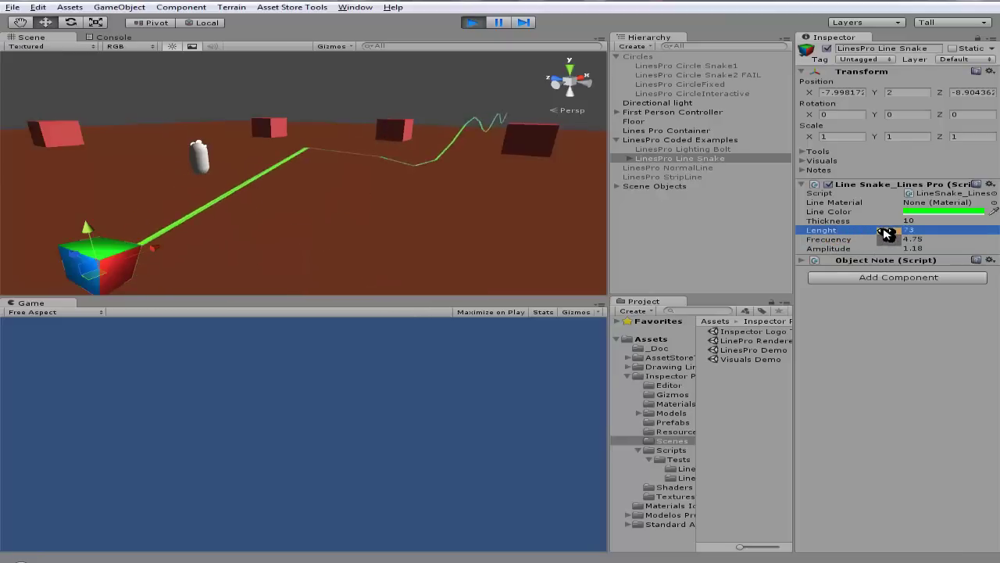
{"action": "left_click_drag", "start_coordinate": [843, 222], "coordinate": [871, 224]}
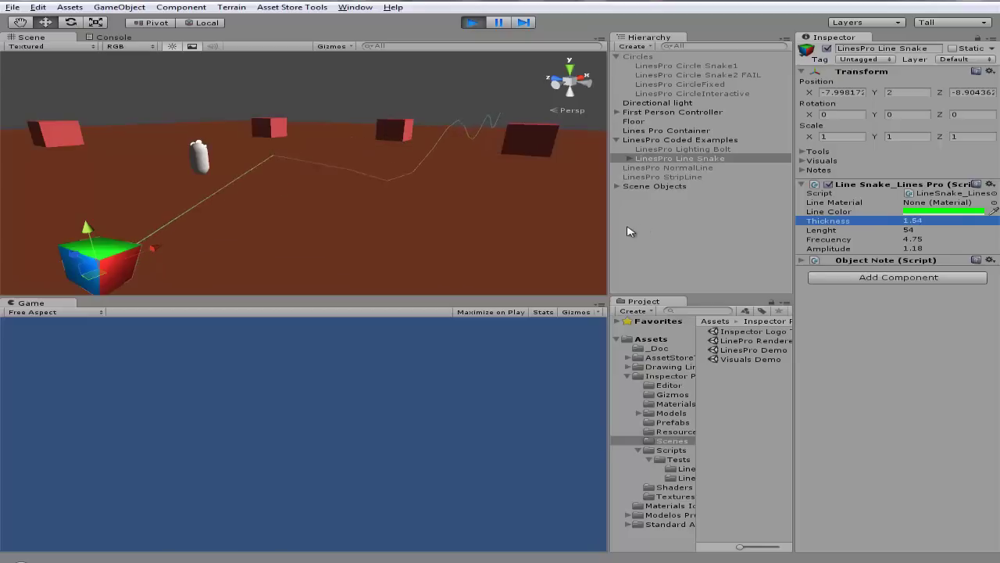
- Walk around the thickened Line Snake in the running game to examine it from several sides, and stop play mode
{"action": "left_click", "coordinate": [200, 402]}
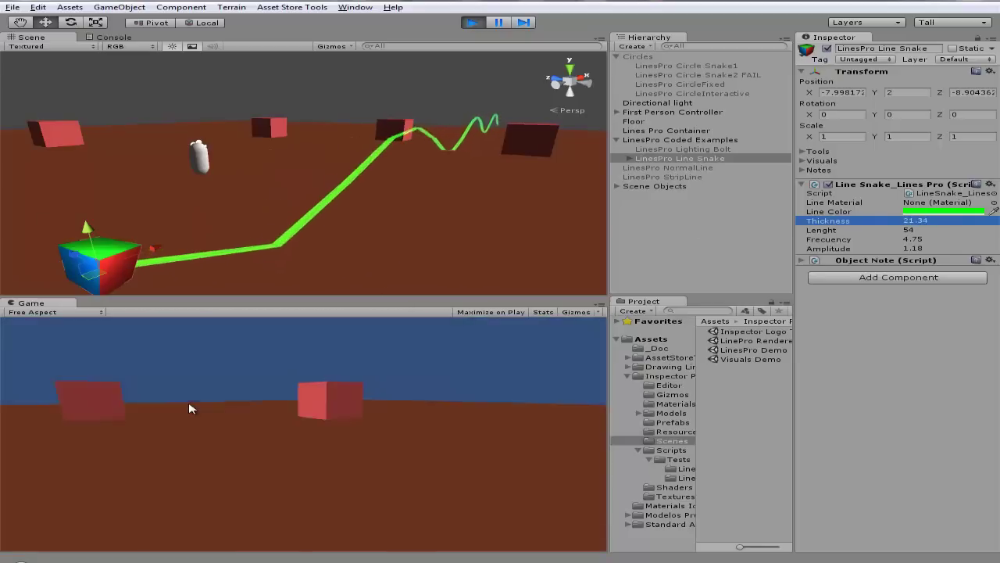
{"action": "key", "text": "w"}
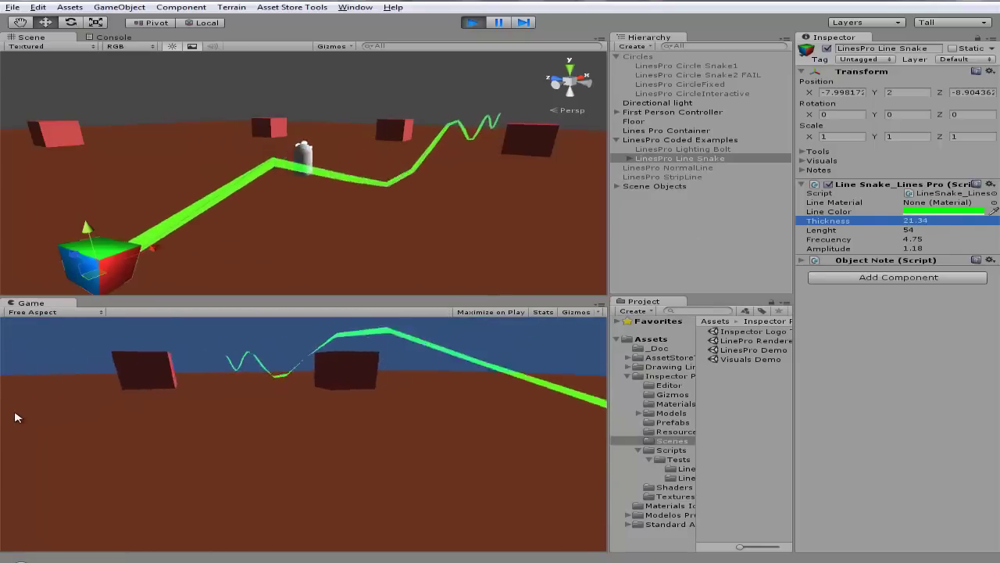
{"action": "key", "text": "d"}
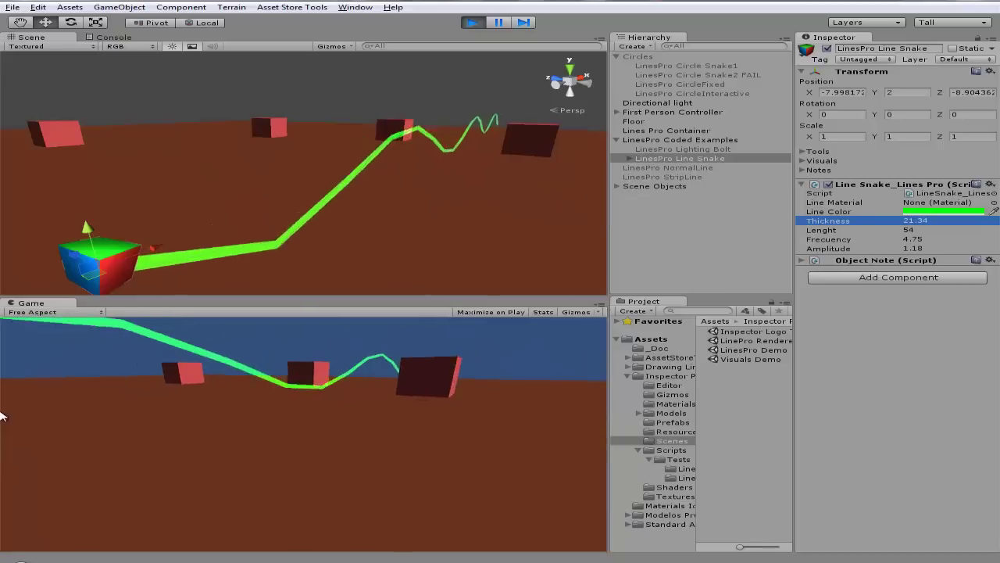
{"action": "key", "text": "s"}
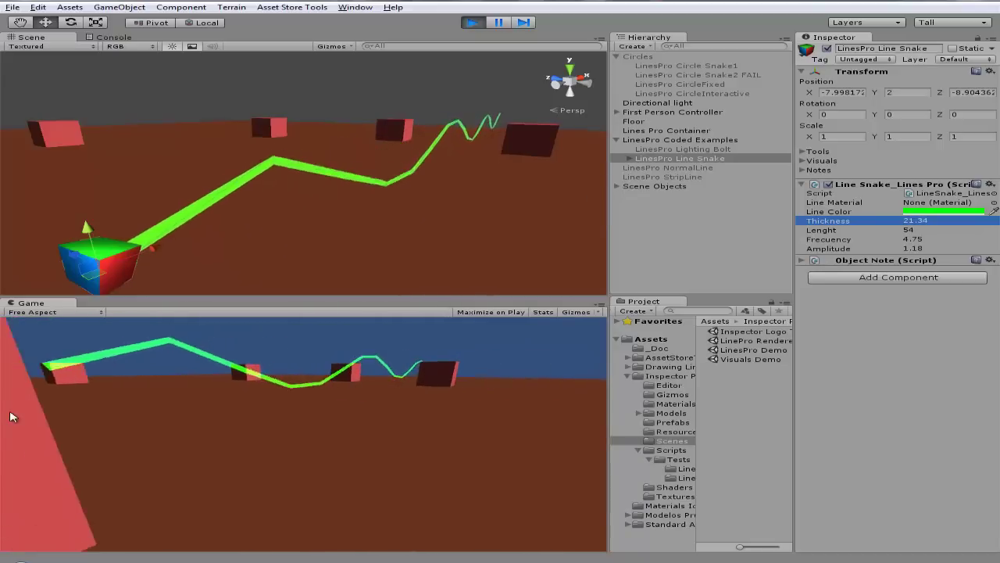
{"action": "key", "text": "a"}
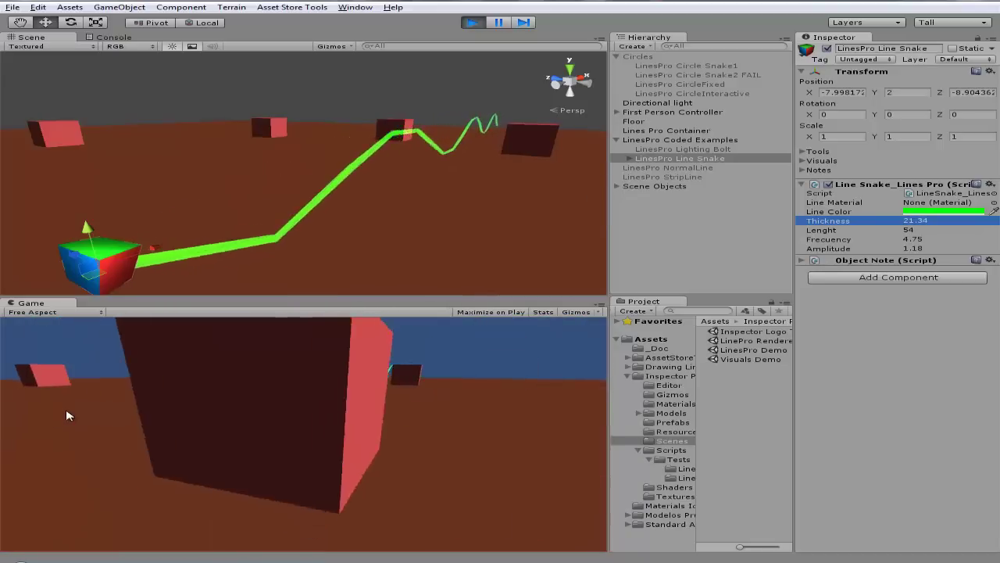
{"action": "key", "text": "w"}
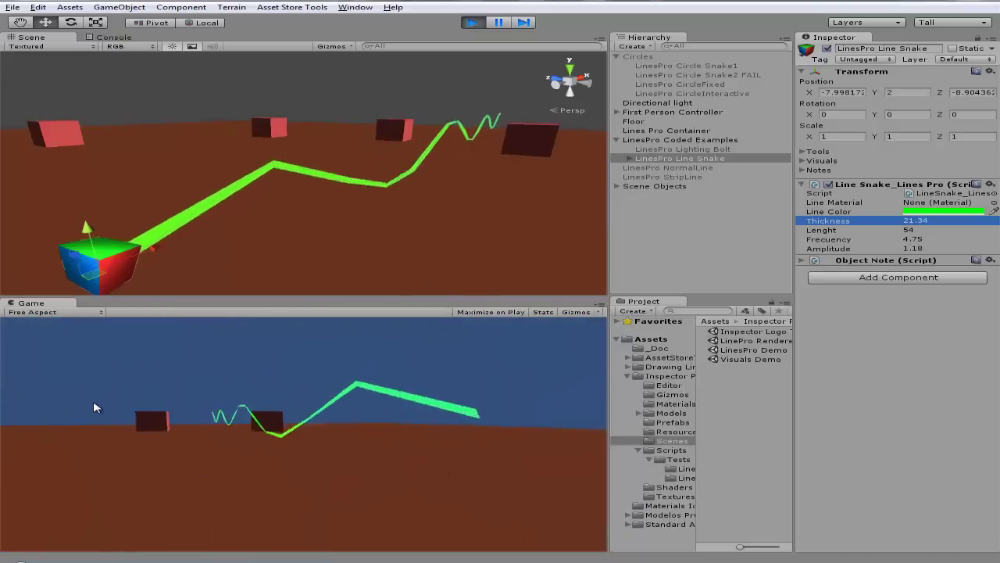
{"action": "key", "text": "d"}
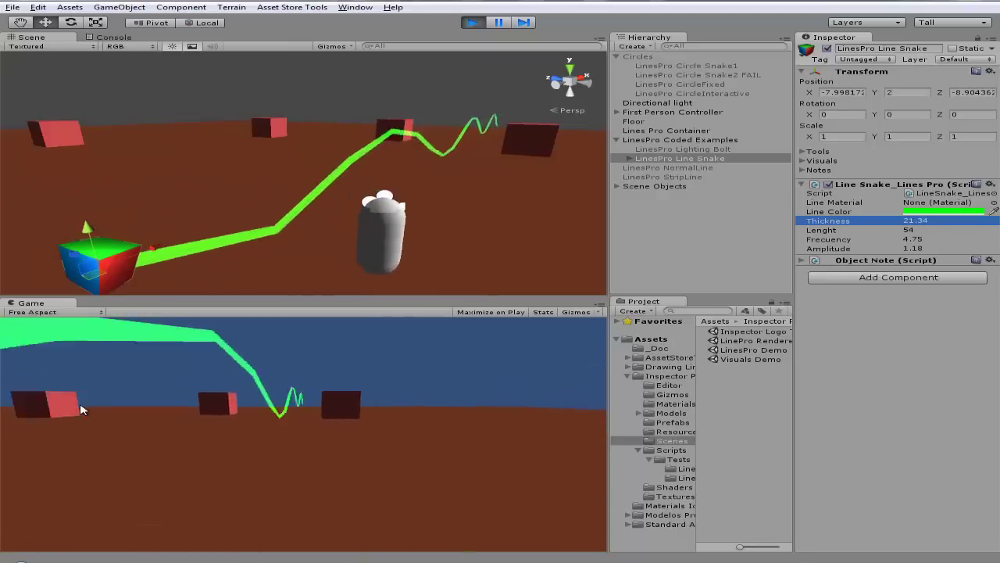
{"action": "key", "text": "ctrl+p"}
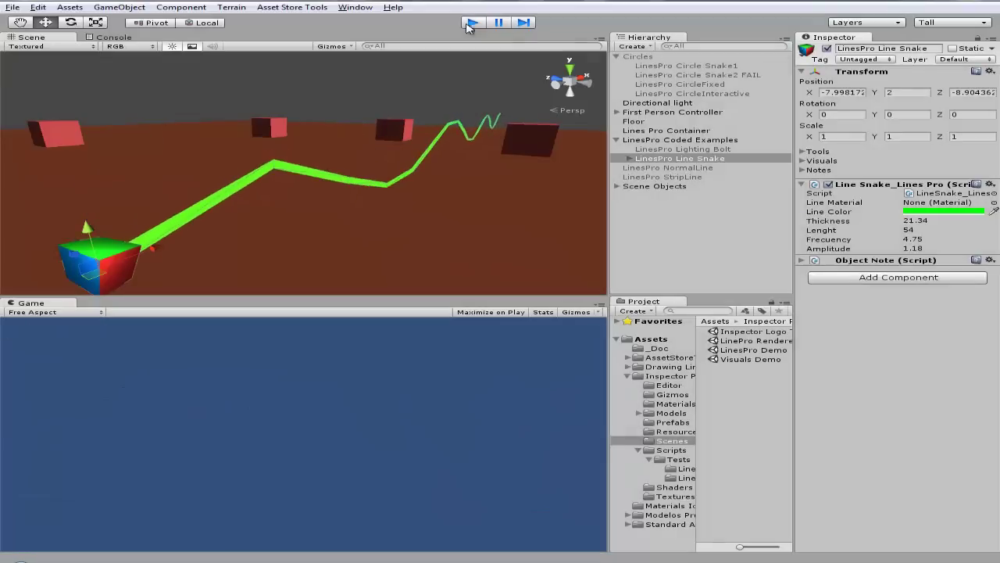
- Collapse the hierarchy groups and open the LinePro Renderer Demo scene without saving the changes to LinesPro Demo
{"action": "left_click", "coordinate": [617, 130]}
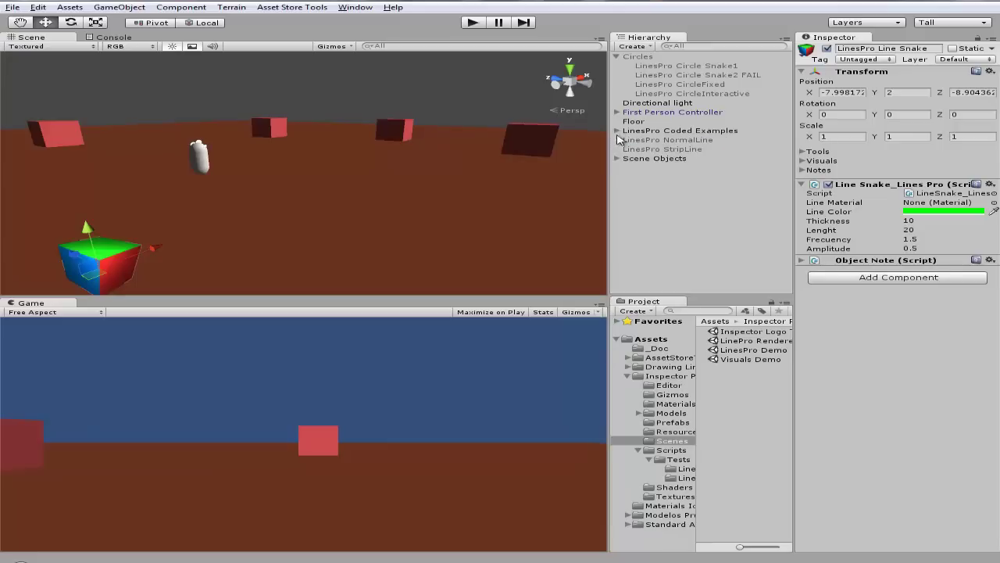
{"action": "left_click", "coordinate": [618, 57]}
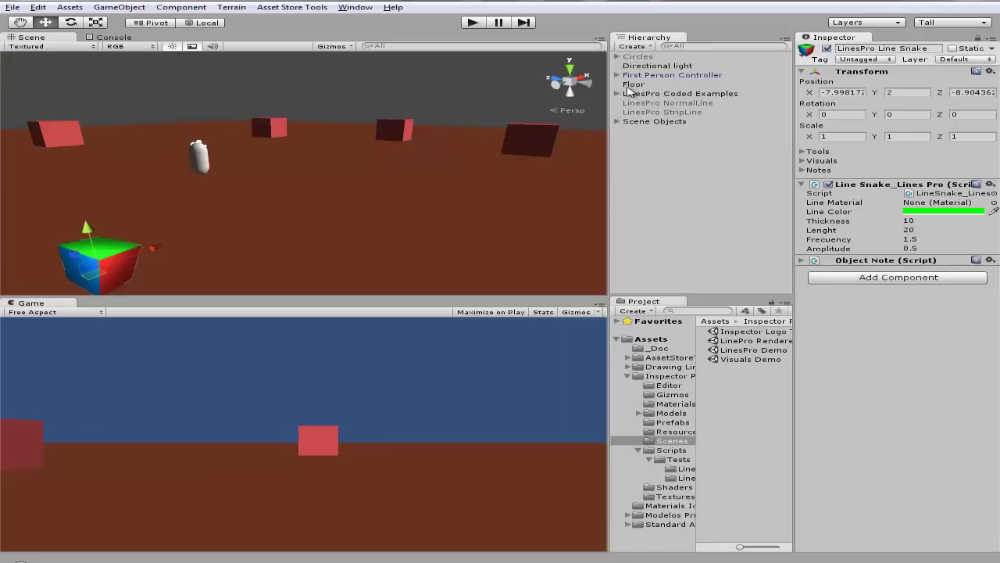
{"action": "double_click", "coordinate": [740, 341]}
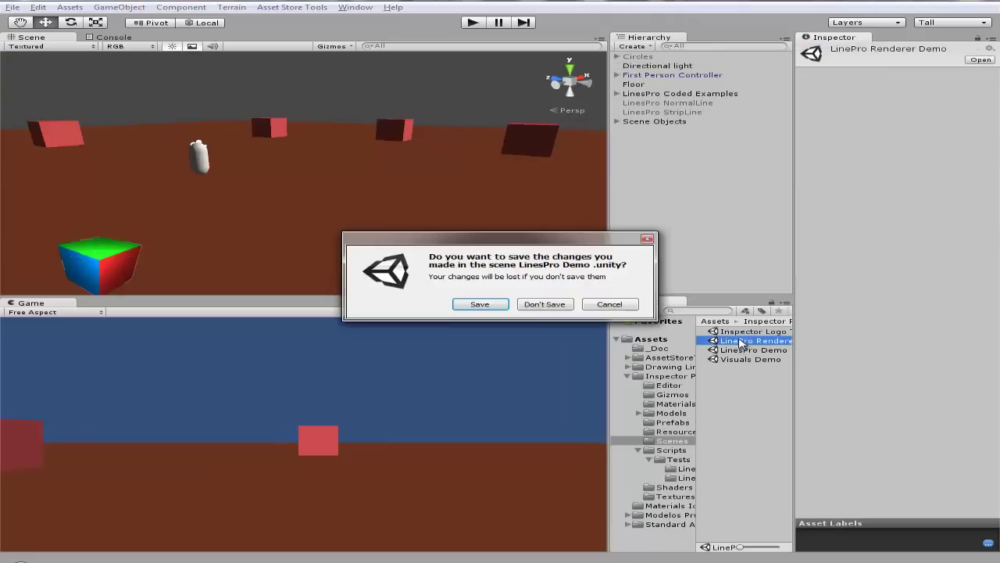
{"action": "left_click", "coordinate": [545, 304]}
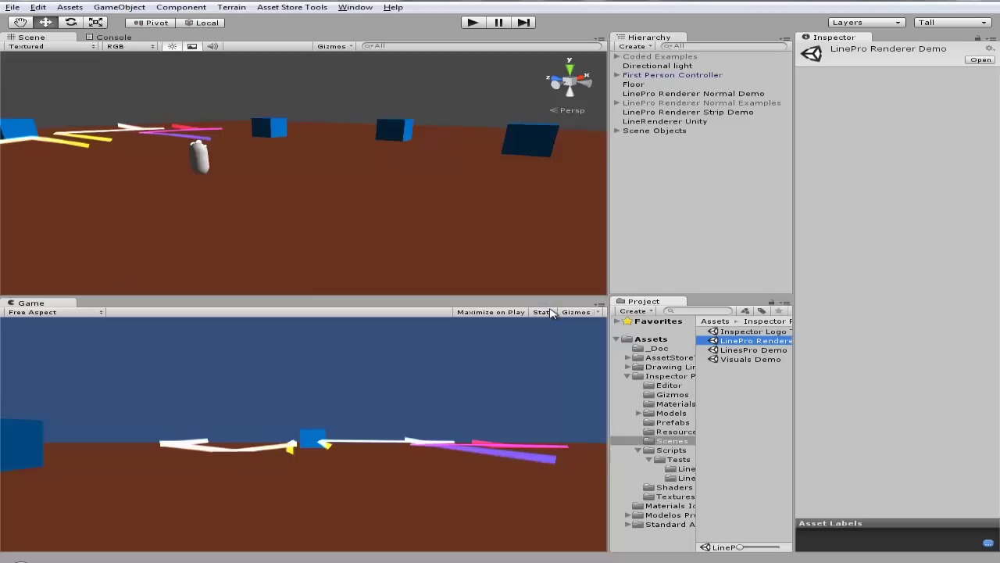
{"action": "mouse_move", "coordinate": [331, 155]}
{"action": "left_mouse_down", "text": "alt"}
{"action": "mouse_move", "coordinate": [167, 163]}
{"action": "mouse_move", "coordinate": [282, 190]}
{"action": "mouse_move", "coordinate": [286, 151]}
{"action": "mouse_move", "coordinate": [328, 149]}
{"action": "left_mouse_up", "text": "alt"}
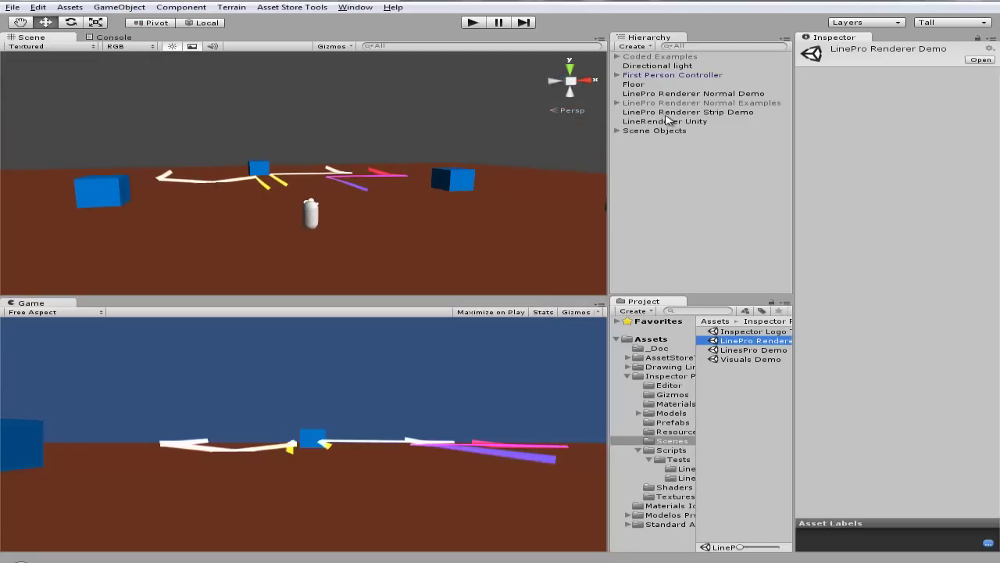
- Frame the LinePro Renderer Strip Demo line in the Scene view and examine it from another angle
{"action": "left_click", "coordinate": [666, 113]}
{"action": "key", "text": "f"}
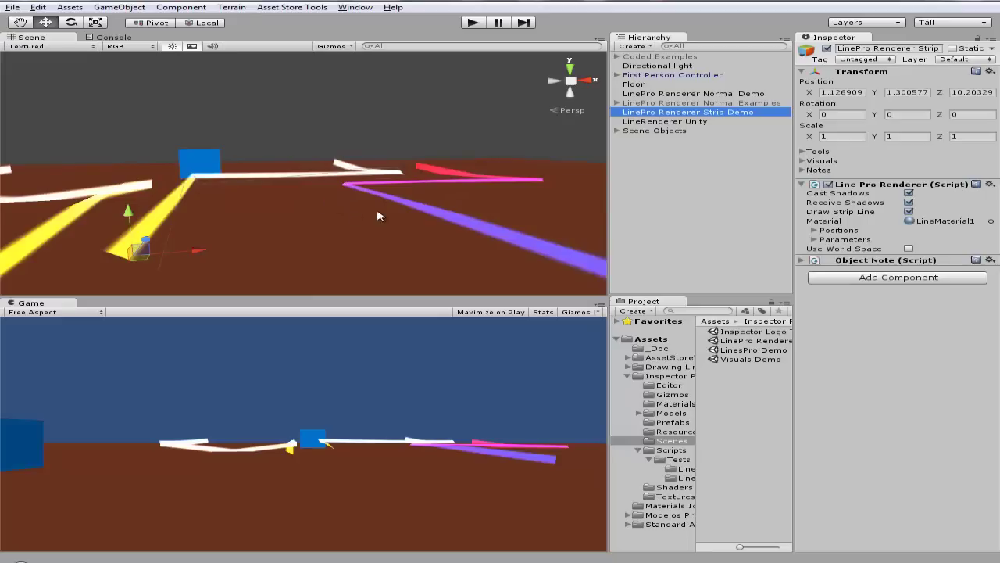
{"action": "left_click_drag", "start_coordinate": [377, 216], "coordinate": [406, 188], "text": "alt"}
- Expand the LinePro Renderer Normal Demo's positions and parameters, and set Element 4's X to 8.75 and Y to 0.7
{"action": "left_click", "coordinate": [706, 96]}
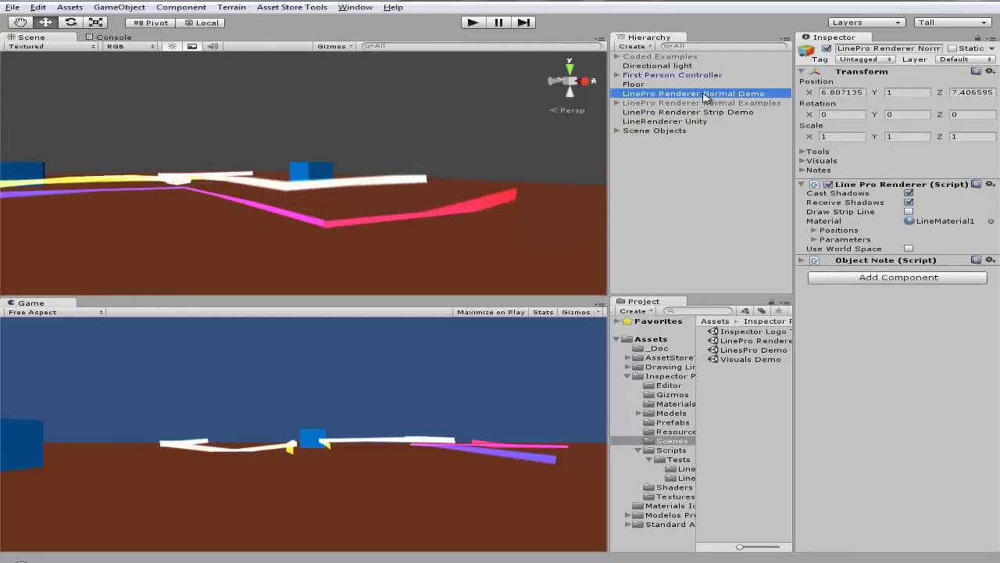
{"action": "left_click", "coordinate": [814, 239]}
{"action": "left_click", "coordinate": [814, 230]}
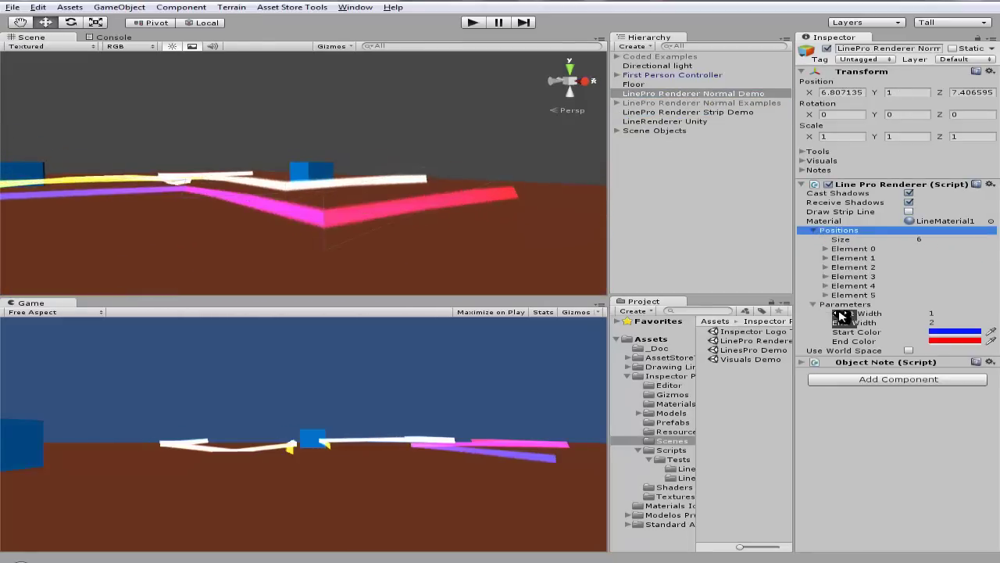
{"action": "left_click", "coordinate": [826, 286]}
{"action": "mouse_move", "coordinate": [849, 300]}
{"action": "left_mouse_down"}
{"action": "mouse_move", "coordinate": [875, 294]}
{"action": "mouse_move", "coordinate": [849, 297]}
{"action": "mouse_move", "coordinate": [852, 309]}
{"action": "mouse_move", "coordinate": [879, 311]}
{"action": "mouse_move", "coordinate": [840, 317]}
{"action": "mouse_move", "coordinate": [863, 312]}
{"action": "left_mouse_up"}
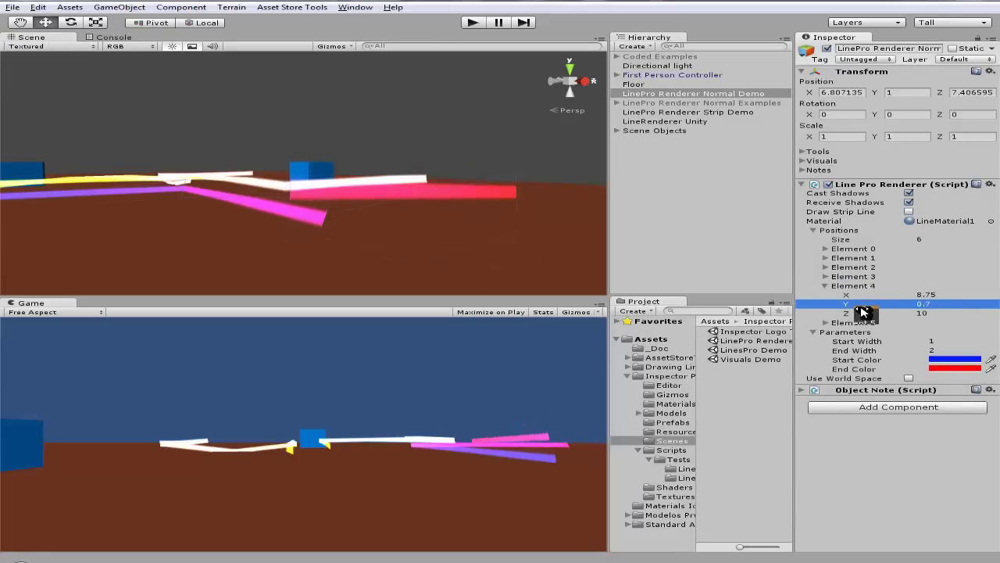
- Look up the LinePro Renderer entry among the Effects components without adding it, and clear the selection
{"action": "left_click", "coordinate": [188, 9]}
{"action": "mouse_move", "coordinate": [204, 45]}
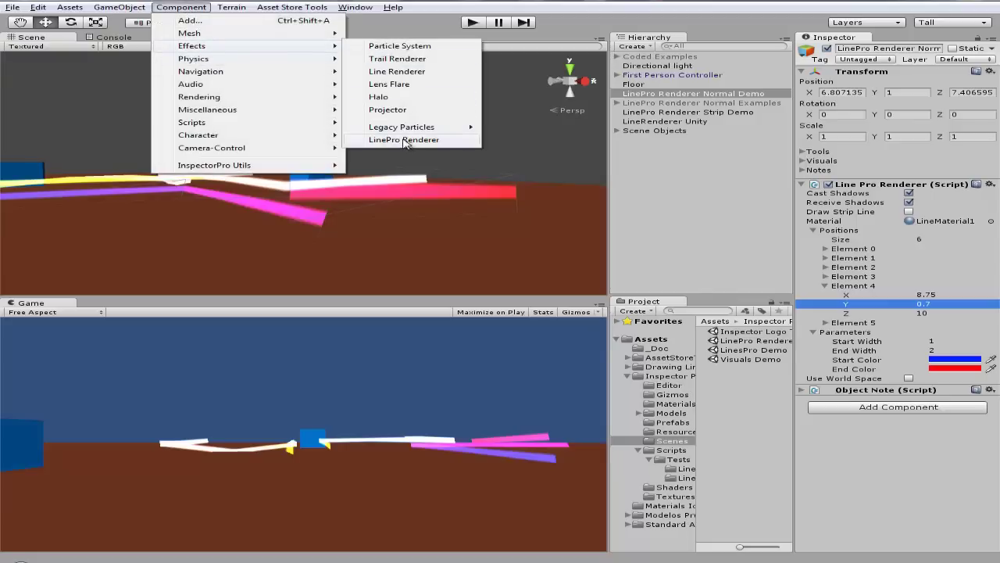
{"action": "left_click", "coordinate": [690, 192]}
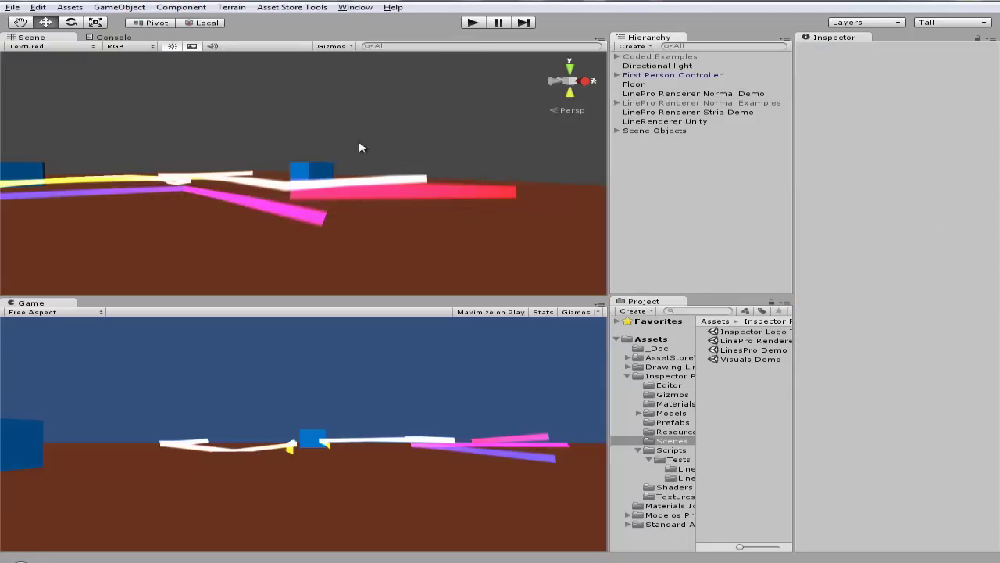
- Set Element 4 of the LinePro Renderer Normal Demo to X 10 and Y 0, matching Element 3
{"action": "left_click", "coordinate": [690, 93]}
{"action": "left_click_drag", "start_coordinate": [388, 179], "coordinate": [580, 247], "text": "alt"}
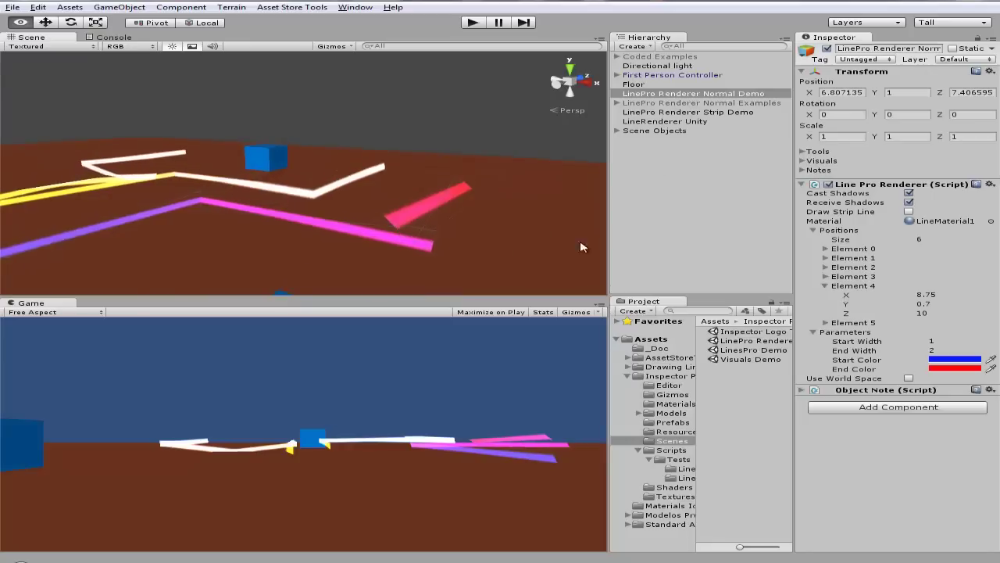
{"action": "left_click", "coordinate": [944, 295]}
{"action": "type", "text": "10"}
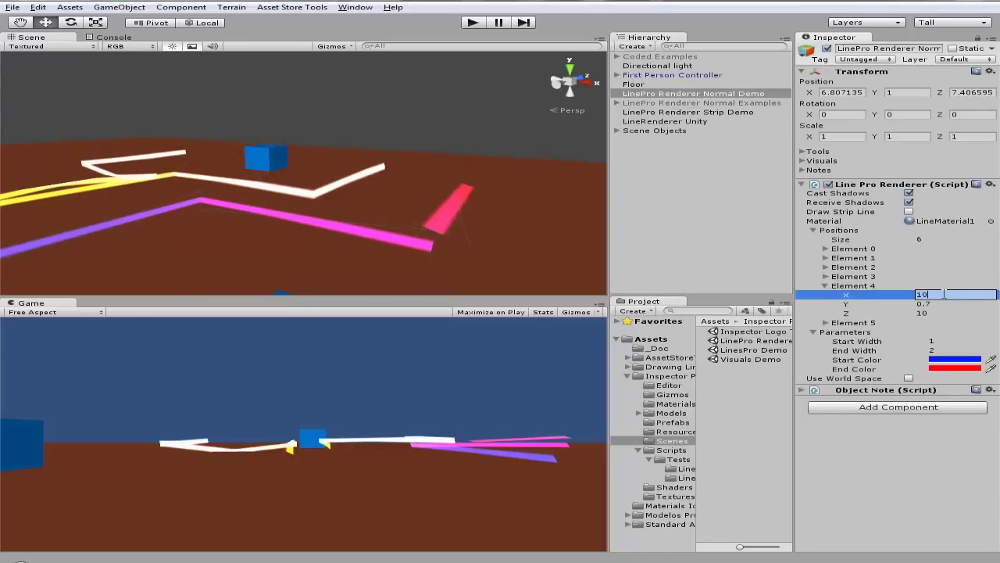
{"action": "left_click", "coordinate": [943, 304]}
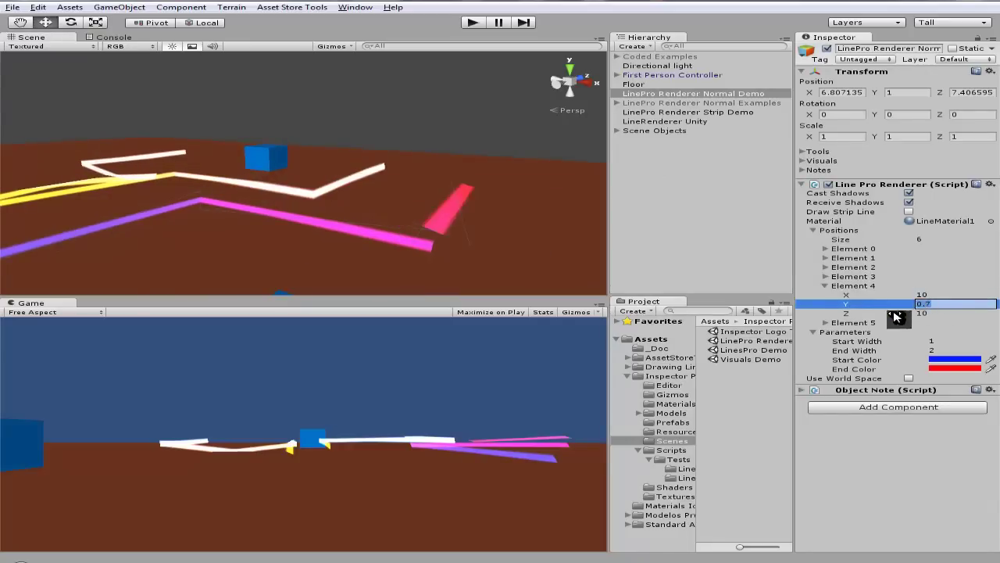
{"action": "type", "text": "1"}
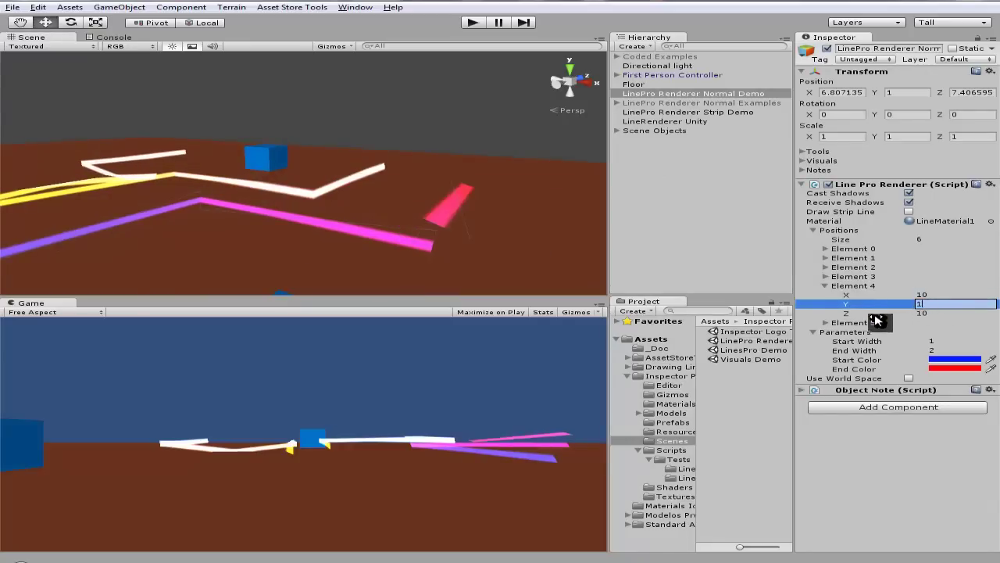
{"action": "left_click", "coordinate": [825, 278]}
{"action": "left_click", "coordinate": [929, 331]}
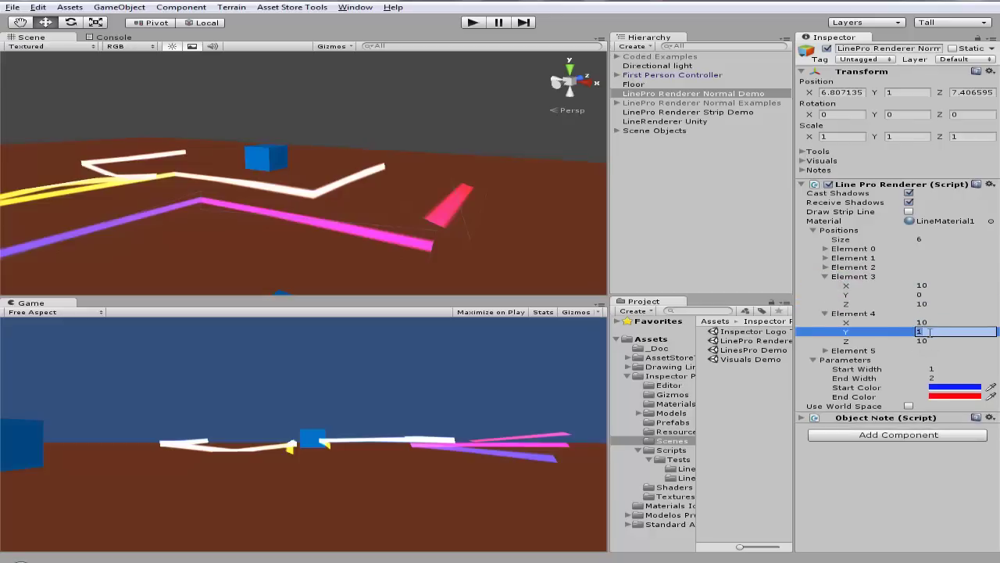
{"action": "type", "text": "0"}
{"action": "left_click_drag", "start_coordinate": [473, 252], "coordinate": [339, 221], "text": "alt"}
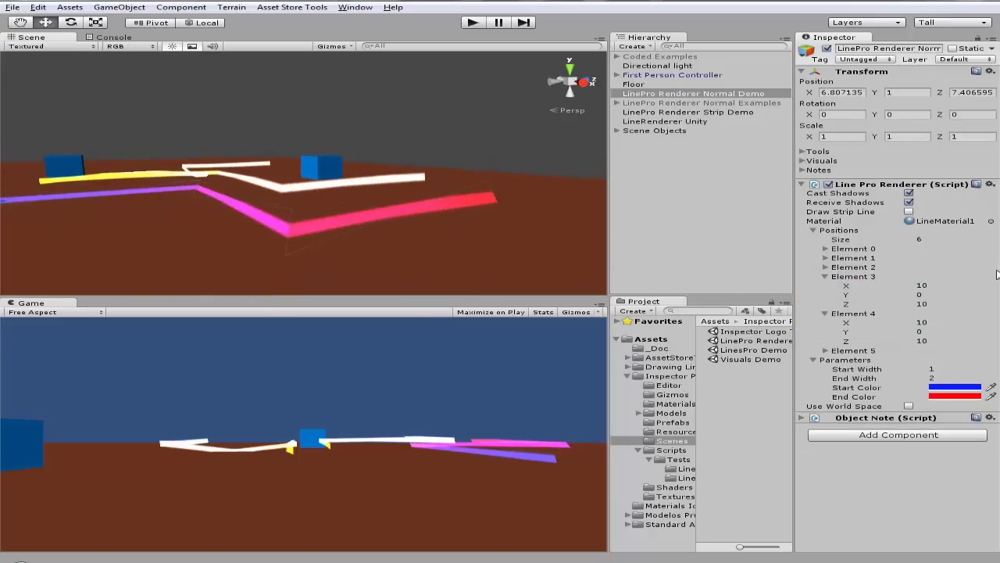
- Increase the Normal Demo line's position count to 8 and expand the new Elements 6 and 7
{"action": "left_click", "coordinate": [930, 239]}
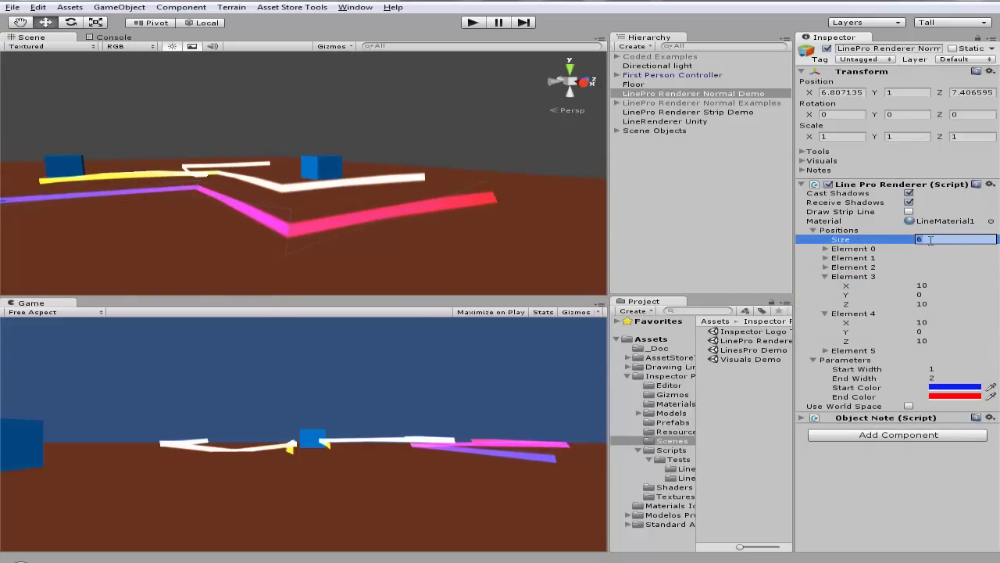
{"action": "key", "text": "Return"}
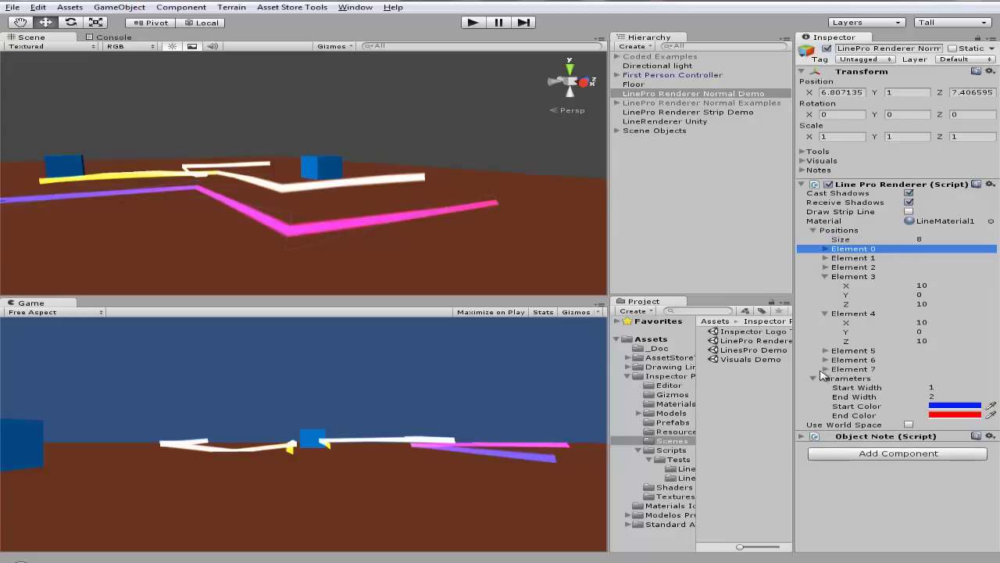
{"action": "left_click", "coordinate": [825, 369]}
{"action": "left_click", "coordinate": [825, 369]}
{"action": "left_click", "coordinate": [826, 368]}
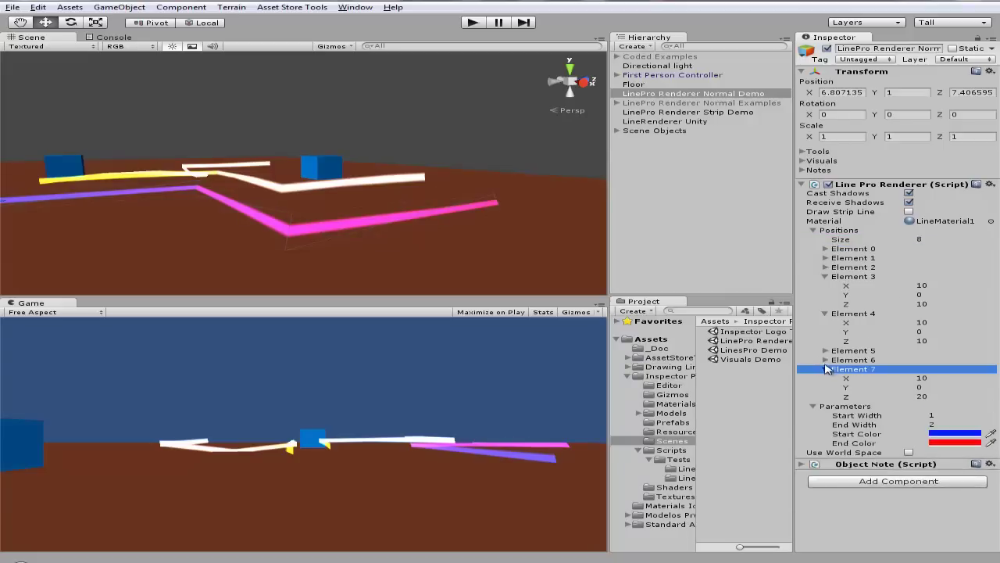
{"action": "left_click", "coordinate": [825, 361]}
- Set Element 7's position to X 7.2 and Y 5.1 so the line's last segment rises off the floor
{"action": "left_click_drag", "start_coordinate": [848, 414], "coordinate": [969, 413]}
{"action": "scroll", "coordinate": [556, 224], "scroll_direction": "down", "scroll_amount": 3}
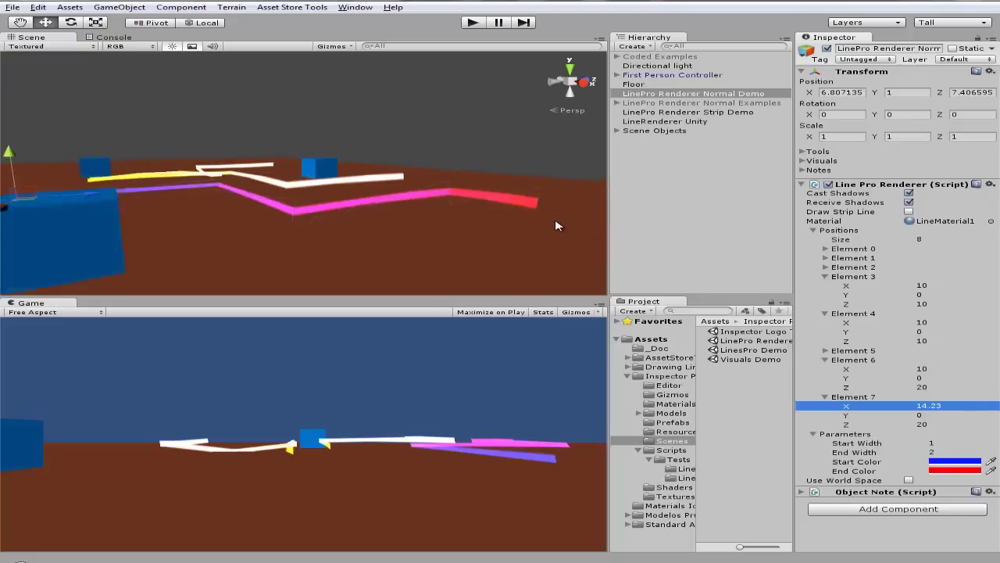
{"action": "left_click_drag", "start_coordinate": [556, 224], "coordinate": [627, 270], "text": "alt"}
{"action": "left_click_drag", "start_coordinate": [852, 411], "coordinate": [898, 426]}
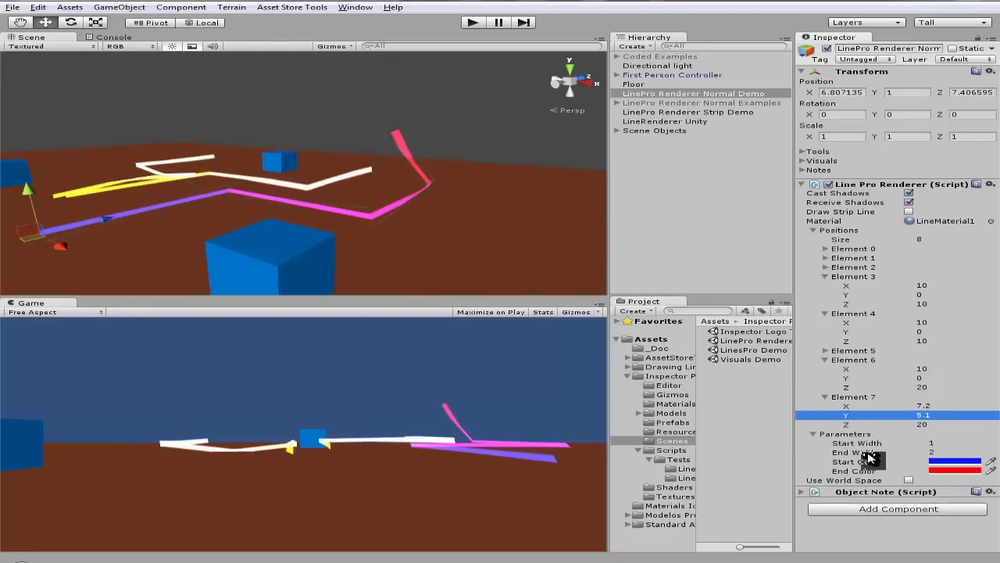
- Set the Normal Demo line's End Width to 1.41 and its End Color to orange
{"action": "mouse_move", "coordinate": [870, 457]}
{"action": "left_mouse_down"}
{"action": "mouse_move", "coordinate": [826, 464]}
{"action": "mouse_move", "coordinate": [876, 472]}
{"action": "left_mouse_up"}
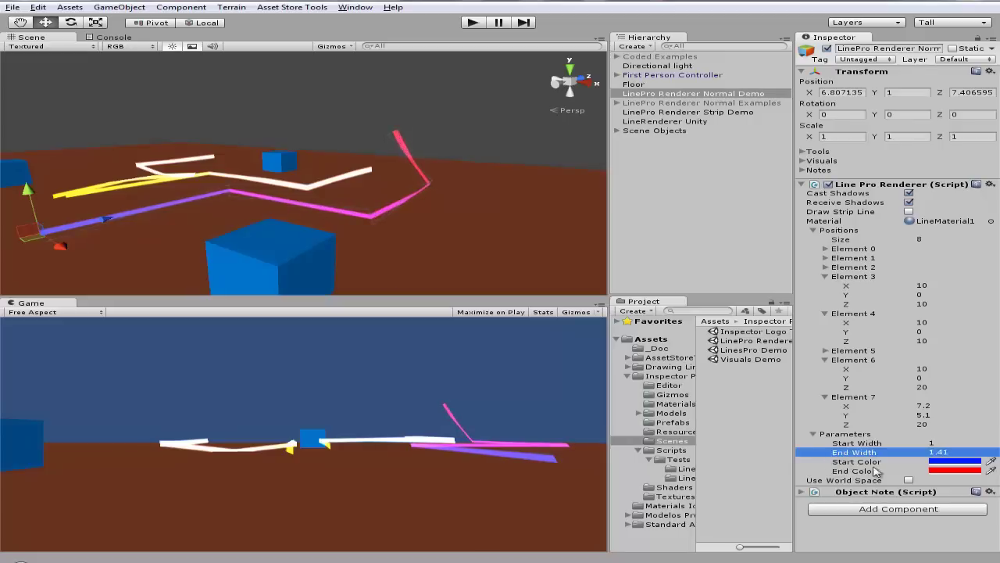
{"action": "left_click", "coordinate": [949, 471]}
{"action": "left_click", "coordinate": [740, 138]}
{"action": "mouse_move", "coordinate": [738, 137]}
{"action": "left_mouse_down"}
{"action": "mouse_move", "coordinate": [809, 139]}
{"action": "mouse_move", "coordinate": [720, 135]}
{"action": "left_mouse_up"}
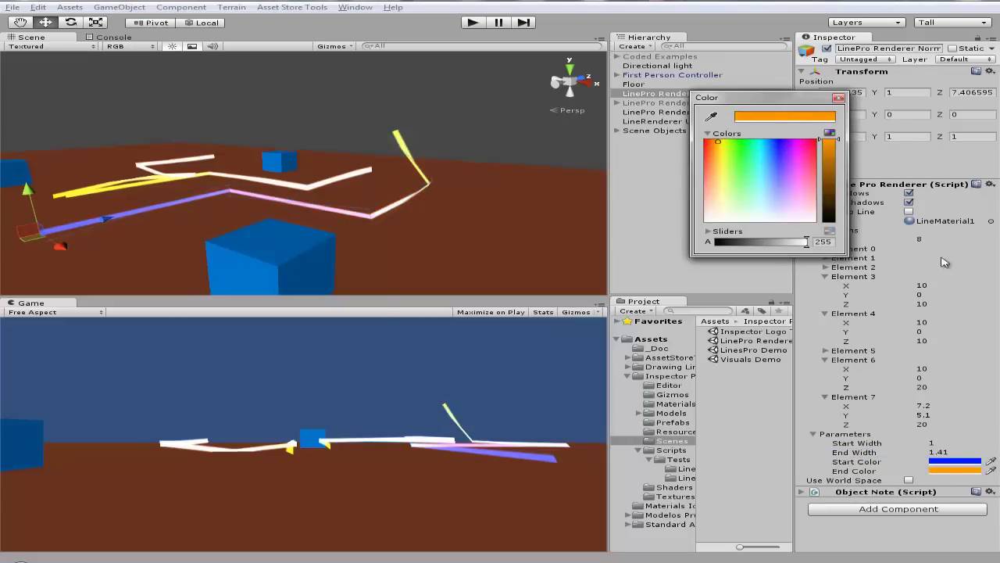
{"action": "left_click", "coordinate": [837, 99]}
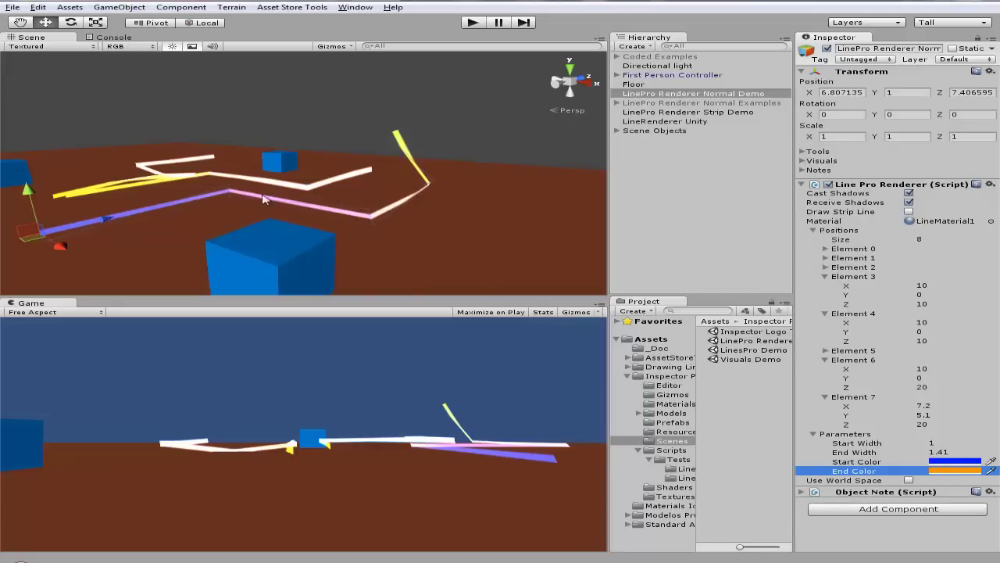
{"action": "left_click_drag", "start_coordinate": [263, 199], "coordinate": [406, 180], "text": "alt"}
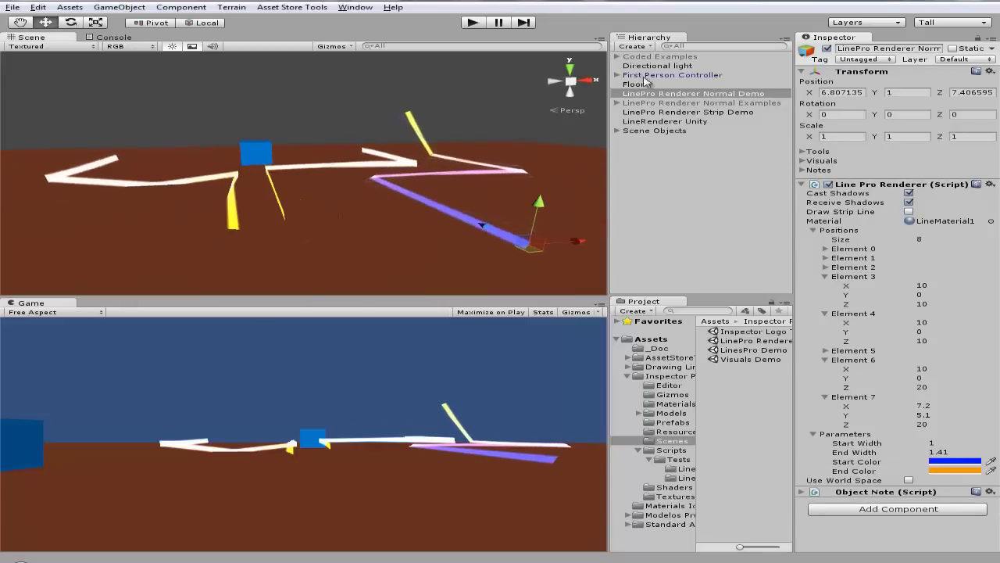
- Deactivate the LinePro Renderer Strip Demo, LineRenderer Unity and LinePro Renderer Normal Demo objects
{"action": "left_click", "coordinate": [680, 111]}
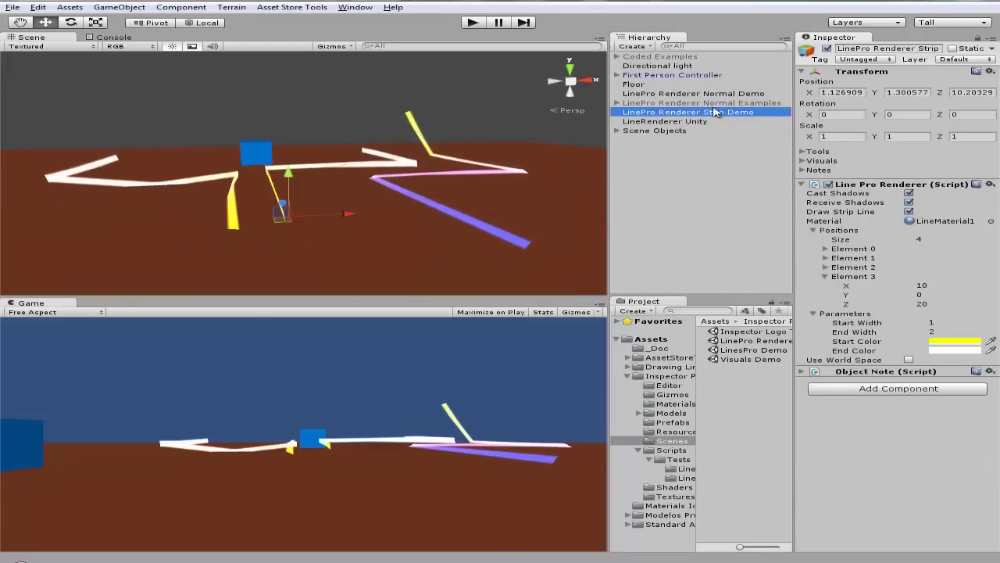
{"action": "left_click", "coordinate": [827, 49]}
{"action": "left_click", "coordinate": [695, 121]}
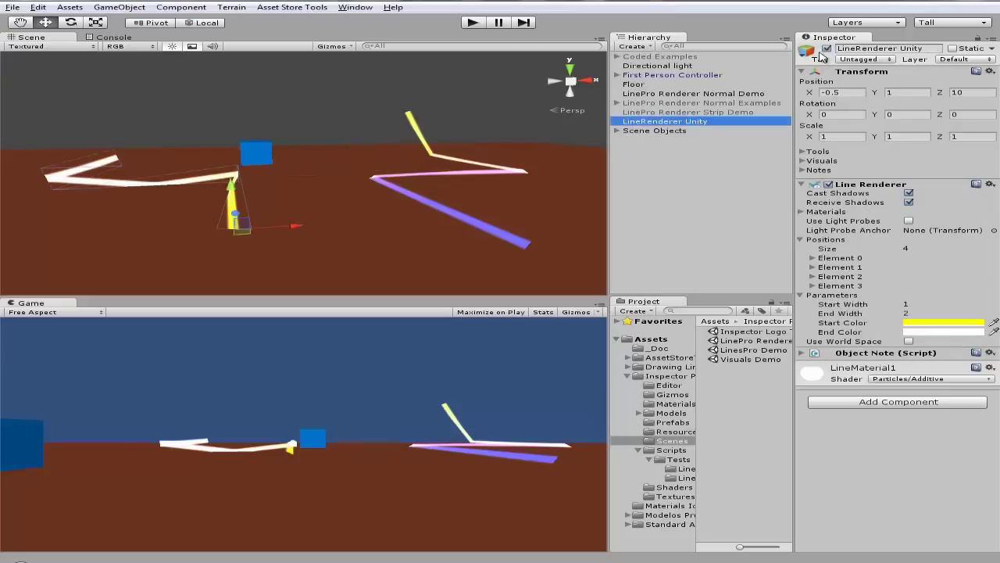
{"action": "left_click", "coordinate": [827, 48]}
{"action": "left_click", "coordinate": [690, 93]}
{"action": "left_click", "coordinate": [826, 49]}
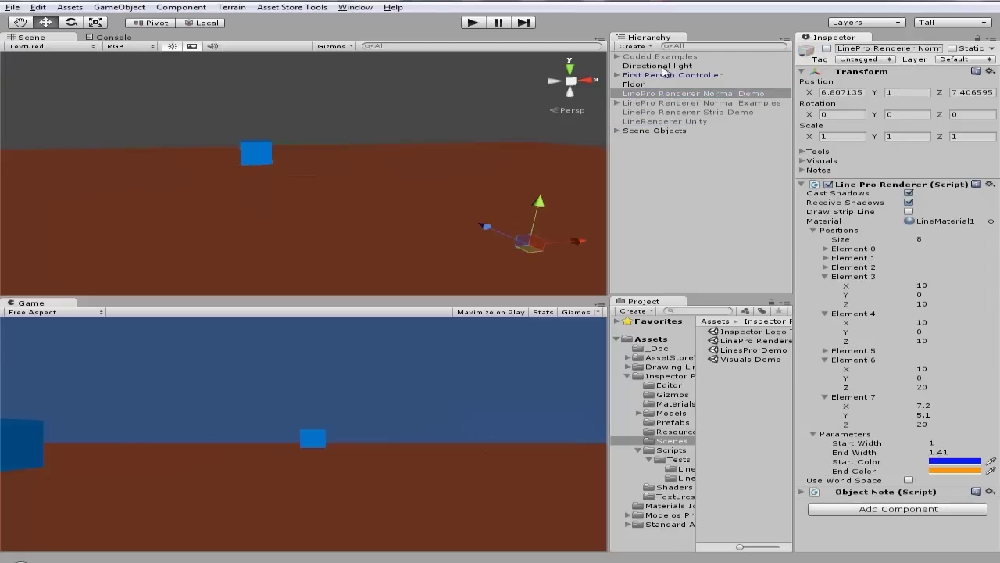
- Activate the LinePro Renderer Normal Examples group, expand it and frame LinePro Renderer Discont 1 in the Scene view
{"action": "left_click", "coordinate": [671, 104]}
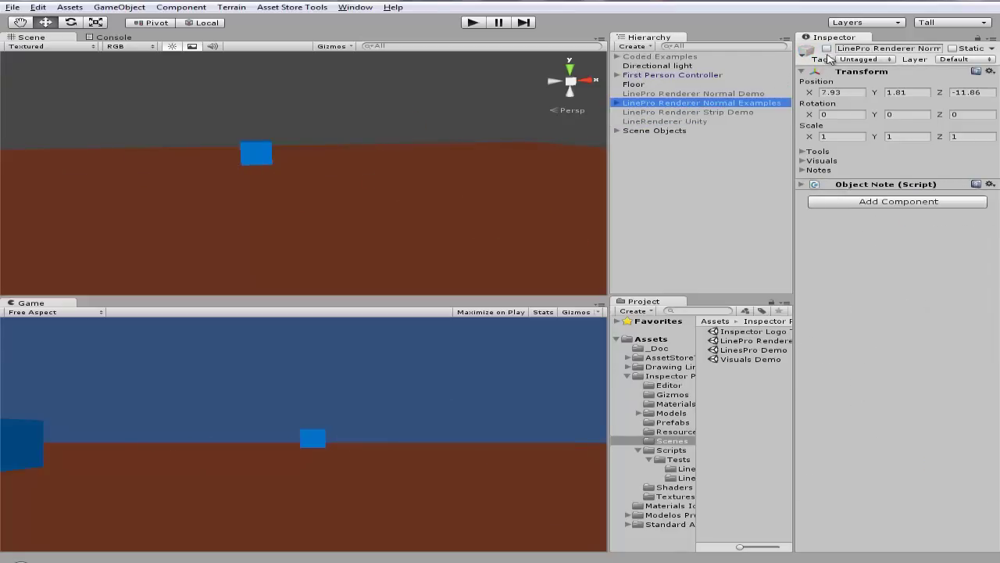
{"action": "left_click", "coordinate": [827, 48]}
{"action": "left_click", "coordinate": [618, 103]}
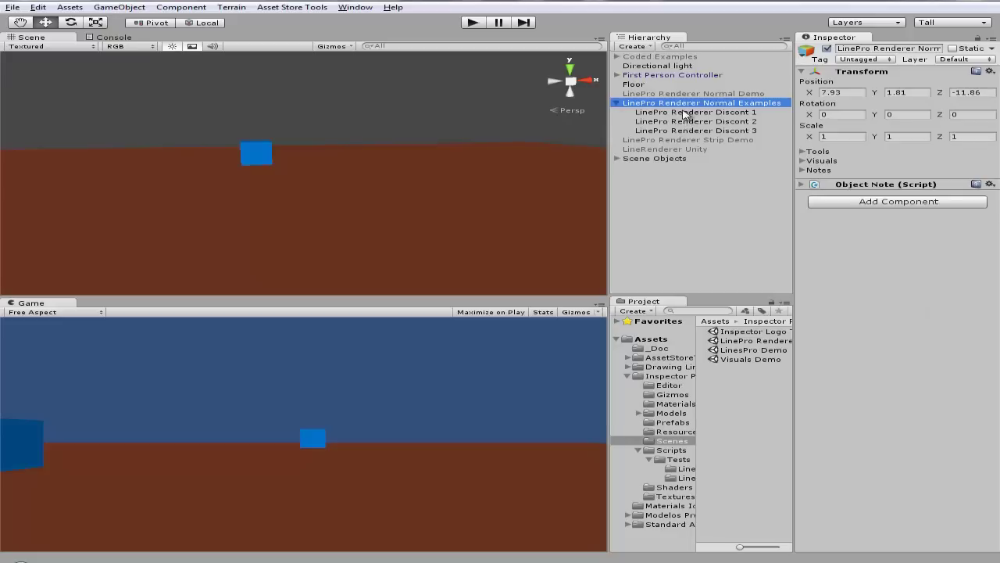
{"action": "double_click", "coordinate": [683, 115]}
{"action": "scroll", "coordinate": [357, 199], "scroll_direction": "down", "scroll_amount": 5}
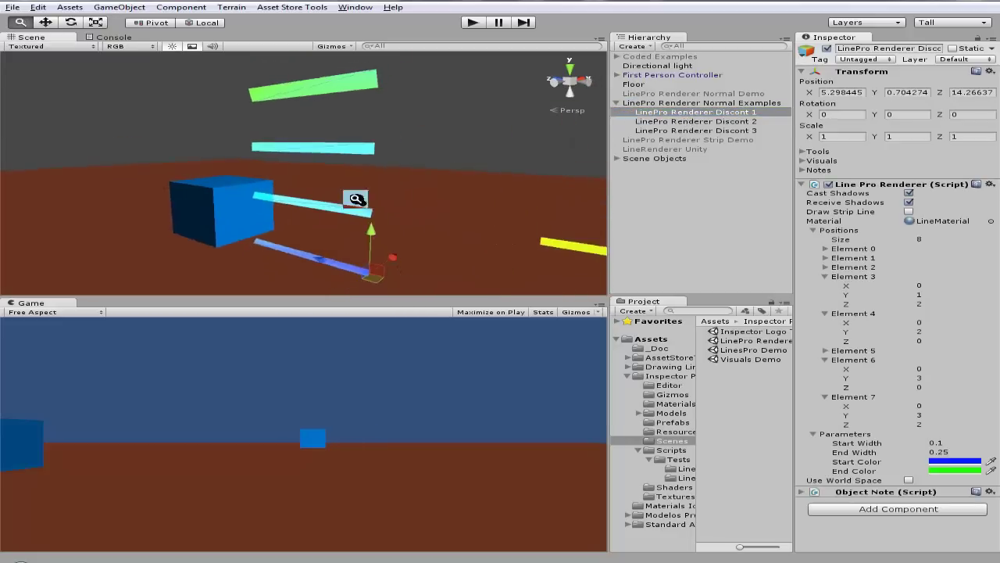
{"action": "left_click_drag", "start_coordinate": [356, 199], "coordinate": [436, 202], "text": "alt"}
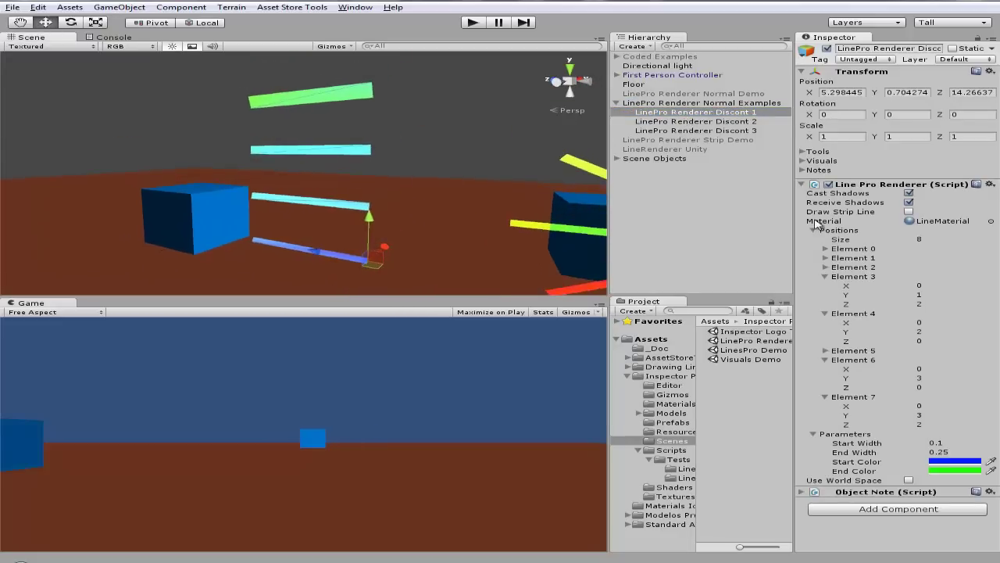
- Collapse the expanded position elements 3, 4, 6 and 7 of LinePro Renderer Discont 1
{"action": "left_click", "coordinate": [826, 277]}
{"action": "left_click", "coordinate": [825, 285]}
{"action": "left_click", "coordinate": [825, 304]}
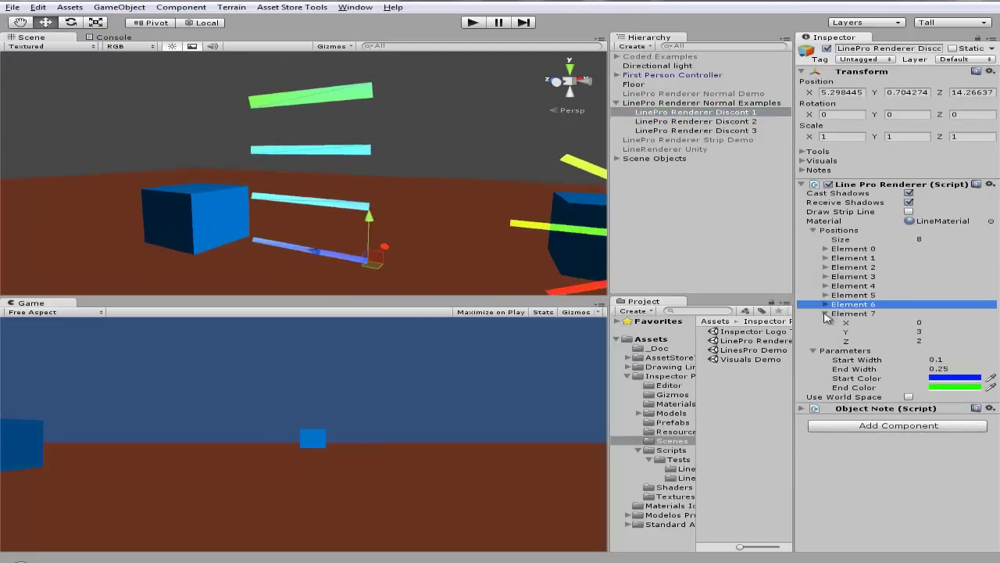
{"action": "left_click", "coordinate": [825, 313]}
{"action": "left_click_drag", "start_coordinate": [388, 178], "coordinate": [458, 165], "text": "alt"}
- Set Discont 1's End Width to 0.22, its End Color to pink and its Start Color to yellow-green
{"action": "left_click_drag", "start_coordinate": [885, 345], "coordinate": [859, 347]}
{"action": "left_click", "coordinate": [946, 360]}
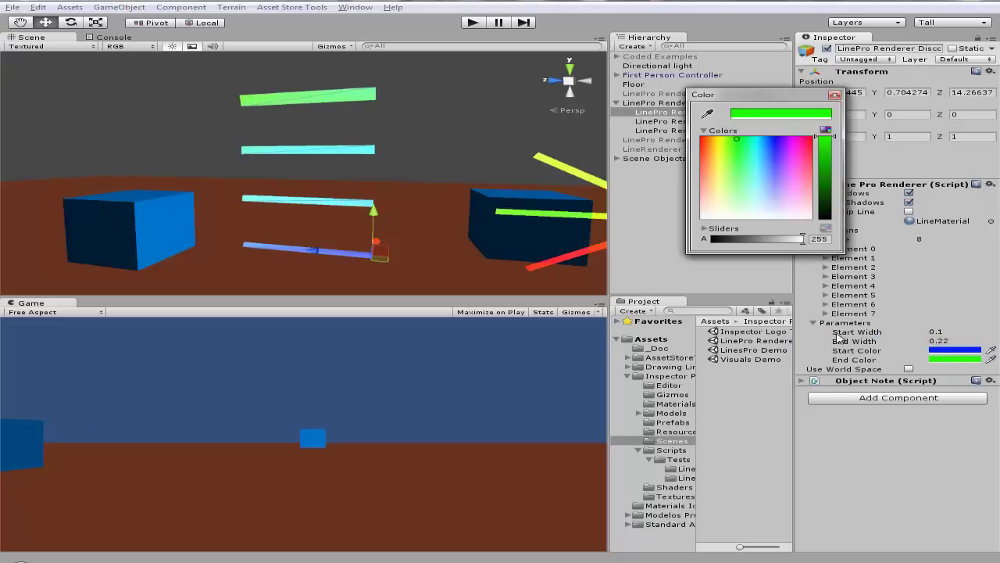
{"action": "left_click_drag", "start_coordinate": [718, 172], "coordinate": [725, 135]}
{"action": "left_click", "coordinate": [946, 352]}
{"action": "left_click", "coordinate": [831, 92]}
- Rotate LinePro Renderer Discont 1 about 21 degrees around the Y axis
{"action": "left_click_drag", "start_coordinate": [414, 198], "coordinate": [217, 119], "text": "alt"}
{"action": "key", "text": "e"}
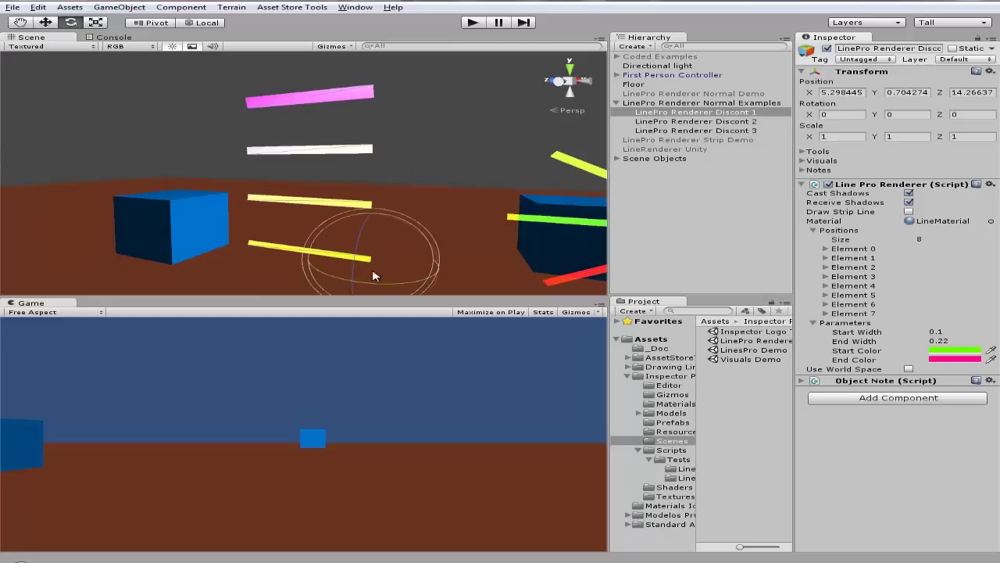
{"action": "left_click_drag", "start_coordinate": [373, 276], "coordinate": [336, 254]}
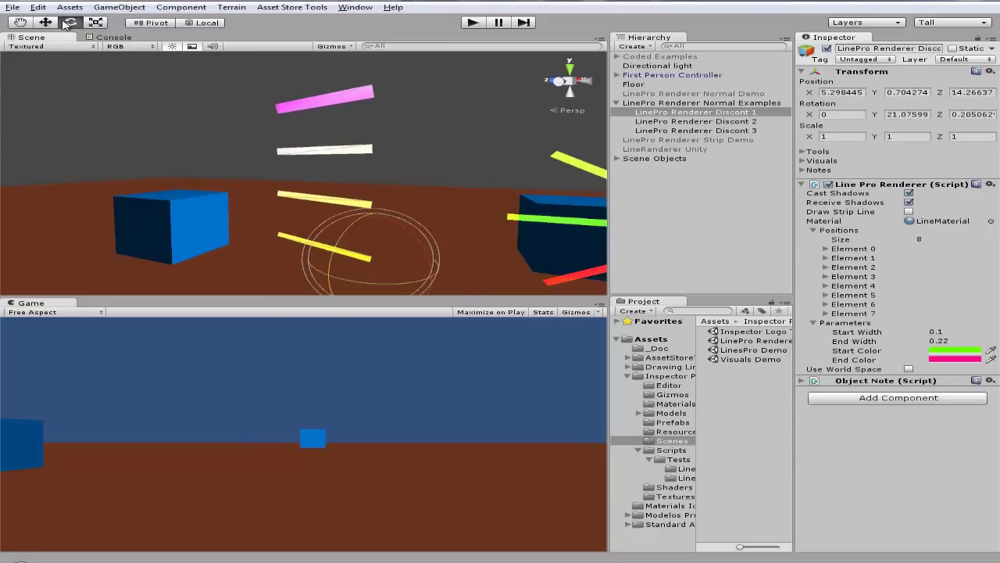
- Move Discont 1 to about X 5.10, Y 0.70, Z 14.07 and scale it uniformly to about 2.4
{"action": "left_click", "coordinate": [47, 24]}
{"action": "scroll", "coordinate": [301, 202], "scroll_direction": "down", "scroll_amount": 3}
{"action": "left_click_drag", "start_coordinate": [304, 220], "coordinate": [321, 235]}
{"action": "left_click_drag", "start_coordinate": [392, 228], "coordinate": [469, 242]}
{"action": "left_click", "coordinate": [95, 23]}
- Try changing the Y position of Discont 1's Element 0 and undo the change
{"action": "left_click", "coordinate": [826, 248]}
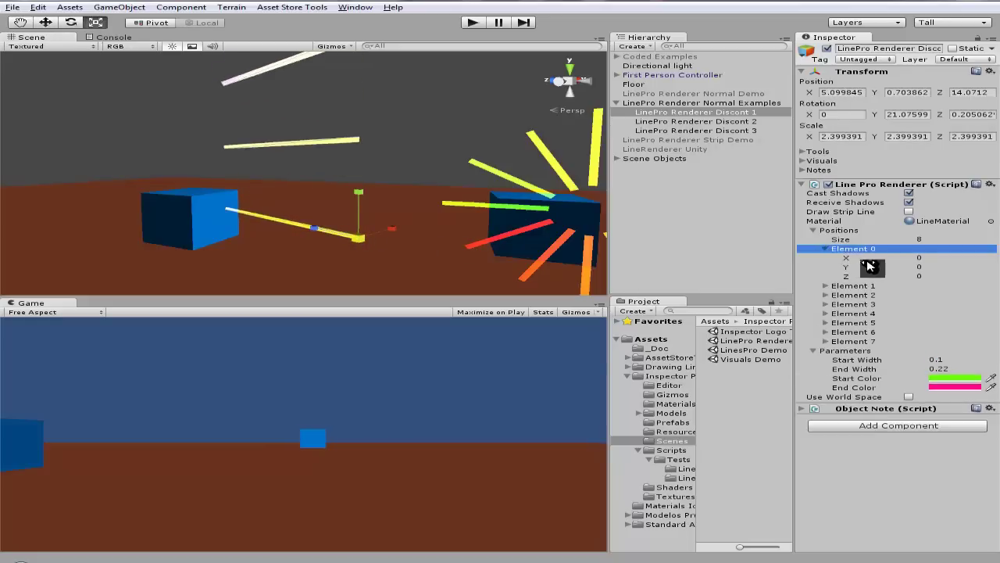
{"action": "left_click_drag", "start_coordinate": [863, 261], "coordinate": [840, 267]}
{"action": "key", "text": "ctrl+z"}
{"action": "key", "text": "ctrl+z"}
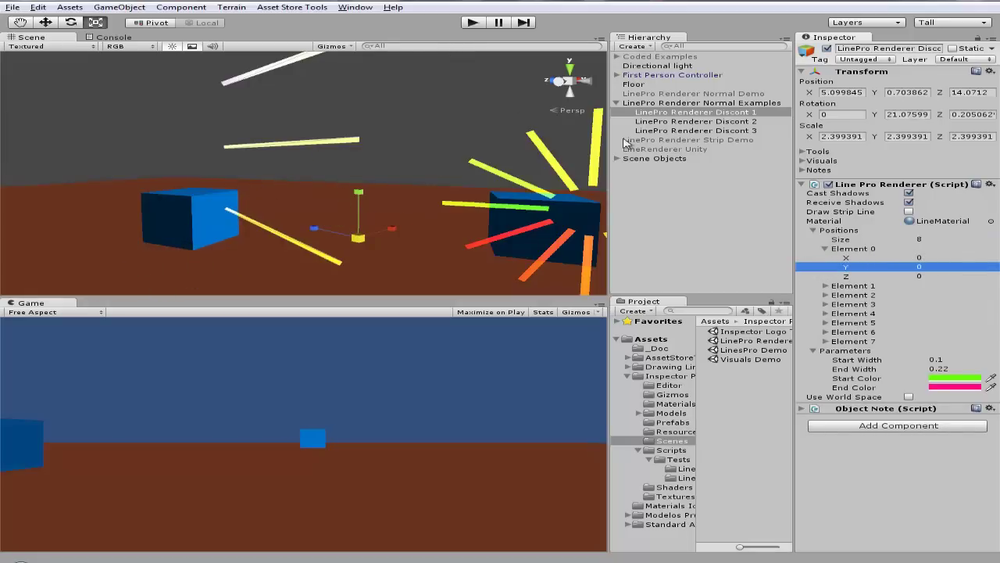
- Undo the scaling and the last move of LinePro Renderer Discont 1
{"action": "left_click", "coordinate": [673, 112]}
{"action": "left_click", "coordinate": [678, 119]}
{"action": "left_click", "coordinate": [677, 114]}
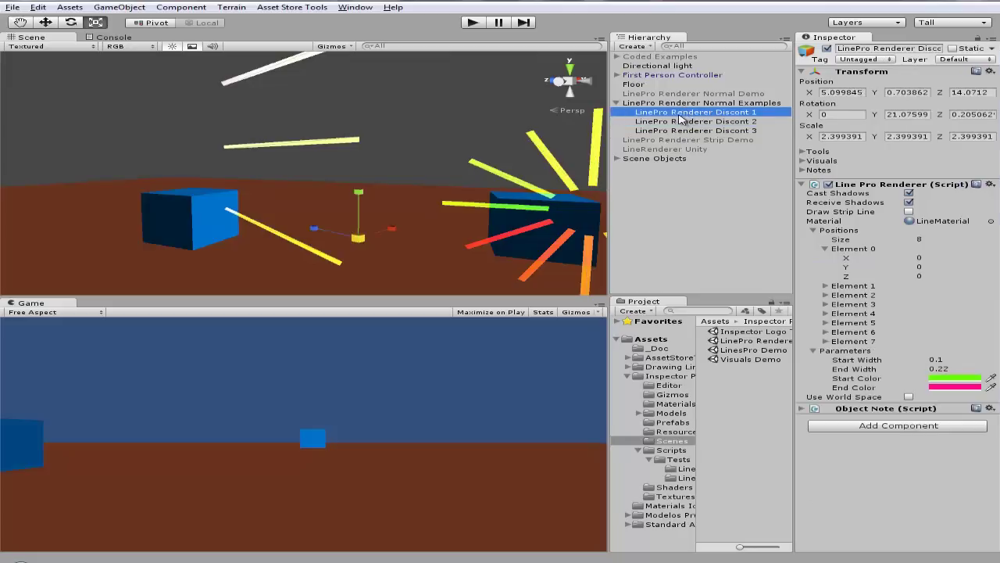
{"action": "left_click", "coordinate": [670, 120]}
{"action": "left_click", "coordinate": [671, 115]}
{"action": "key", "text": "ctrl+z"}
{"action": "key", "text": "ctrl+z"}
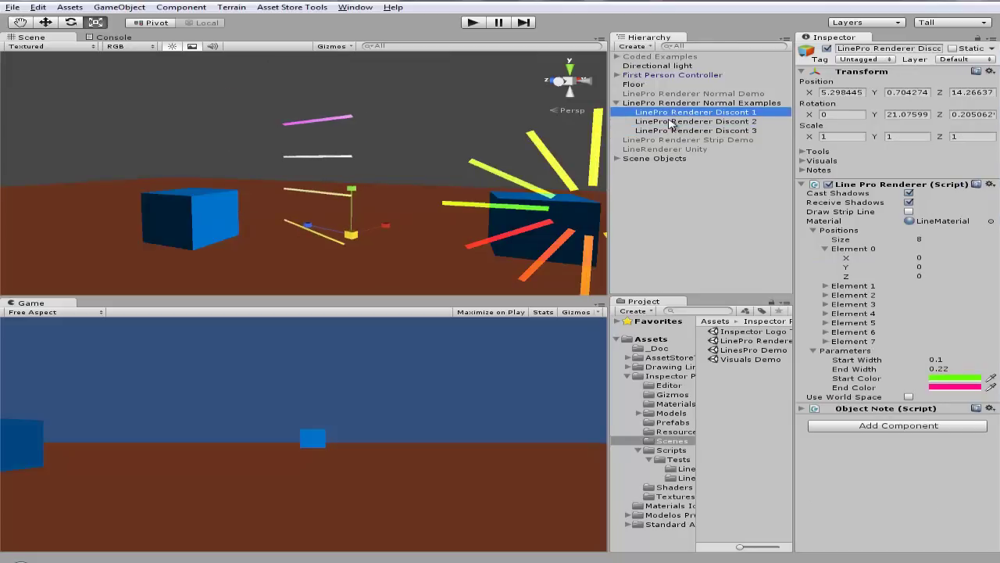
- Set the X position of Discont 1's Element 0 to 0
{"action": "left_click", "coordinate": [928, 257]}
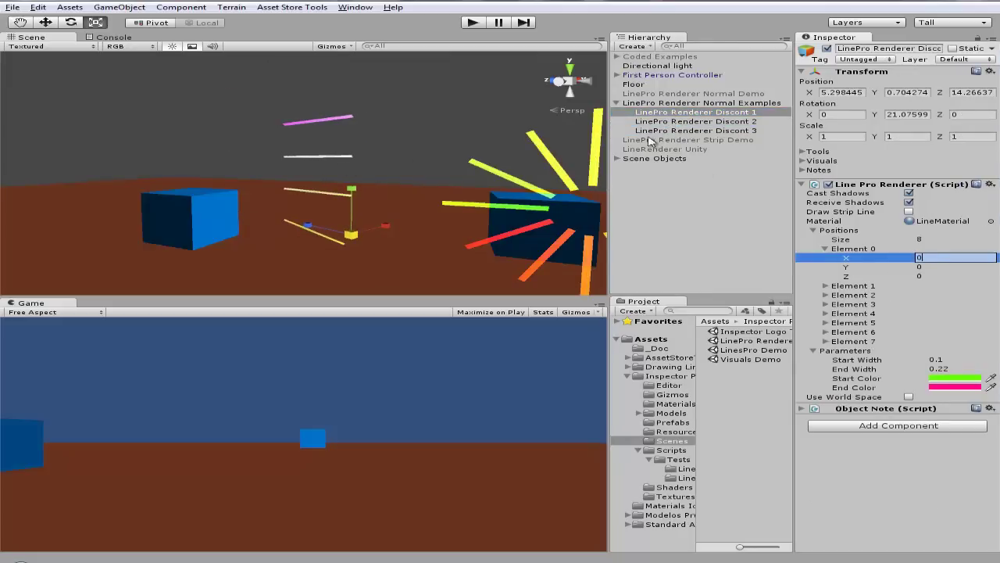
{"action": "left_click", "coordinate": [669, 122]}
{"action": "left_click", "coordinate": [668, 114]}
{"action": "left_click_drag", "start_coordinate": [849, 258], "coordinate": [854, 262]}
{"action": "left_click", "coordinate": [965, 257]}
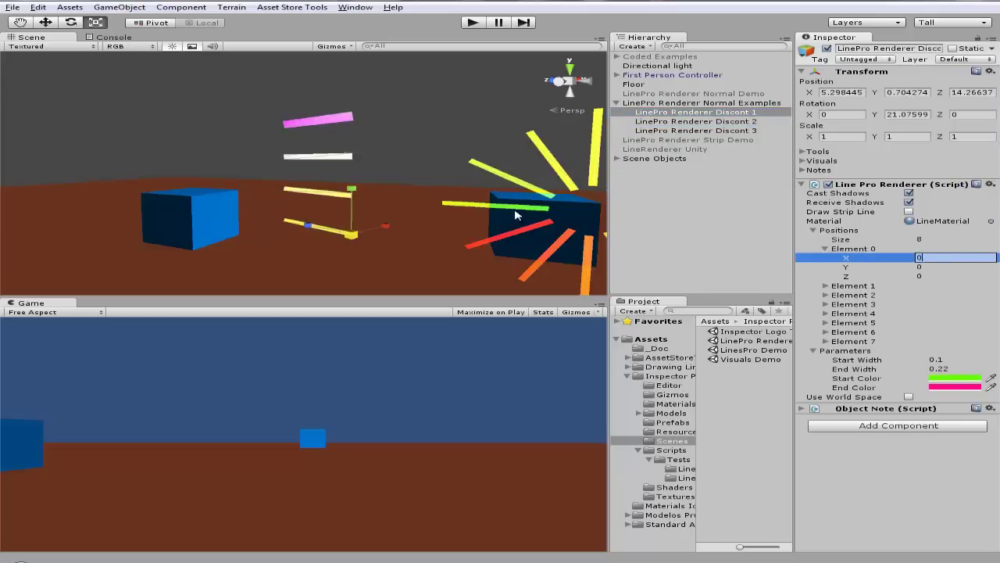
{"action": "key", "text": "Tab"}
- Select LinePro Renderer Discont 2 and collapse its Positions and Parameters in the Line Pro Renderer component
{"action": "left_click_drag", "start_coordinate": [394, 190], "coordinate": [455, 189], "text": "alt"}
{"action": "left_click", "coordinate": [49, 24]}
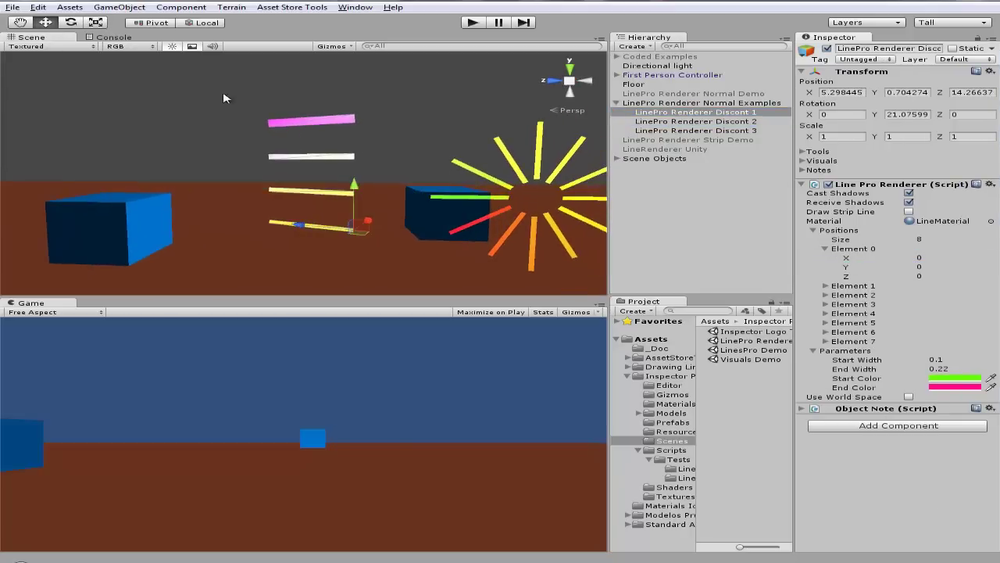
{"action": "middle_click_drag", "start_coordinate": [484, 126], "coordinate": [369, 130]}
{"action": "left_click", "coordinate": [707, 131]}
{"action": "left_click", "coordinate": [690, 125]}
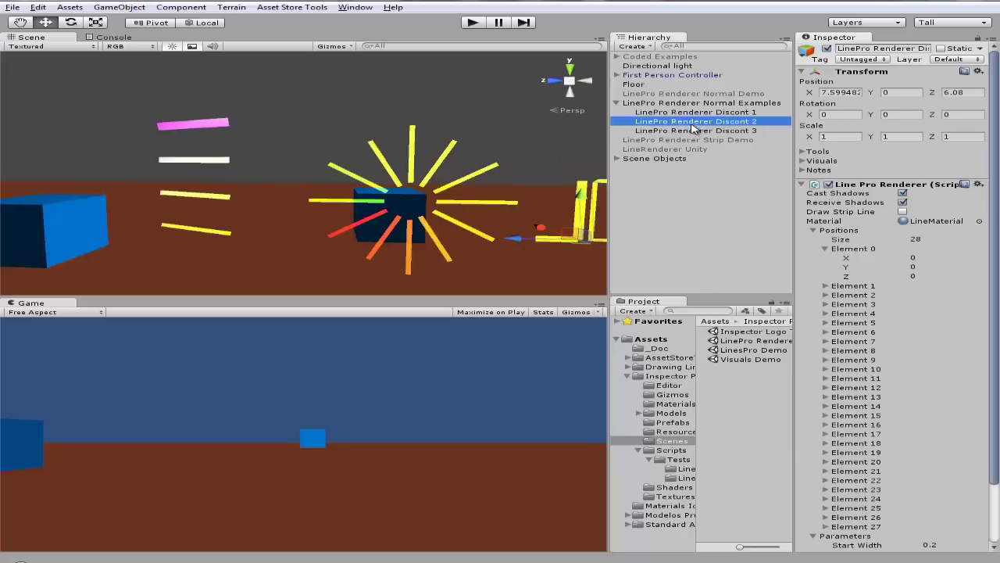
{"action": "scroll", "coordinate": [500, 201], "scroll_direction": "up", "scroll_amount": 3}
{"action": "left_click_drag", "start_coordinate": [513, 196], "coordinate": [357, 172], "text": "alt"}
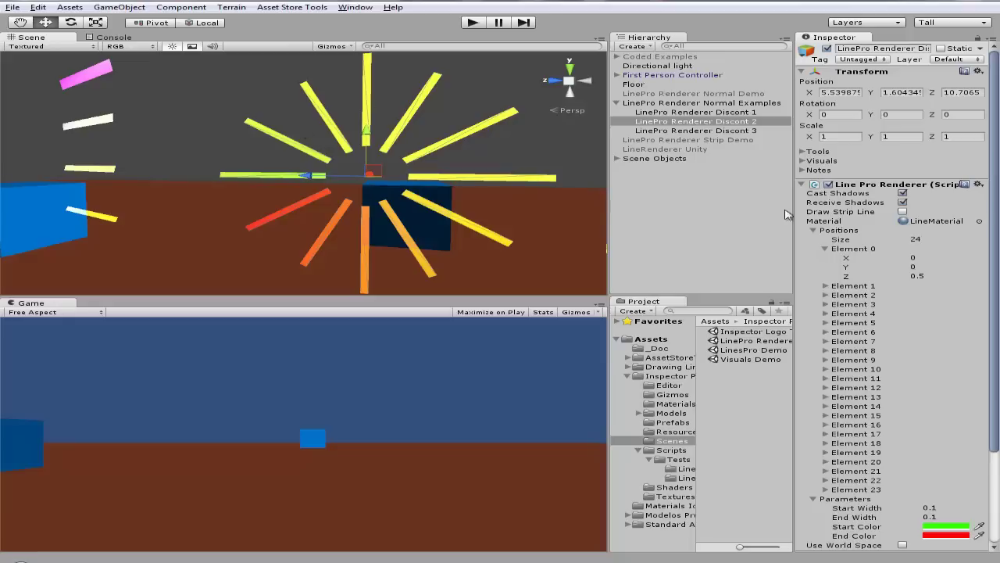
{"action": "left_click", "coordinate": [815, 232]}
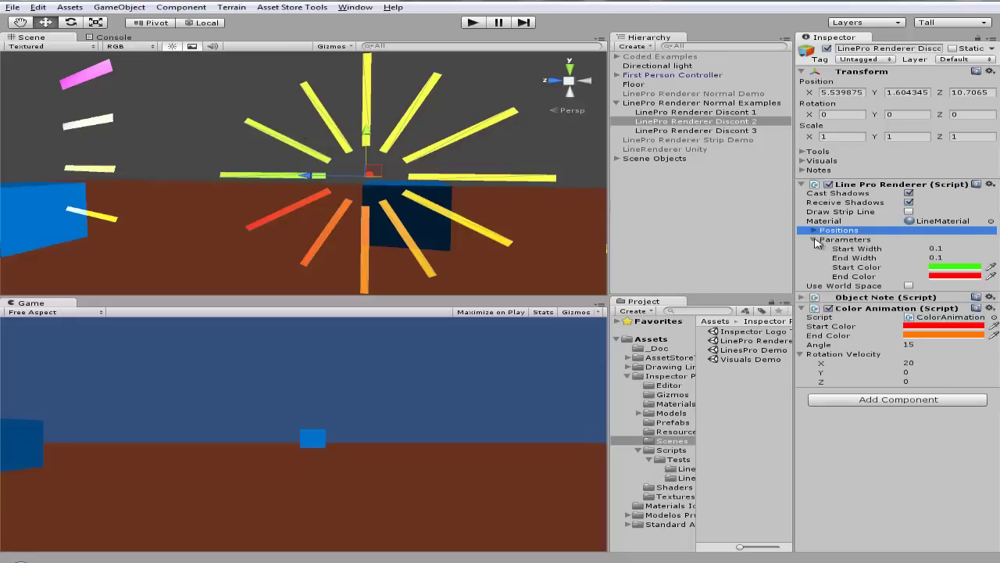
{"action": "left_click", "coordinate": [814, 240]}
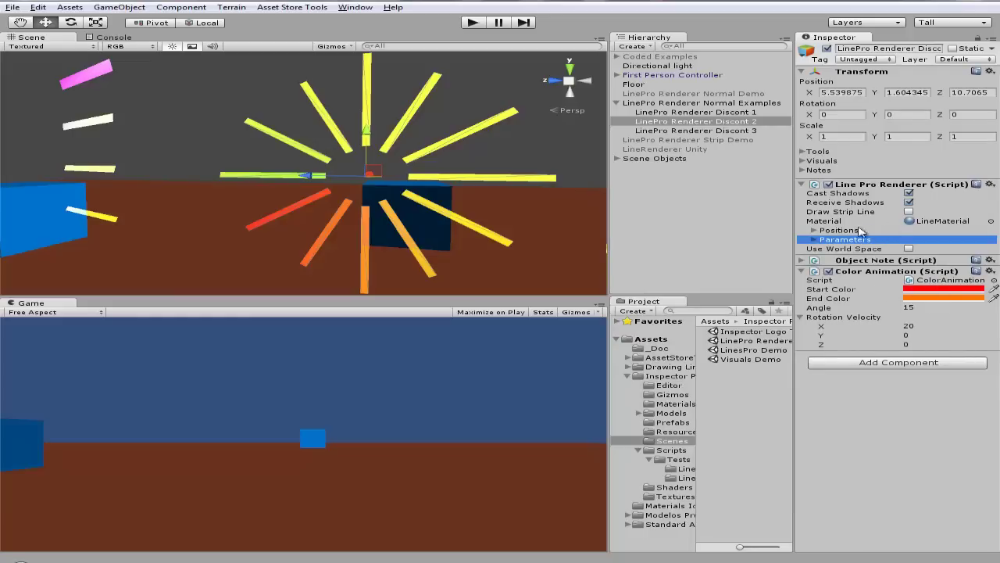
- Run the scene, walk around the Discont 2 color and rotation animation in the game, and stop playback
{"action": "left_click", "coordinate": [472, 22]}
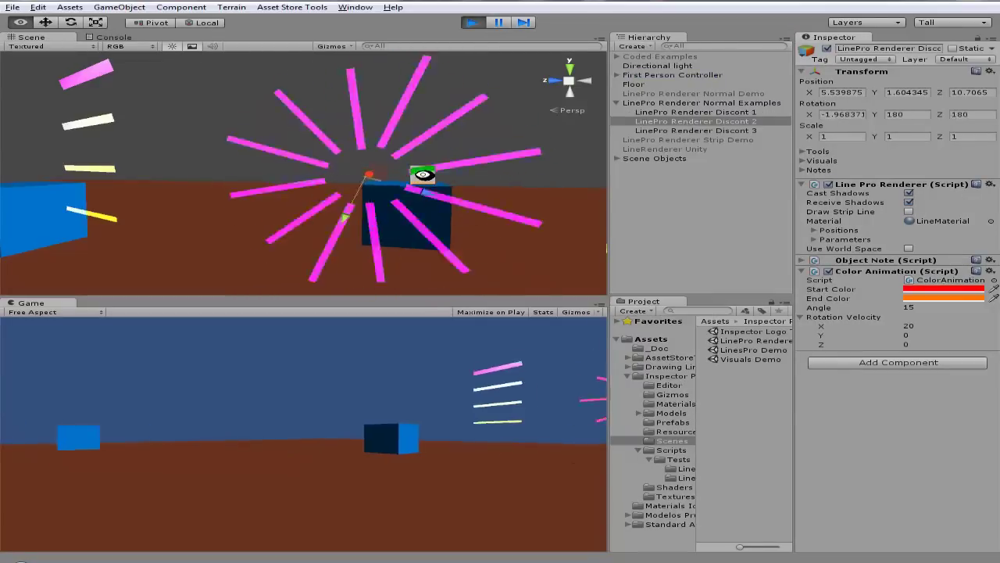
{"action": "left_click_drag", "start_coordinate": [420, 176], "coordinate": [352, 187], "text": "alt"}
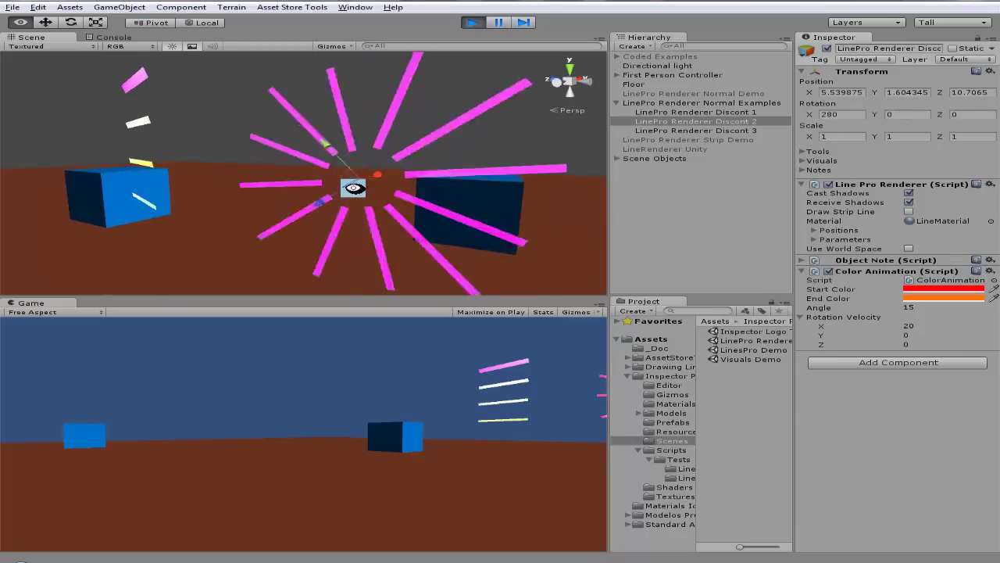
{"action": "key", "text": "w"}
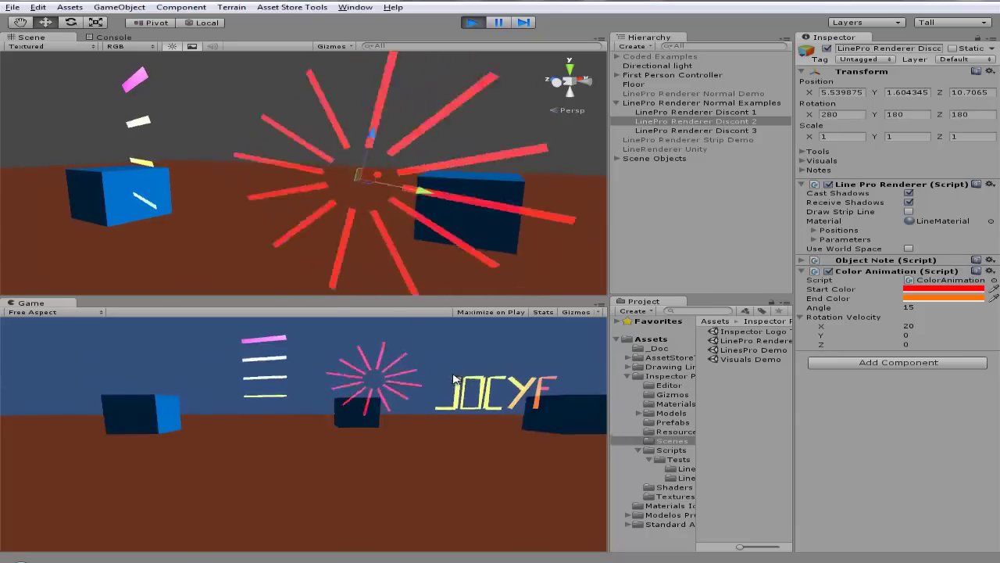
{"action": "key", "text": "w"}
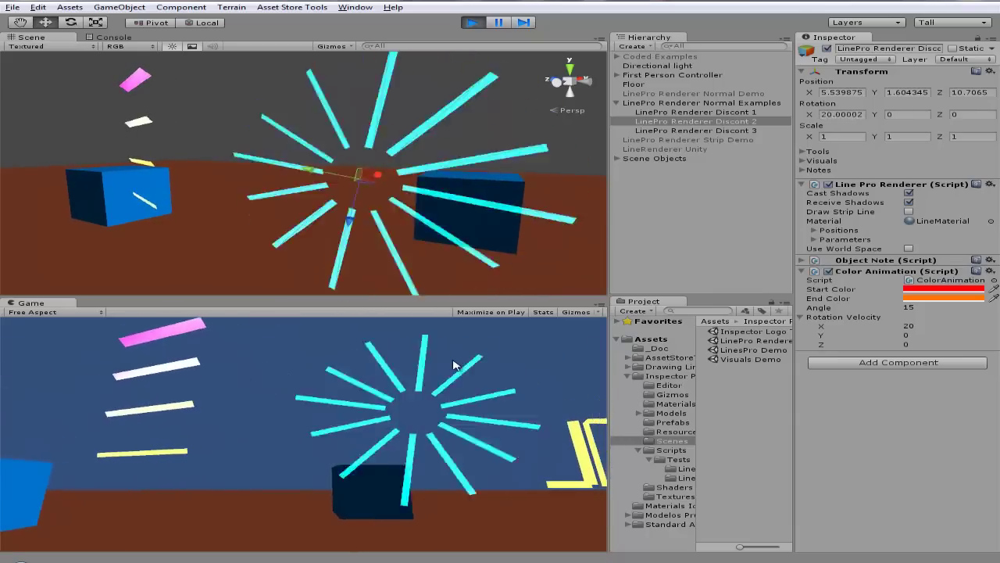
{"action": "key", "text": "d"}
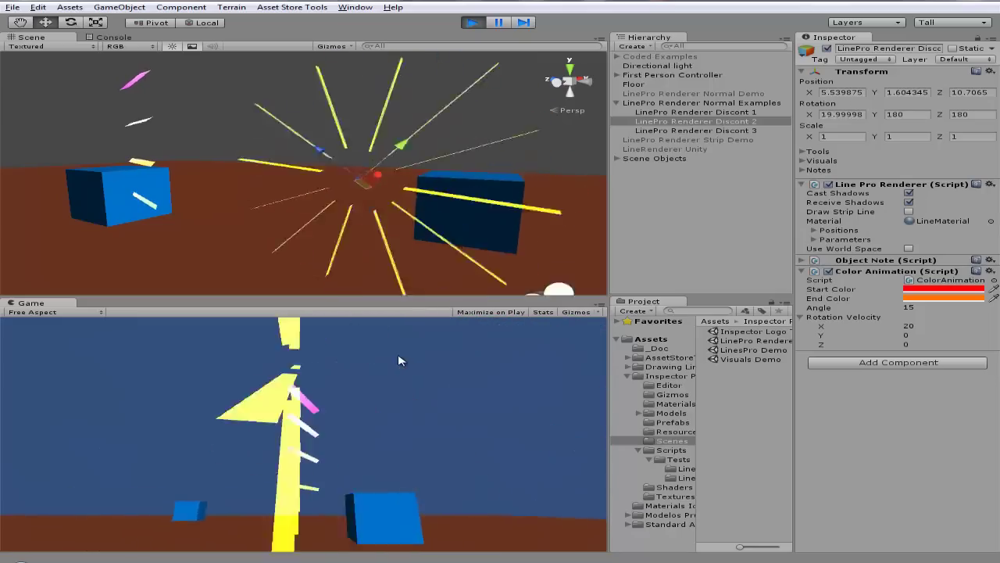
{"action": "key", "text": "a"}
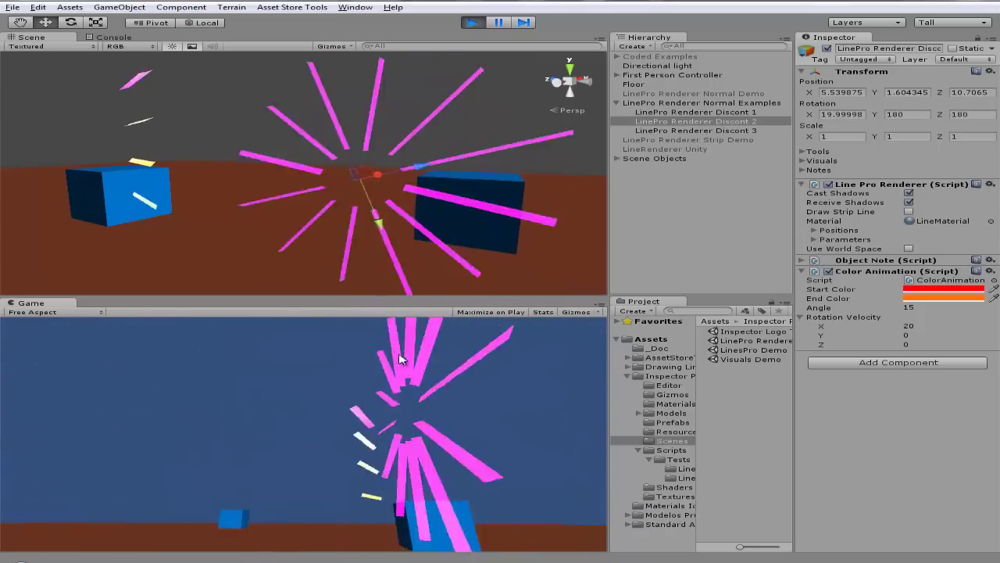
{"action": "key", "text": "d"}
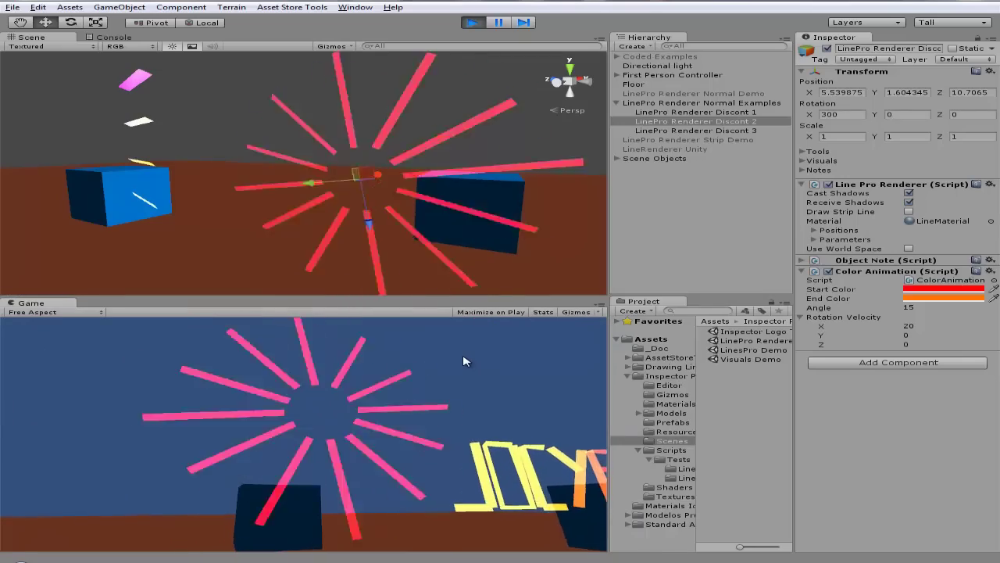
{"action": "key", "text": "ctrl+p"}
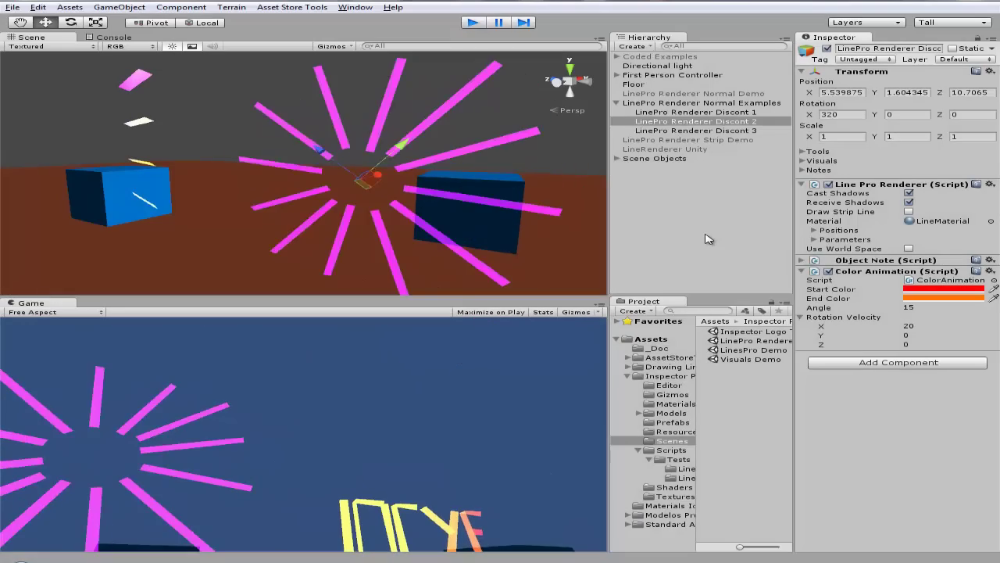
- Select LinePro Renderer Discont 3 and expand its Positions to examine the line elements
{"action": "scroll", "coordinate": [480, 185], "scroll_direction": "down", "scroll_amount": 7}
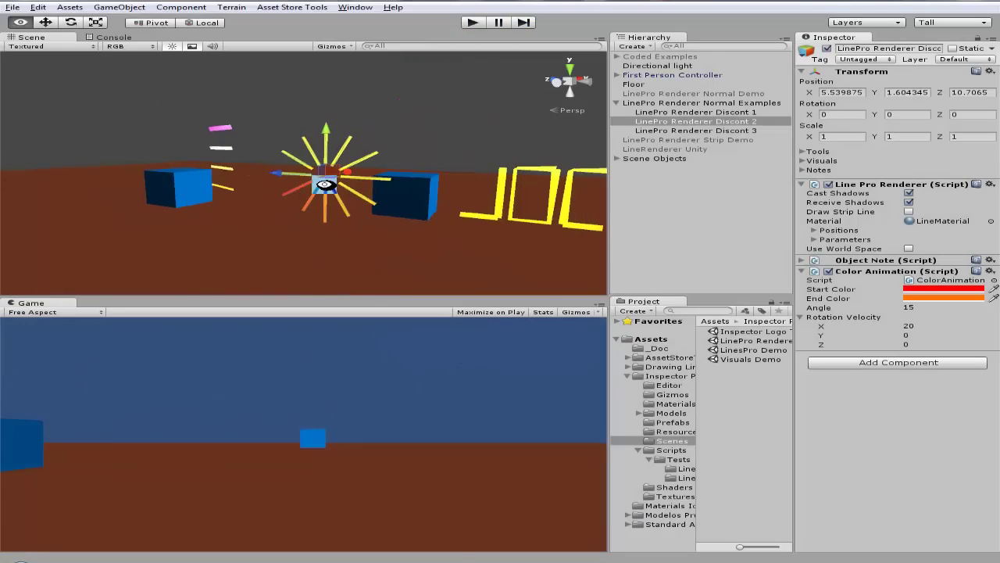
{"action": "left_click_drag", "start_coordinate": [295, 177], "coordinate": [547, 209], "text": "alt"}
{"action": "left_click", "coordinate": [676, 131]}
{"action": "mouse_move", "coordinate": [446, 208]}
{"action": "left_mouse_down", "text": "alt"}
{"action": "mouse_move", "coordinate": [462, 206]}
{"action": "mouse_move", "coordinate": [368, 214]}
{"action": "mouse_move", "coordinate": [446, 218]}
{"action": "mouse_move", "coordinate": [396, 196]}
{"action": "mouse_move", "coordinate": [473, 211]}
{"action": "mouse_move", "coordinate": [476, 194]}
{"action": "mouse_move", "coordinate": [461, 205]}
{"action": "left_mouse_up", "text": "alt"}
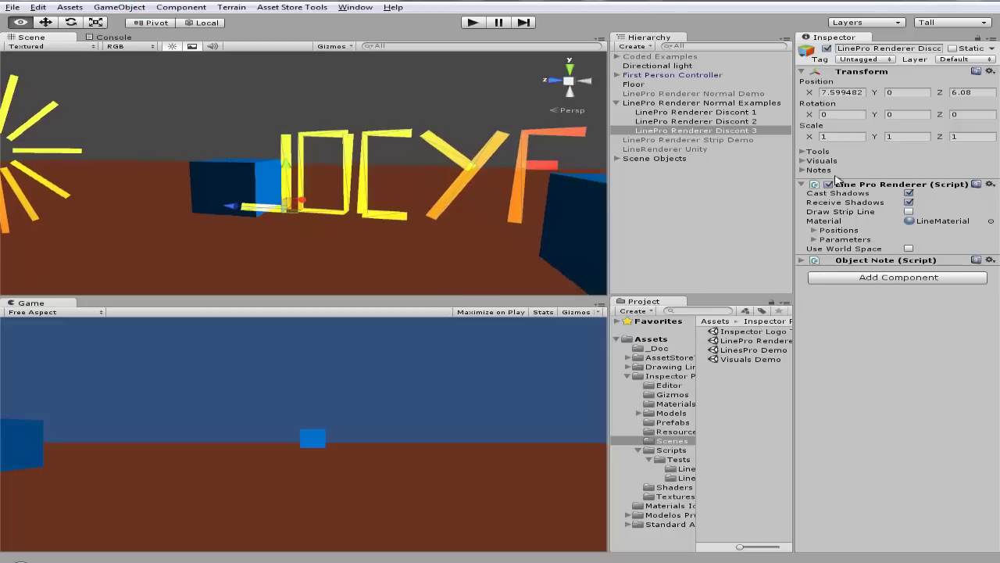
{"action": "left_click", "coordinate": [813, 231]}
{"action": "left_click", "coordinate": [812, 231]}
{"action": "left_click", "coordinate": [828, 249]}
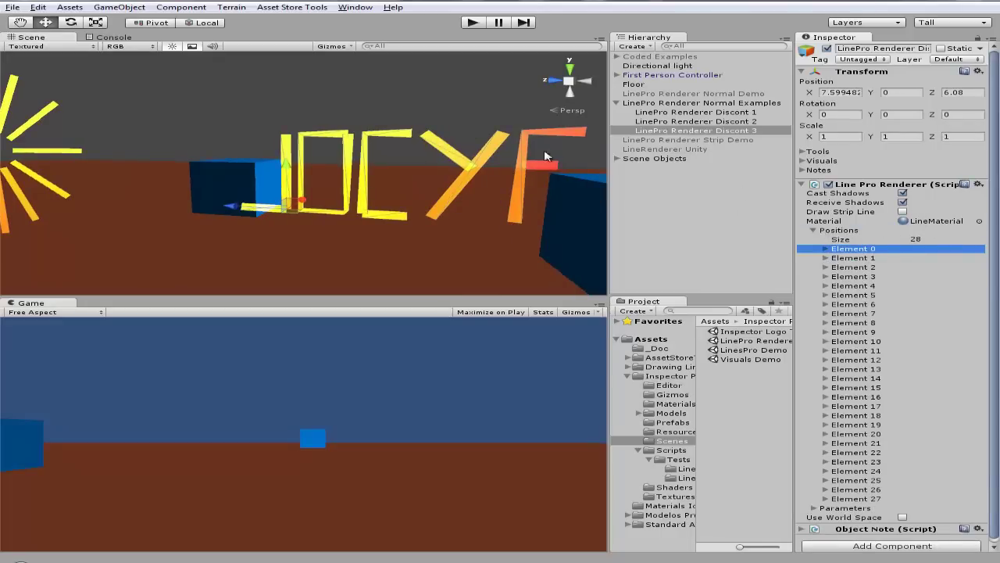
- Try Draw Strip Line on LinePro Renderer Discont 2 and switch it back off
{"action": "left_click_drag", "start_coordinate": [302, 180], "coordinate": [515, 195], "text": "alt"}
{"action": "left_click", "coordinate": [691, 121]}
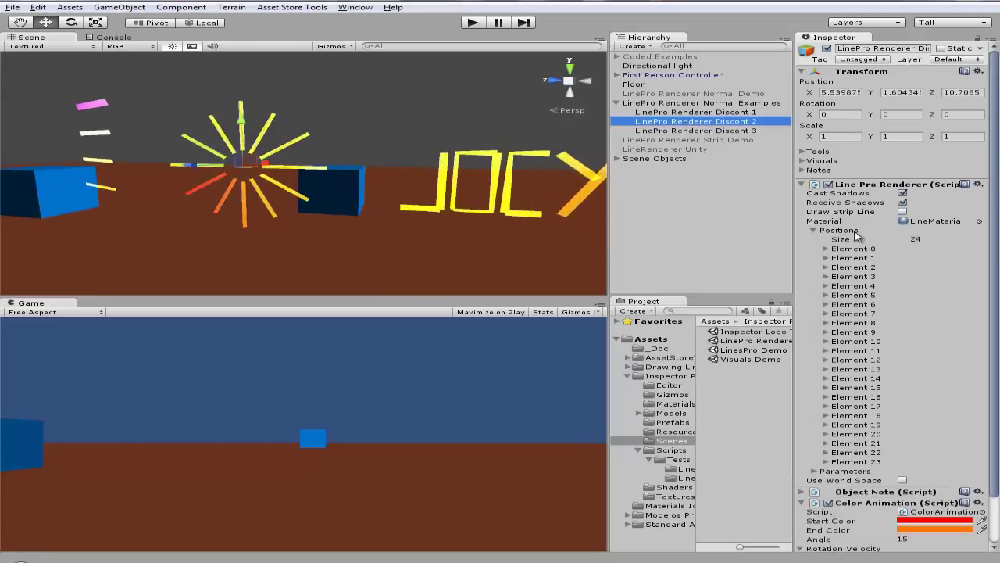
{"action": "left_click", "coordinate": [903, 212]}
{"action": "left_click_drag", "start_coordinate": [291, 182], "coordinate": [345, 165], "text": "alt"}
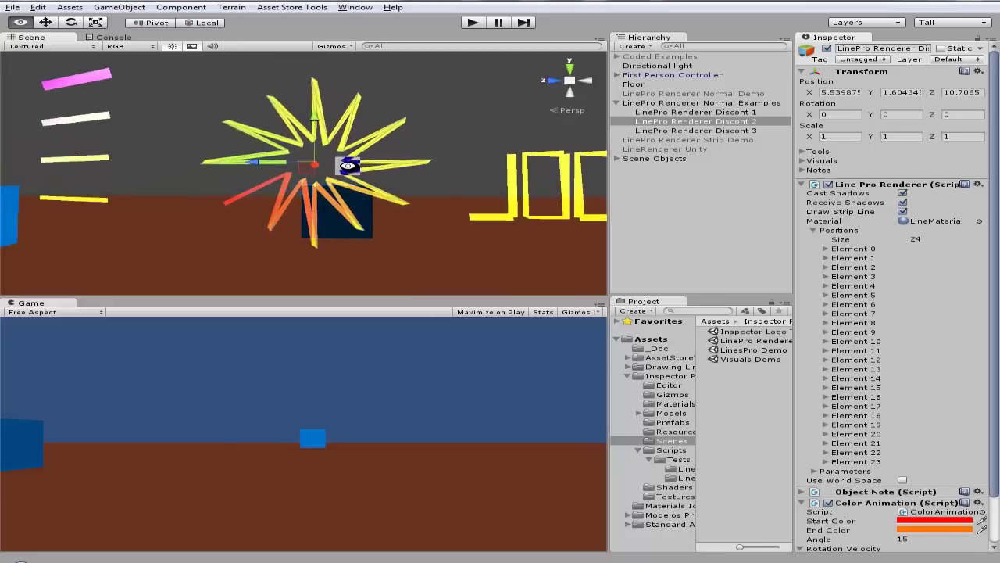
{"action": "left_click", "coordinate": [903, 212]}
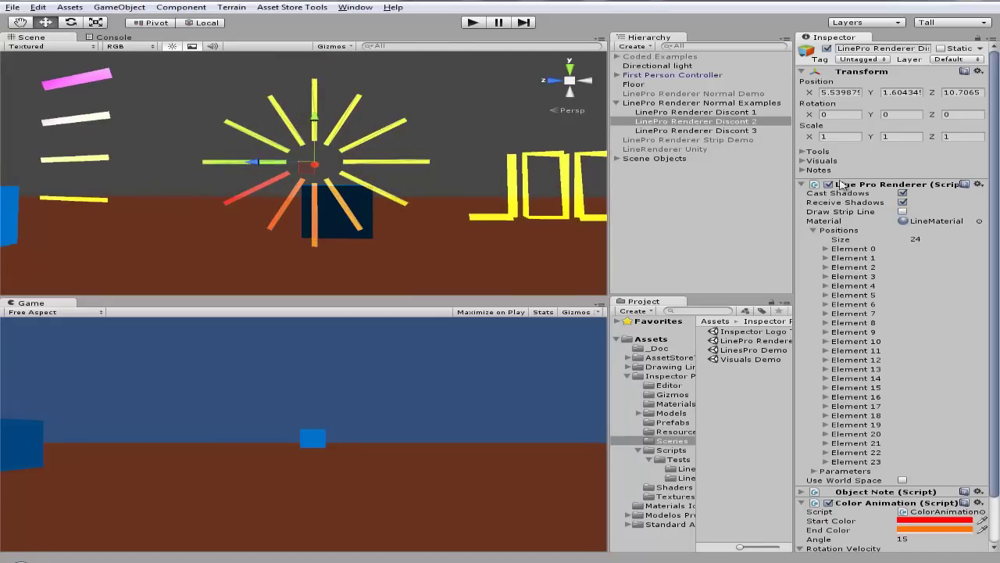
{"action": "left_click", "coordinate": [903, 212]}
{"action": "left_click", "coordinate": [903, 212]}
- Try Draw Strip Line on LinePro Renderer Discont 1 and switch it back off
{"action": "middle_click_drag", "start_coordinate": [301, 164], "coordinate": [557, 127]}
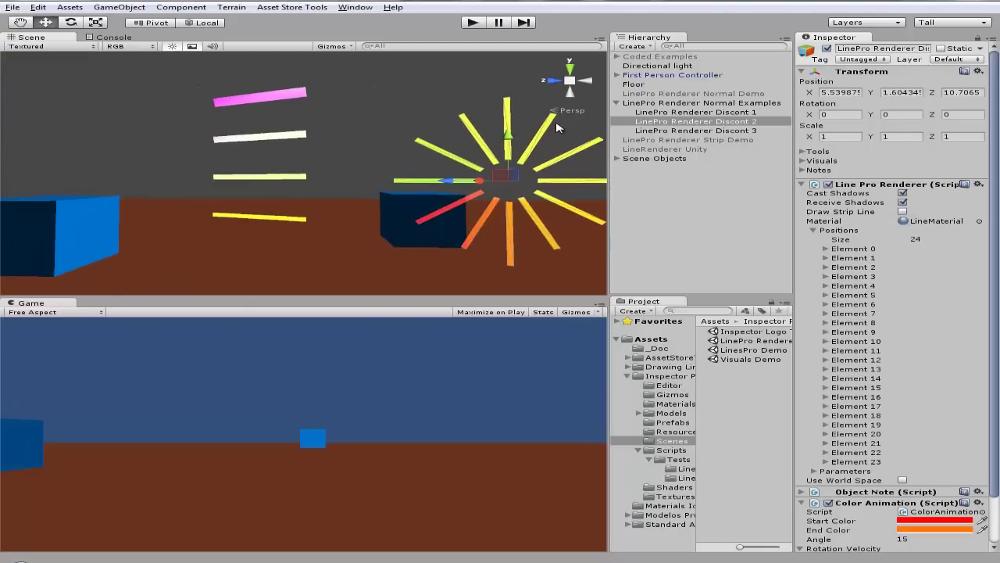
{"action": "left_click", "coordinate": [690, 113]}
{"action": "left_click", "coordinate": [909, 211]}
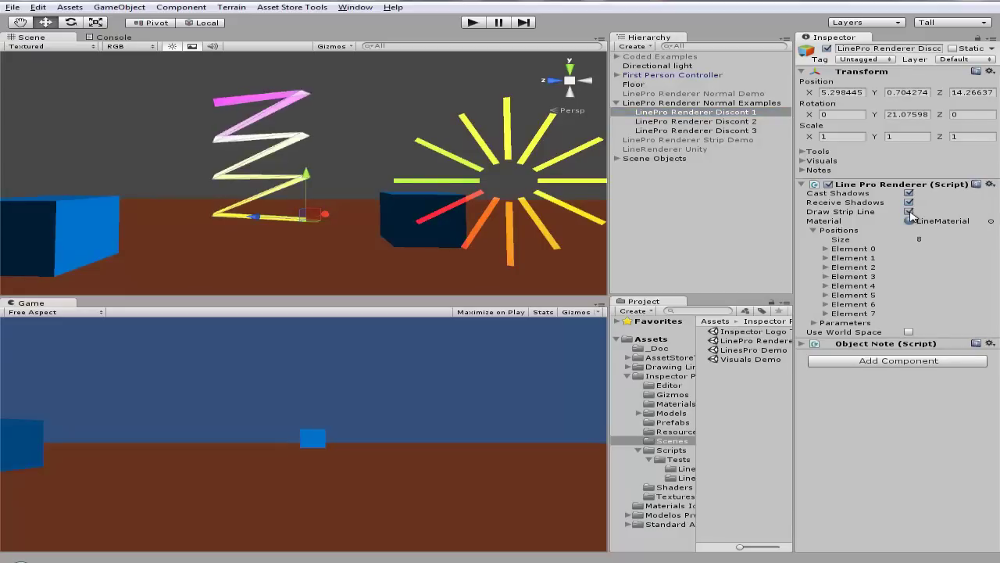
{"action": "left_click", "coordinate": [909, 212]}
- Try Draw Strip Line on LinePro Renderer Discont 3, switch it back off and collapse its Positions
{"action": "middle_click_drag", "start_coordinate": [446, 105], "coordinate": [125, 107]}
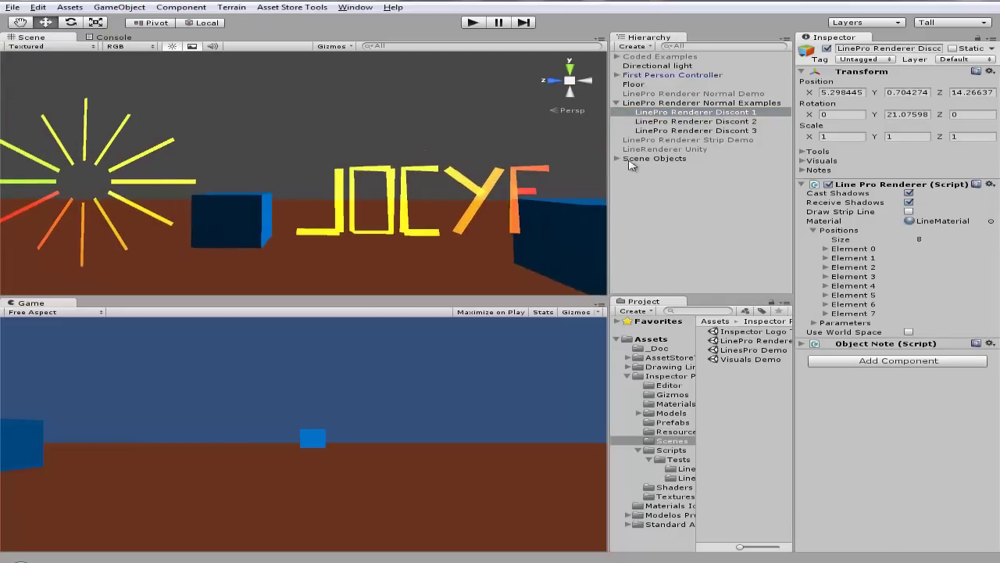
{"action": "left_click", "coordinate": [678, 130]}
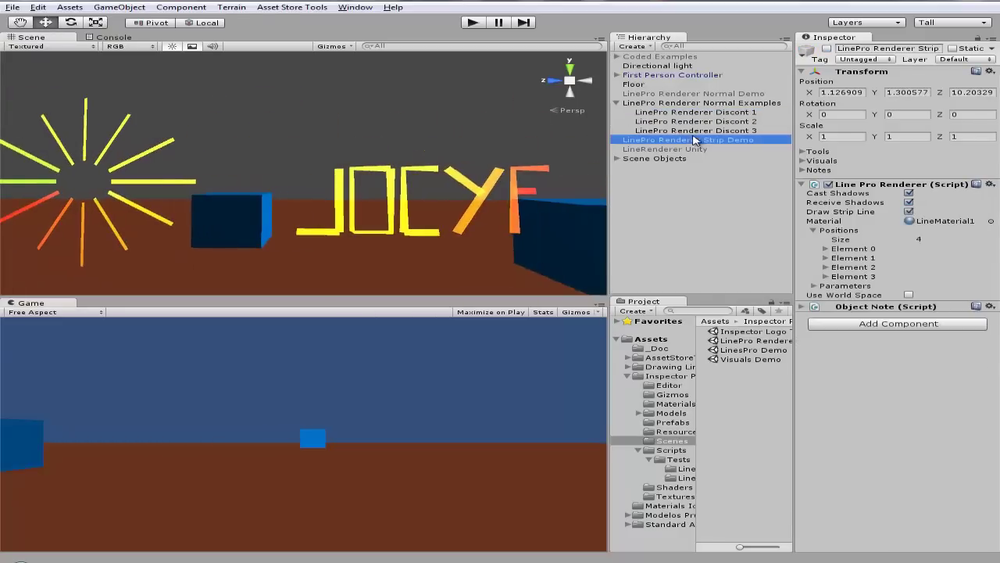
{"action": "left_click", "coordinate": [904, 212]}
{"action": "left_click", "coordinate": [904, 212]}
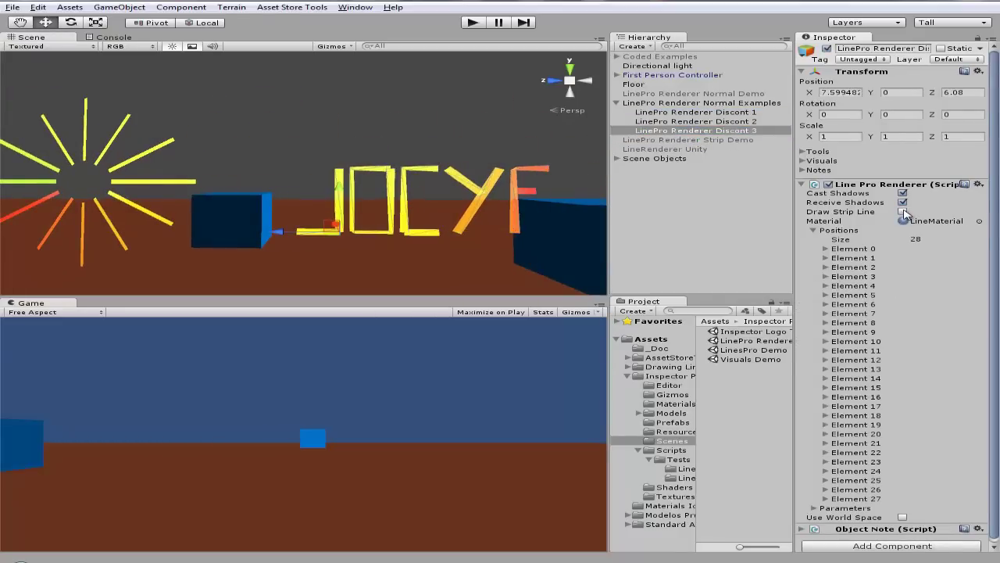
{"action": "left_click", "coordinate": [904, 212]}
{"action": "left_click", "coordinate": [904, 211]}
{"action": "left_click", "coordinate": [904, 212]}
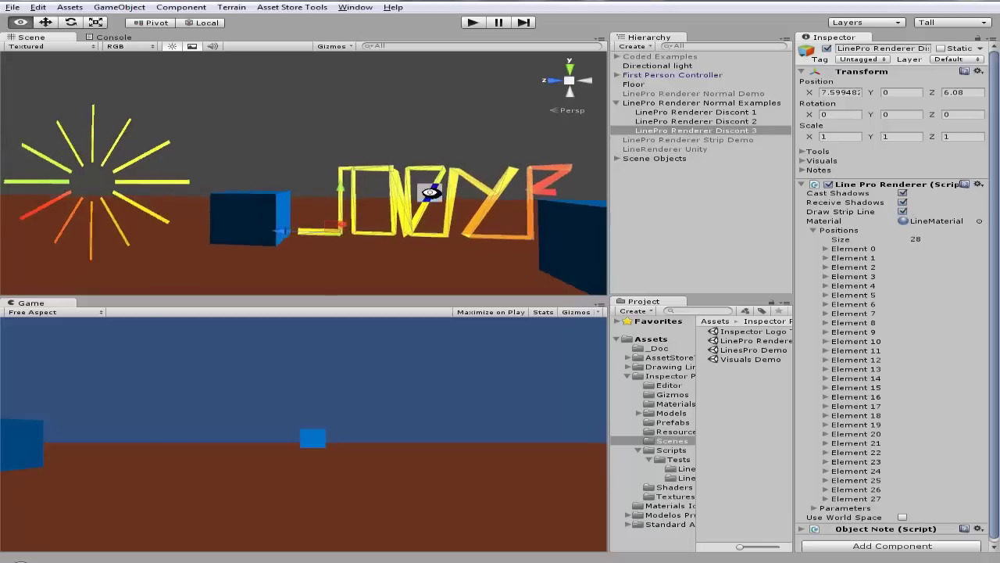
{"action": "mouse_move", "coordinate": [417, 195]}
{"action": "right_mouse_down", "text": "alt"}
{"action": "mouse_move", "coordinate": [351, 188]}
{"action": "mouse_move", "coordinate": [459, 189]}
{"action": "mouse_move", "coordinate": [444, 197]}
{"action": "right_mouse_up", "text": "alt"}
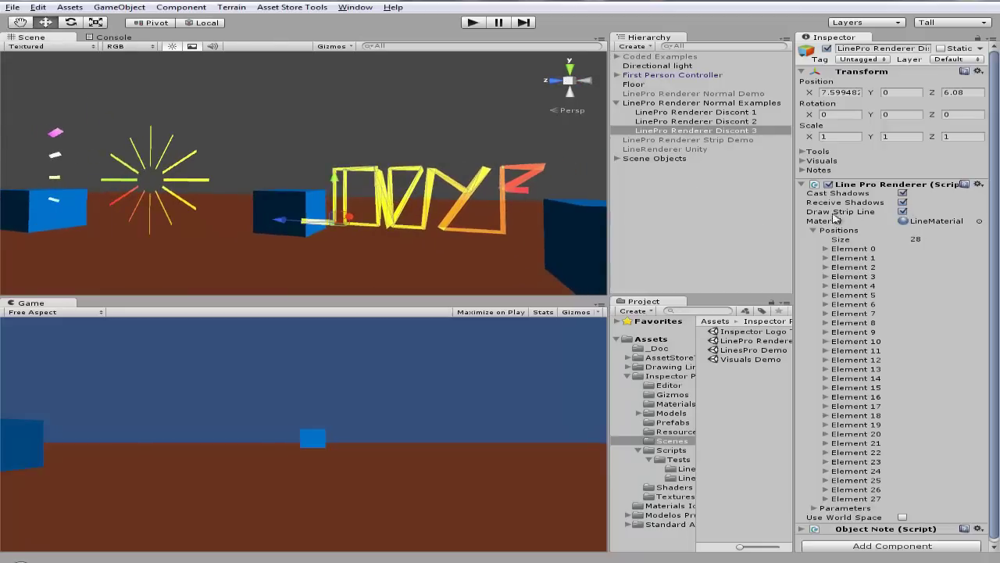
{"action": "left_click", "coordinate": [904, 212]}
{"action": "left_click", "coordinate": [813, 230]}
- Deactivate the LinePro Renderer Normal Examples object and collapse its children
{"action": "mouse_move", "coordinate": [102, 203]}
{"action": "left_mouse_down", "text": "alt"}
{"action": "mouse_move", "coordinate": [413, 196]}
{"action": "mouse_move", "coordinate": [223, 208]}
{"action": "mouse_move", "coordinate": [391, 200]}
{"action": "left_mouse_up", "text": "alt"}
{"action": "left_click", "coordinate": [703, 102]}
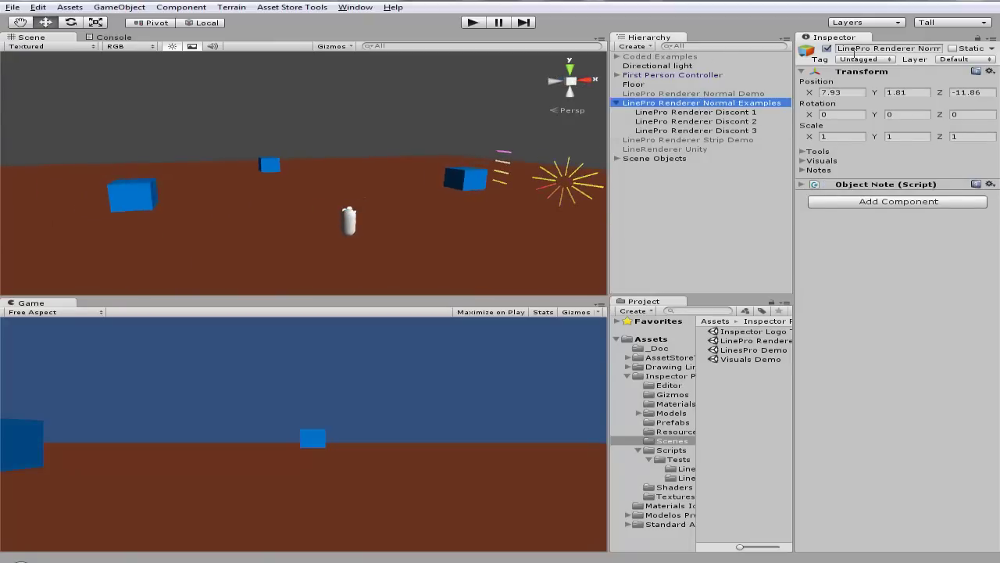
{"action": "left_click", "coordinate": [826, 48]}
{"action": "left_click", "coordinate": [618, 102]}
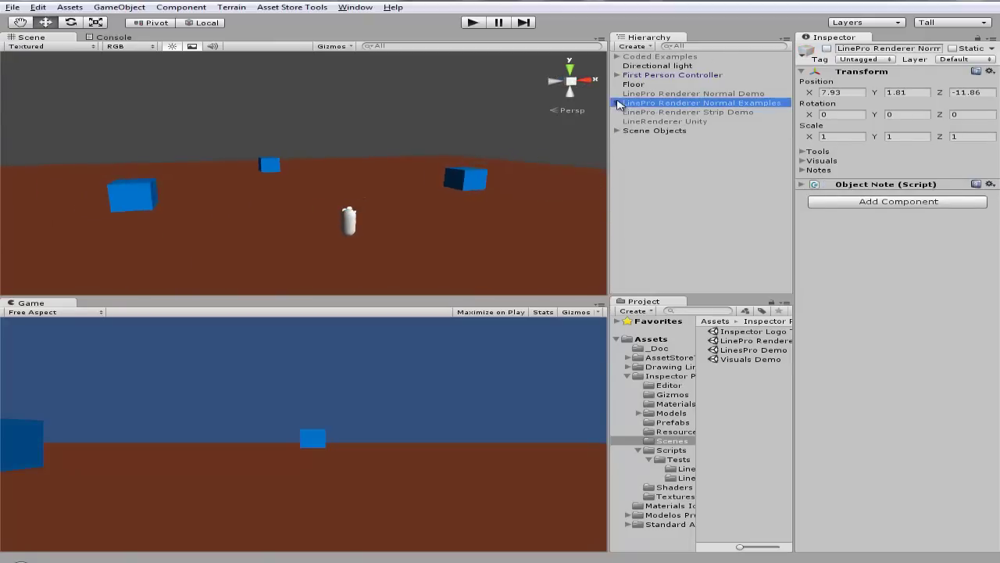
- Expand the Coded Examples object and activate it
{"action": "left_click", "coordinate": [618, 56]}
{"action": "left_click", "coordinate": [660, 56]}
{"action": "left_click", "coordinate": [826, 49]}
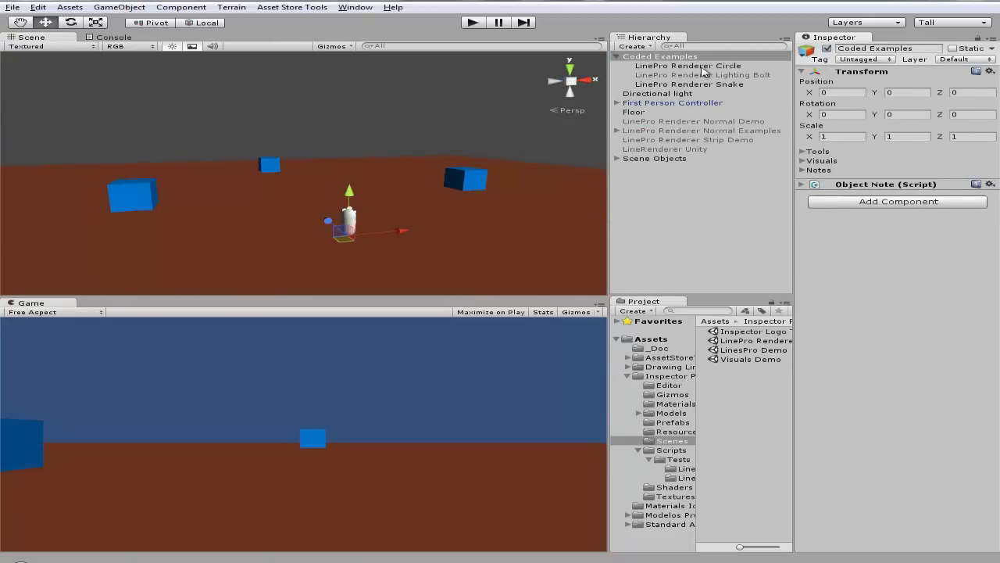
- Select LinePro Renderer Circle under Coded Examples and play the scene with the whole generated ring in view
{"action": "left_click", "coordinate": [687, 66]}
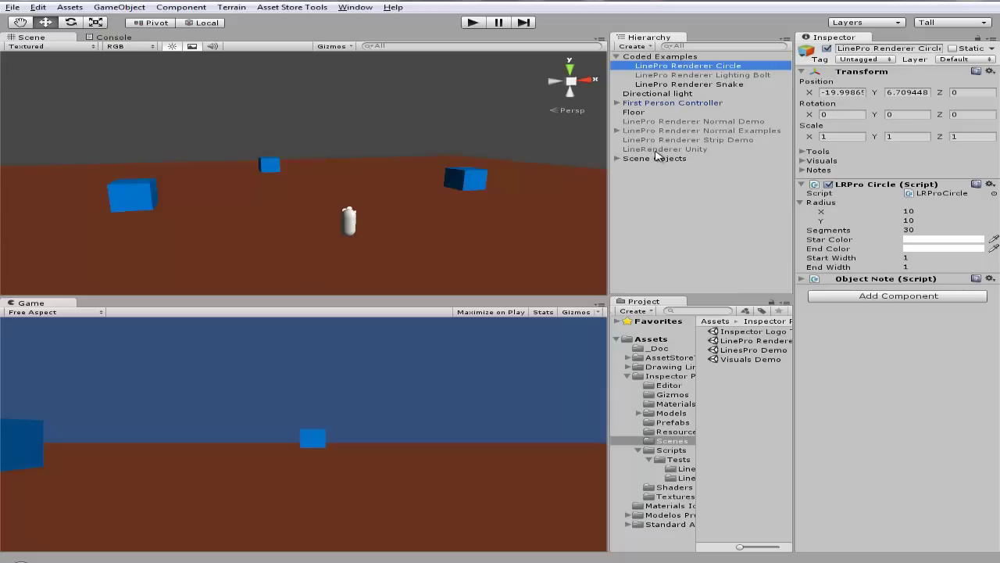
{"action": "left_click", "coordinate": [661, 140]}
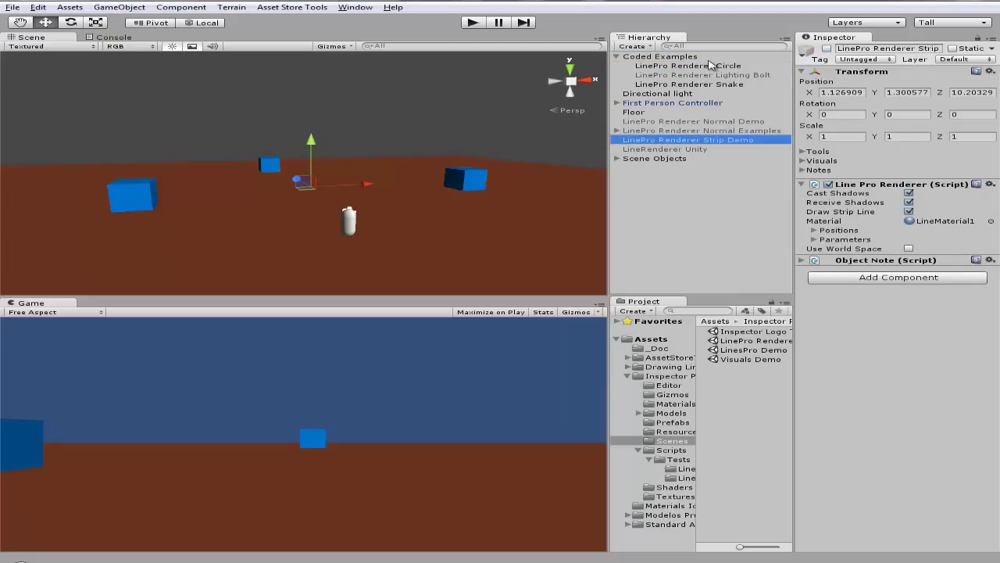
{"action": "left_click", "coordinate": [708, 57]}
{"action": "left_click", "coordinate": [715, 67]}
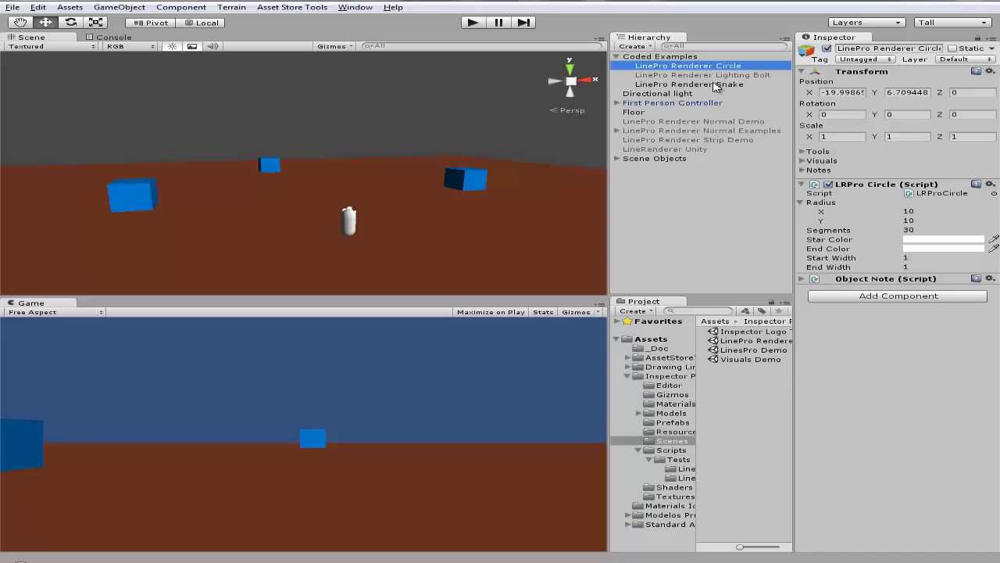
{"action": "left_click", "coordinate": [472, 22]}
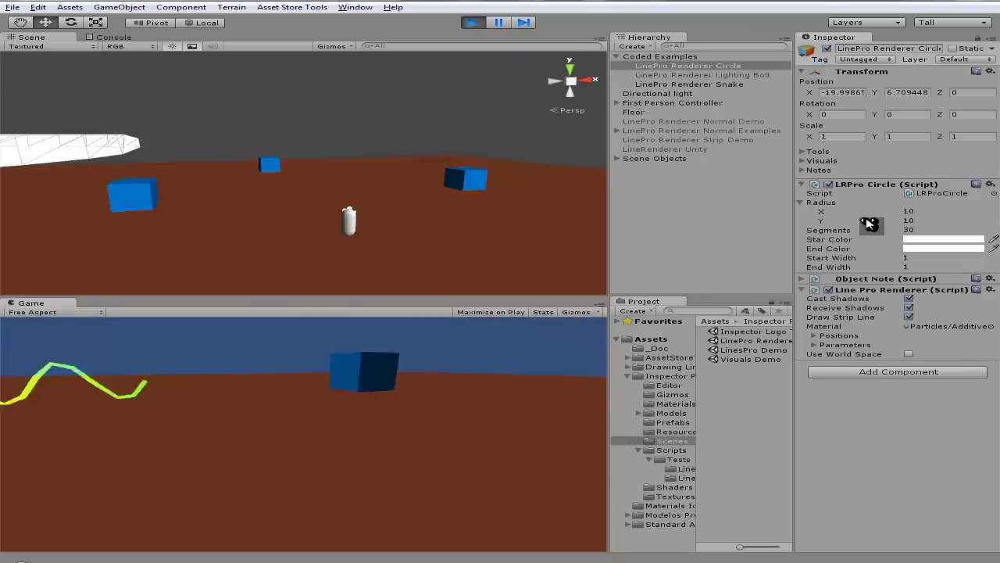
{"action": "left_click_drag", "start_coordinate": [287, 195], "coordinate": [342, 205], "text": "alt"}
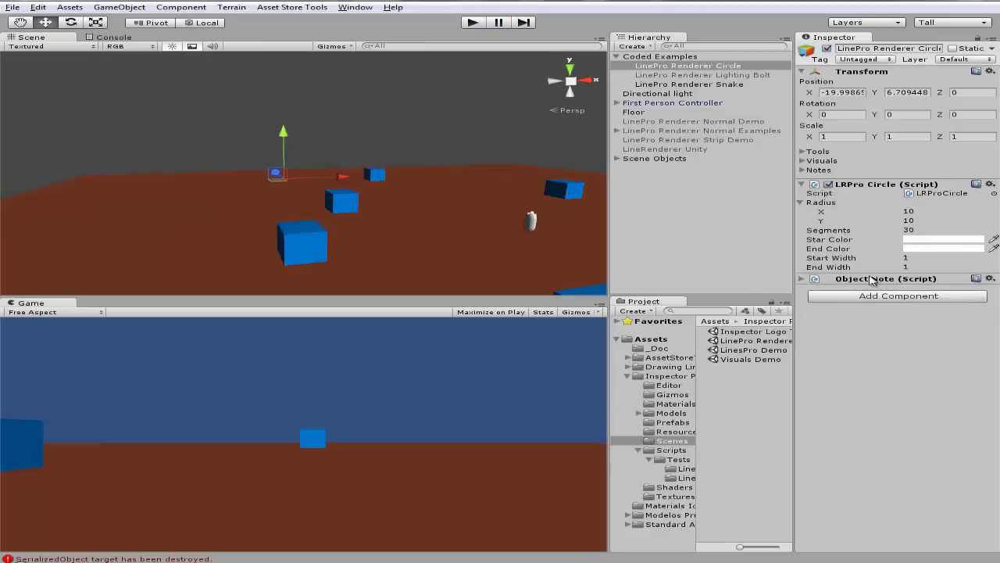
{"action": "left_click", "coordinate": [473, 24]}
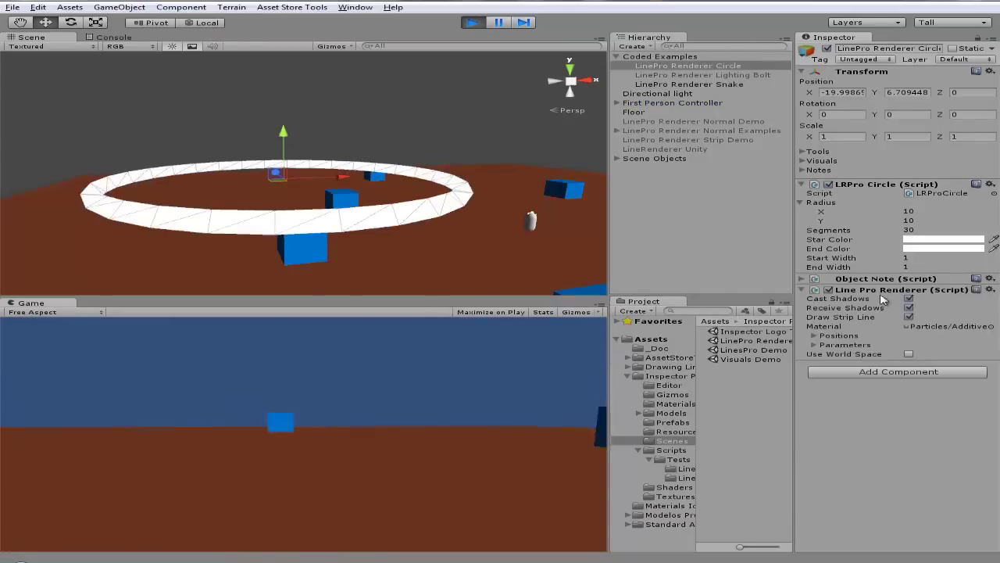
- Inspect the Positions list of the circle's Line Pro Renderer component and collapse it again
{"action": "left_click", "coordinate": [842, 335]}
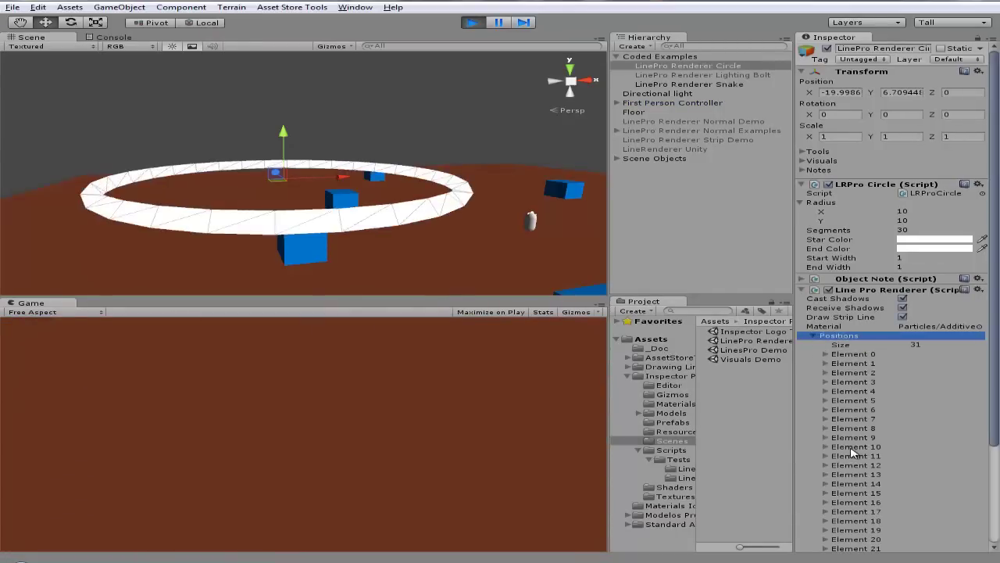
{"action": "scroll", "coordinate": [852, 452], "scroll_direction": "down", "scroll_amount": 3}
{"action": "scroll", "coordinate": [852, 445], "scroll_direction": "up", "scroll_amount": 3}
{"action": "left_click", "coordinate": [815, 336]}
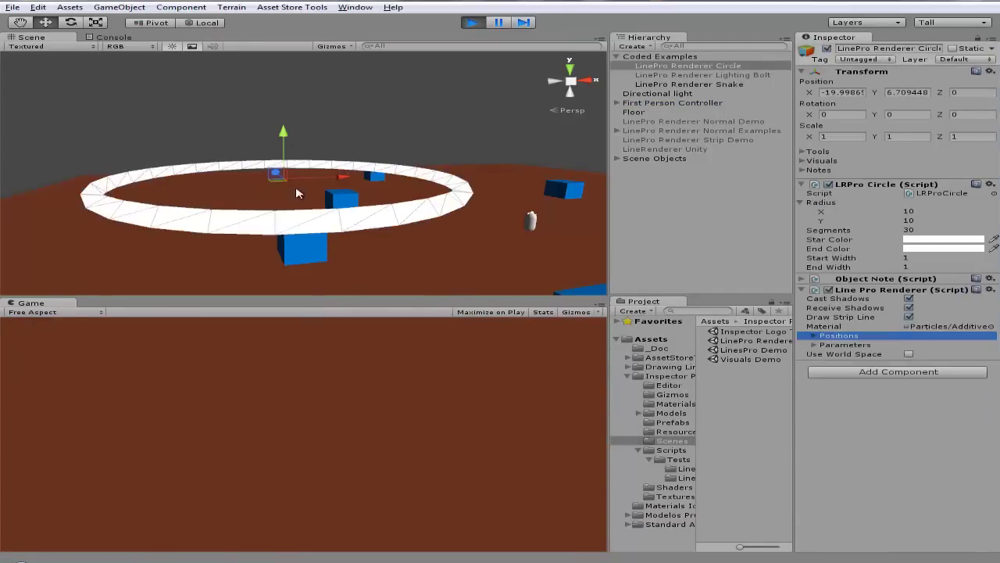
- Recolor the running circle from a blue start to a red end and set radius X 11.16, Y 8.58 and 86 segments
{"action": "left_click", "coordinate": [930, 248]}
{"action": "left_click", "coordinate": [694, 131]}
{"action": "left_click", "coordinate": [951, 240]}
{"action": "left_click_drag", "start_coordinate": [765, 148], "coordinate": [767, 128]}
{"action": "left_click", "coordinate": [822, 87]}
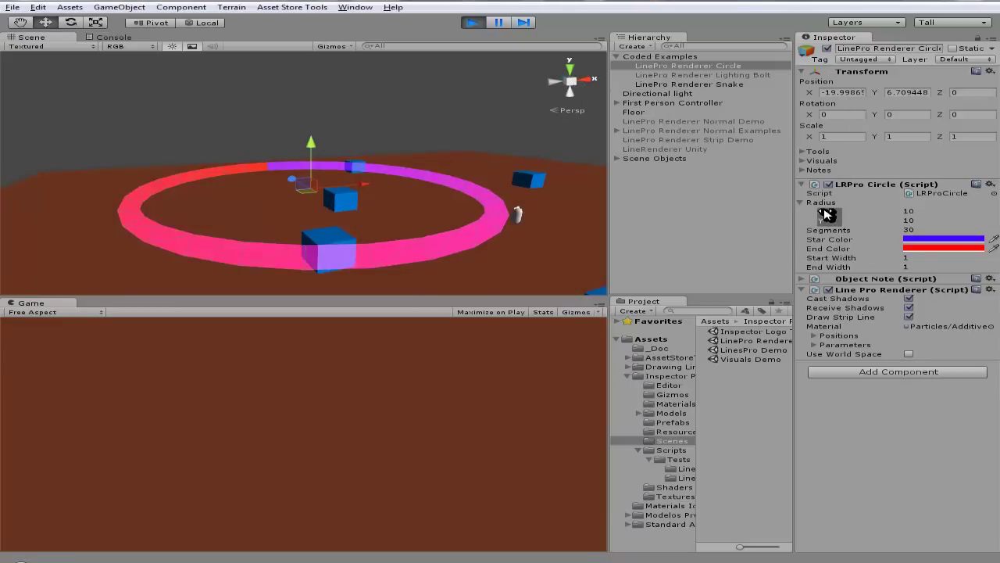
{"action": "left_click_drag", "start_coordinate": [830, 211], "coordinate": [874, 237]}
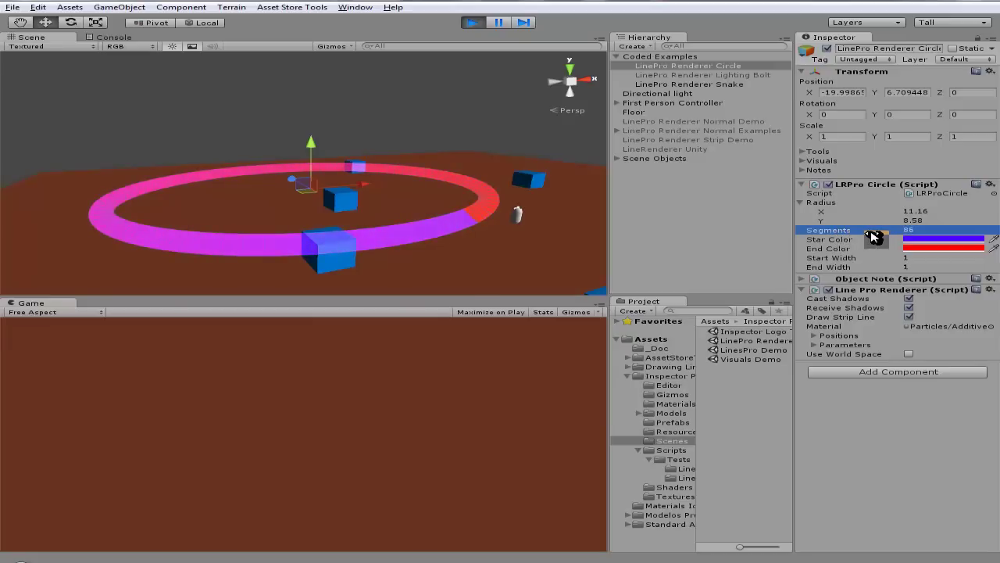
- Frame LinePro Renderer Snake in the scene and set its frequency to 2.2 and amplitude to 0.52
{"action": "double_click", "coordinate": [709, 85]}
{"action": "scroll", "coordinate": [270, 188], "scroll_direction": "up", "scroll_amount": 6}
{"action": "left_click_drag", "start_coordinate": [282, 189], "coordinate": [358, 190], "text": "alt"}
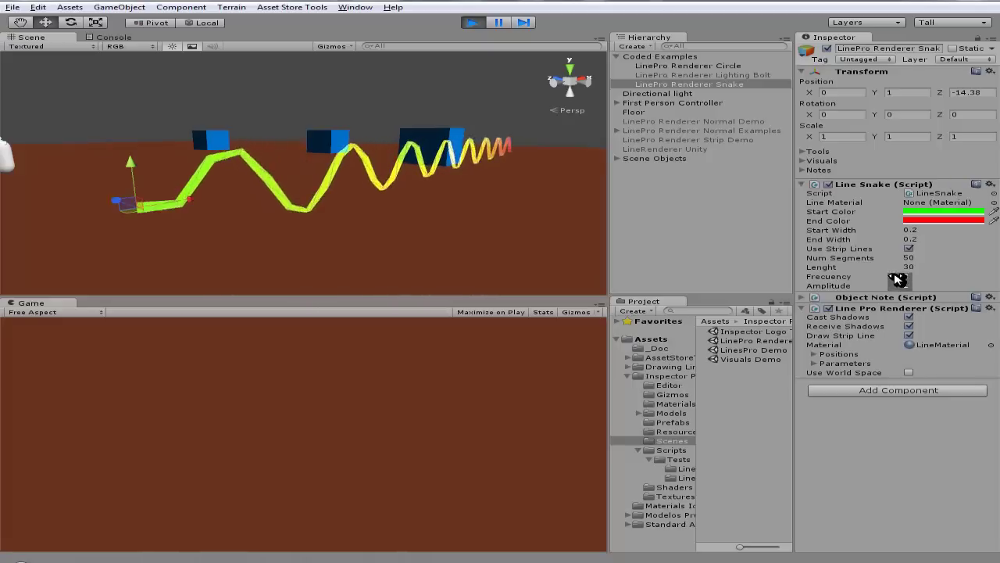
{"action": "mouse_move", "coordinate": [836, 279]}
{"action": "left_mouse_down"}
{"action": "mouse_move", "coordinate": [852, 286]}
{"action": "mouse_move", "coordinate": [835, 286]}
{"action": "left_mouse_up"}
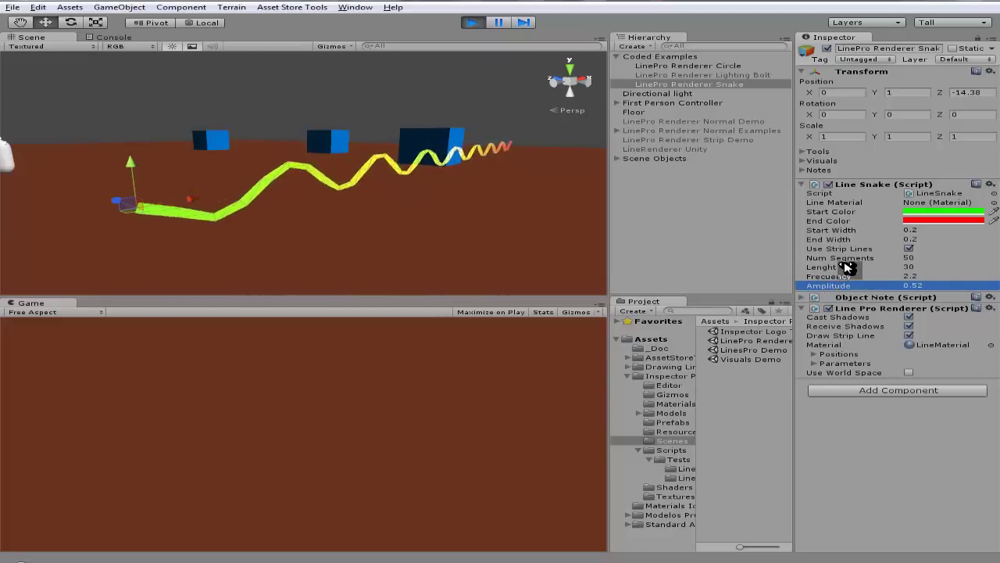
- Set the running snake's start width to 0.19 and end width to 0.34
{"action": "left_click_drag", "start_coordinate": [842, 243], "coordinate": [830, 243]}
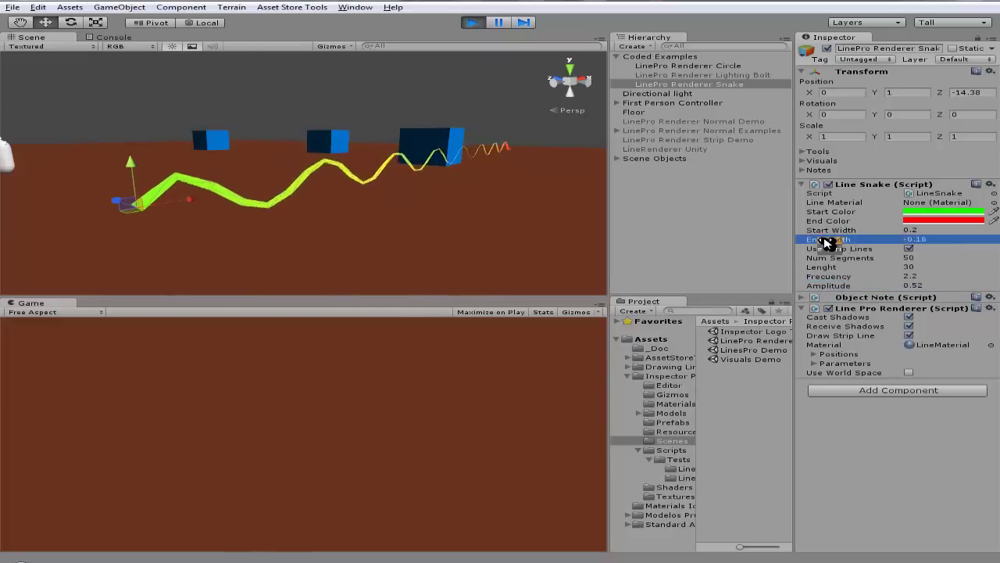
{"action": "left_click", "coordinate": [827, 232]}
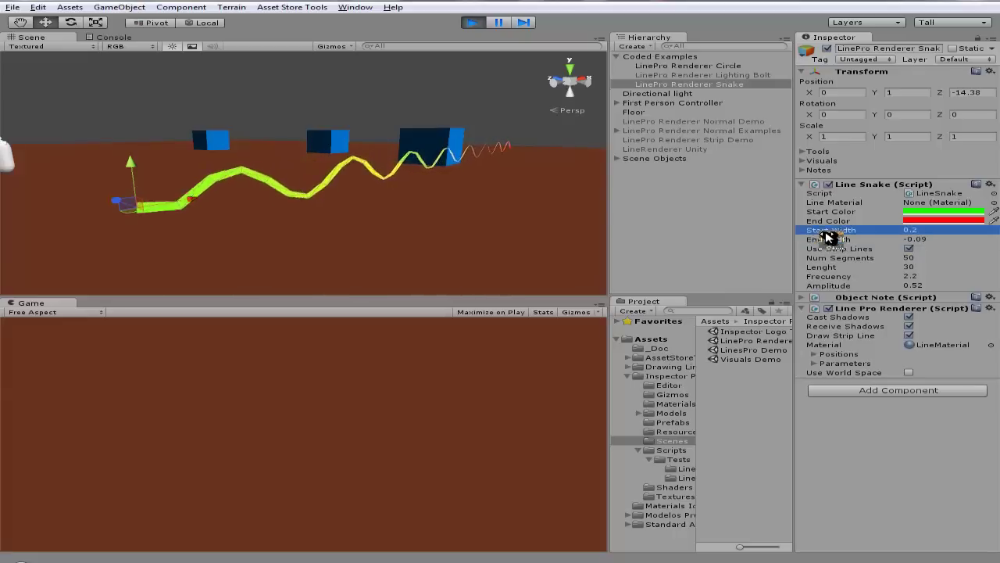
{"action": "left_click_drag", "start_coordinate": [819, 238], "coordinate": [850, 240]}
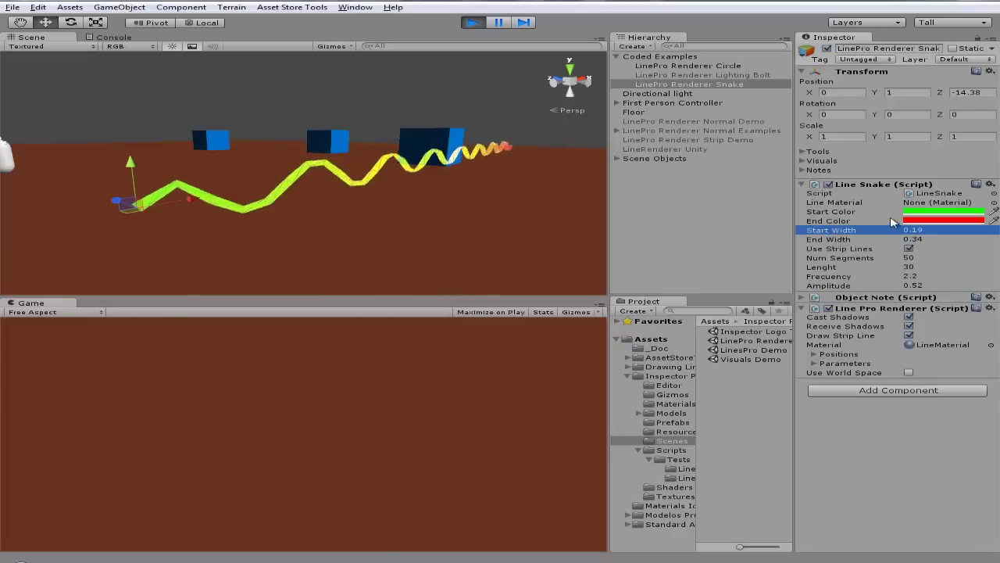
- Try other end colors on the running snake, ending in the red range, and close the color picker
{"action": "left_click", "coordinate": [926, 224]}
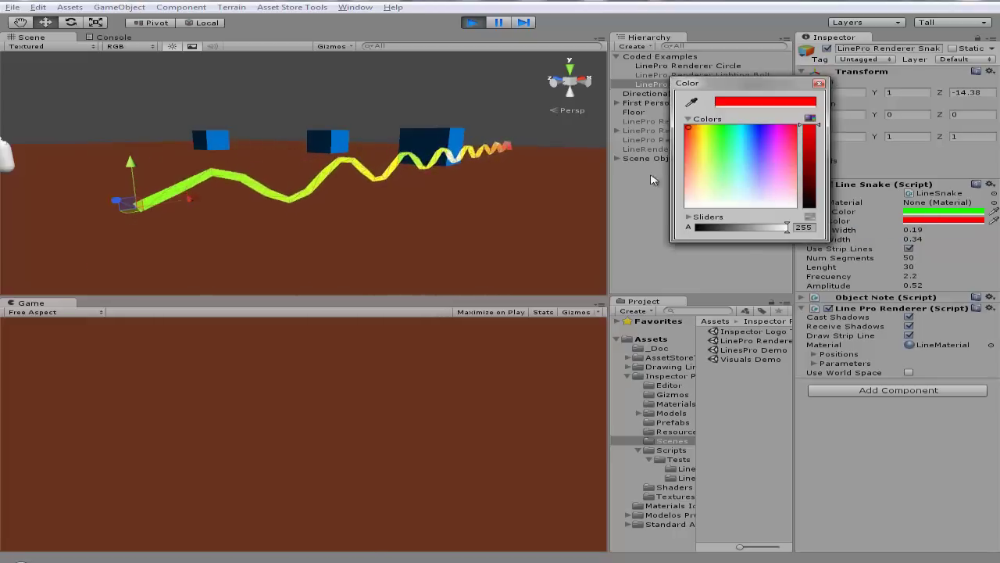
{"action": "left_click_drag", "start_coordinate": [735, 156], "coordinate": [798, 123]}
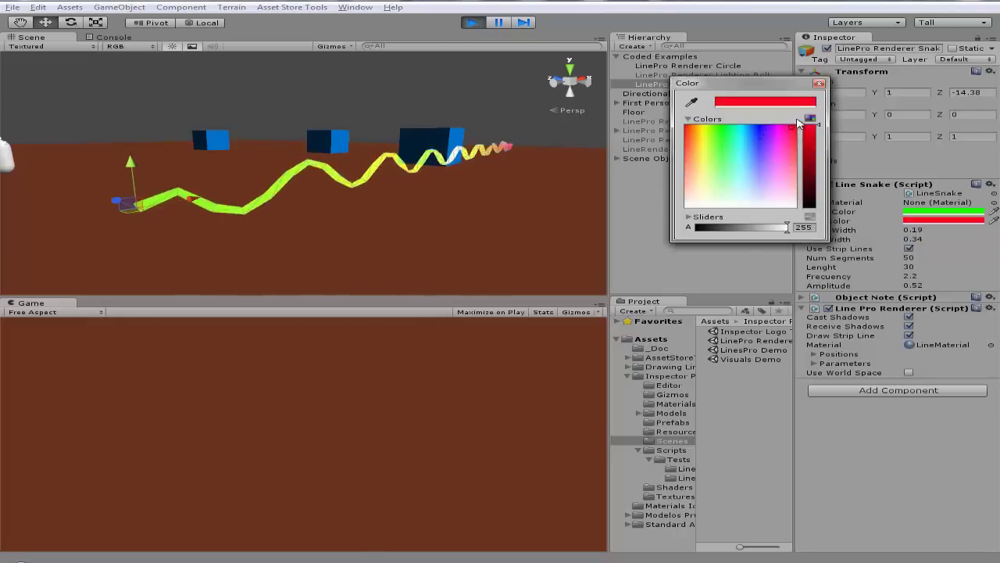
{"action": "left_click", "coordinate": [819, 84]}
- Move LinePro Renderer Snake up to about Y 2.48 while the scene is playing
{"action": "left_click", "coordinate": [501, 381]}
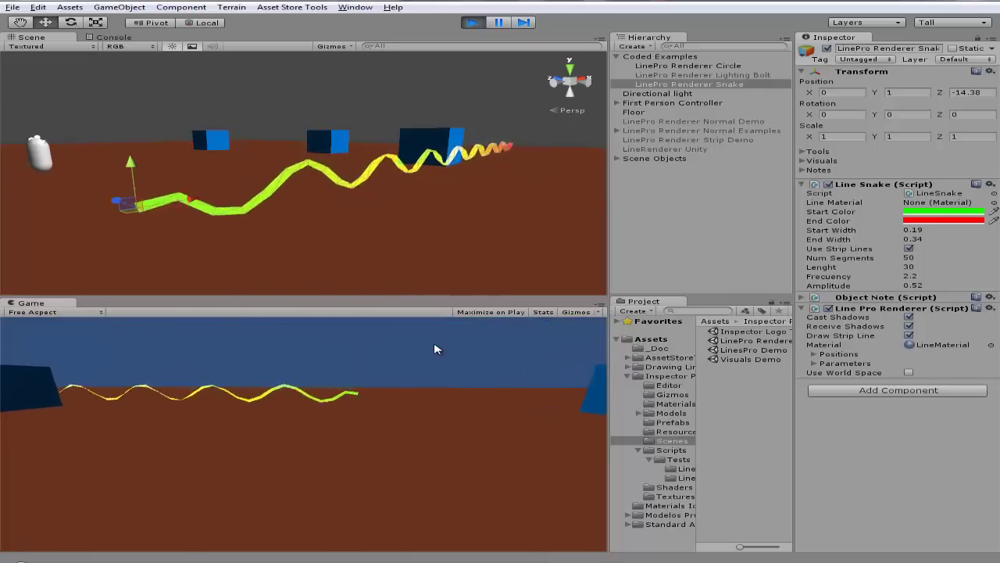
{"action": "left_click", "coordinate": [472, 22]}
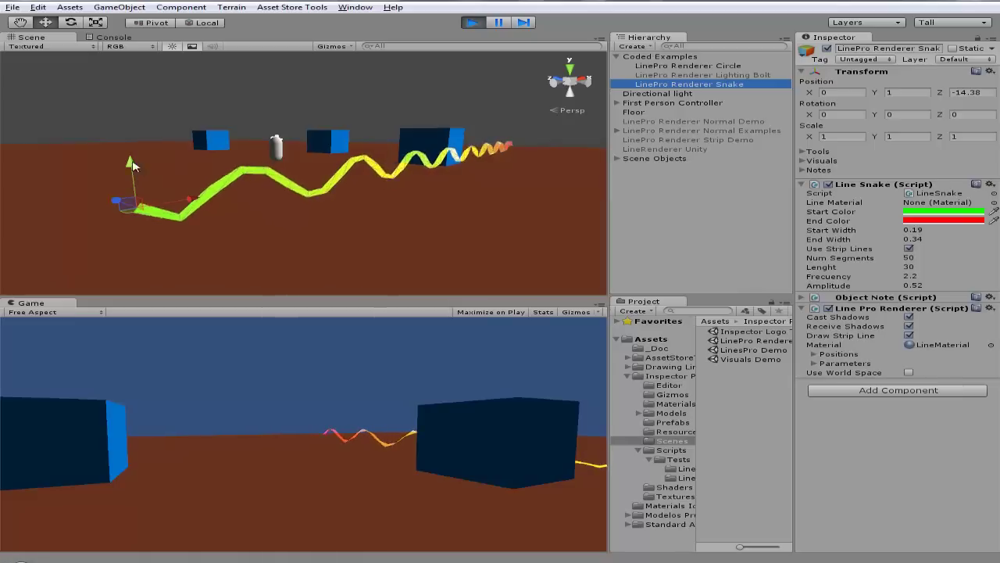
{"action": "left_click_drag", "start_coordinate": [132, 164], "coordinate": [117, 92]}
{"action": "scroll", "coordinate": [156, 156], "scroll_direction": "down", "scroll_amount": 5}
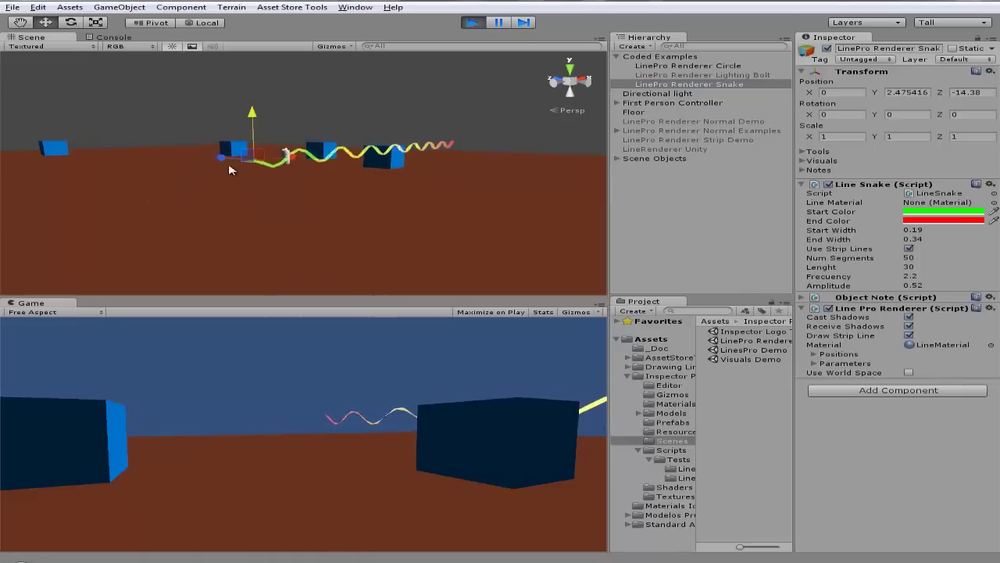
{"action": "scroll", "coordinate": [209, 166], "scroll_direction": "up", "scroll_amount": 5}
{"action": "left_click_drag", "start_coordinate": [247, 162], "coordinate": [199, 147], "text": "alt"}
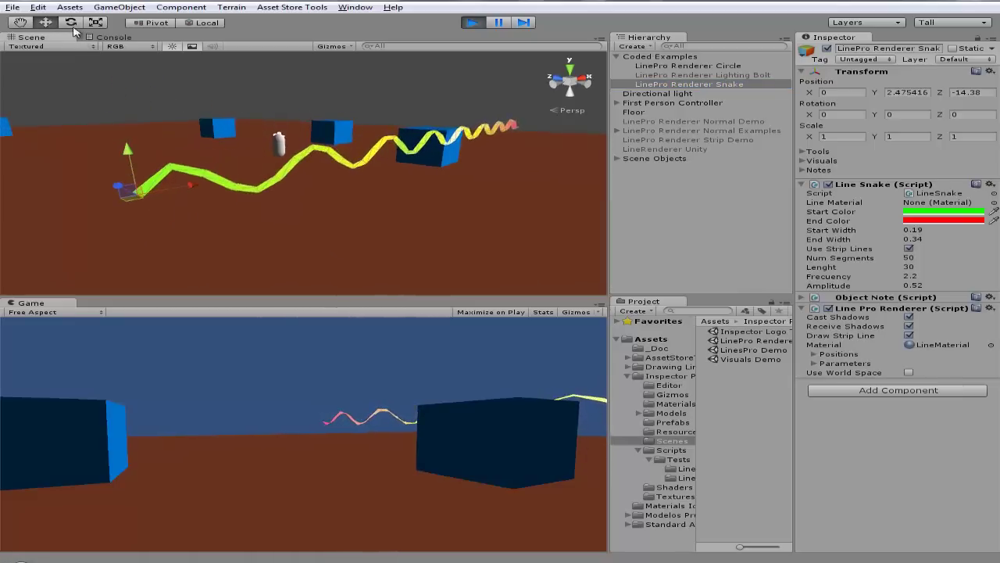
- Rotate the running snake slightly, scale it uniformly to about 3.82 and stop playing the scene
{"action": "left_click", "coordinate": [73, 25]}
{"action": "left_click_drag", "start_coordinate": [143, 216], "coordinate": [419, 205]}
{"action": "left_click", "coordinate": [96, 25]}
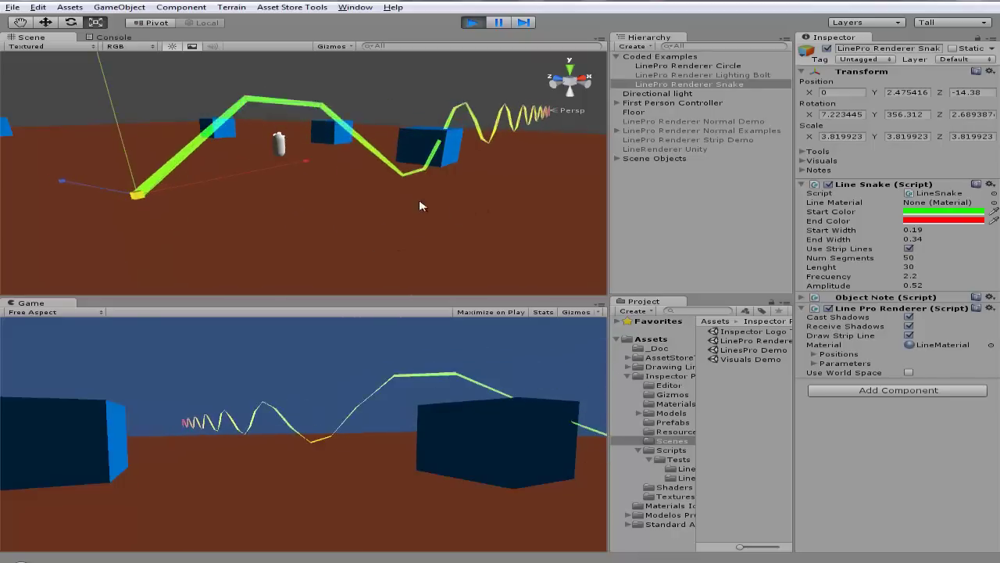
{"action": "left_click", "coordinate": [472, 25]}
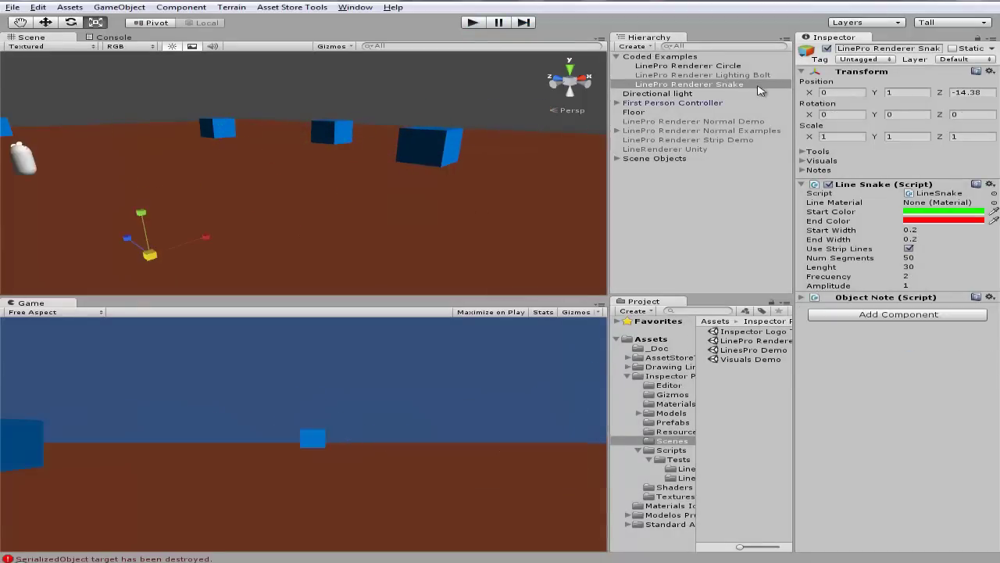
- Activate LinePro Renderer Lighting Bolt and deactivate LinePro Renderer Snake, leaving the lighting bolt selected
{"action": "left_click", "coordinate": [729, 75]}
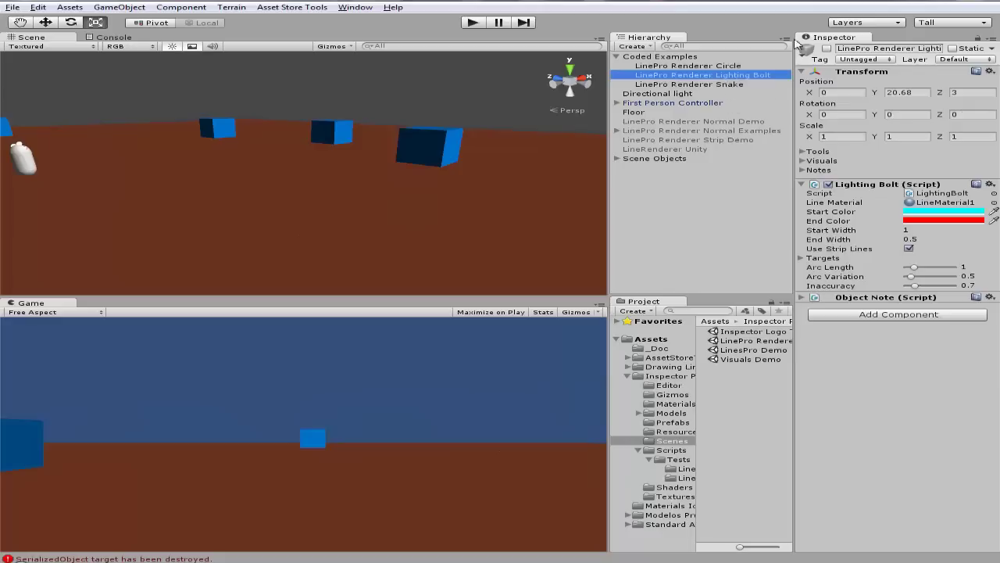
{"action": "key", "text": "Down"}
{"action": "key", "text": "Up"}
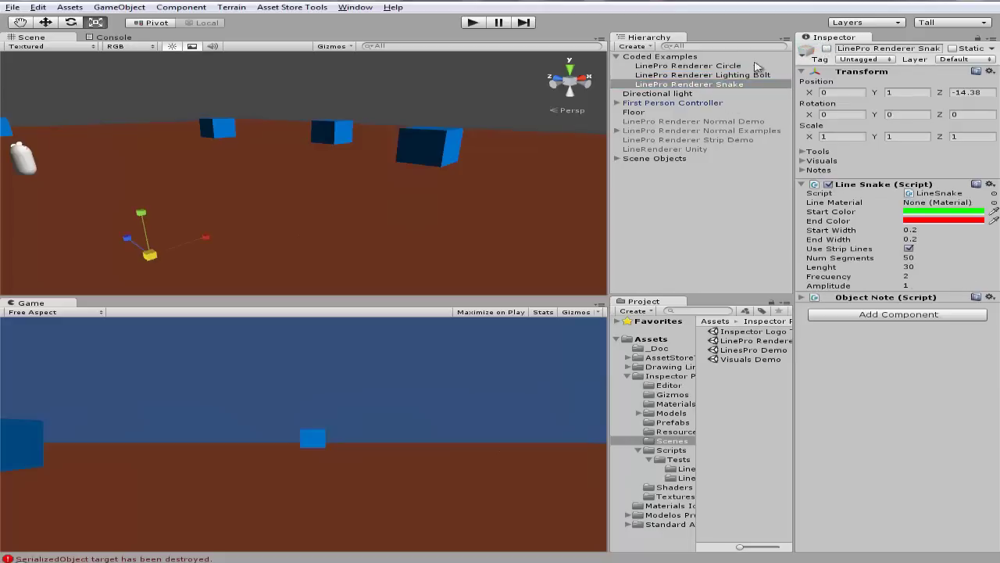
{"action": "key", "text": "Up"}
{"action": "left_click", "coordinate": [723, 75]}
- Play the scene with the lighting bolt in view and set its arc variation to 0.99 and inaccuracy to 0.04
{"action": "left_click", "coordinate": [472, 22]}
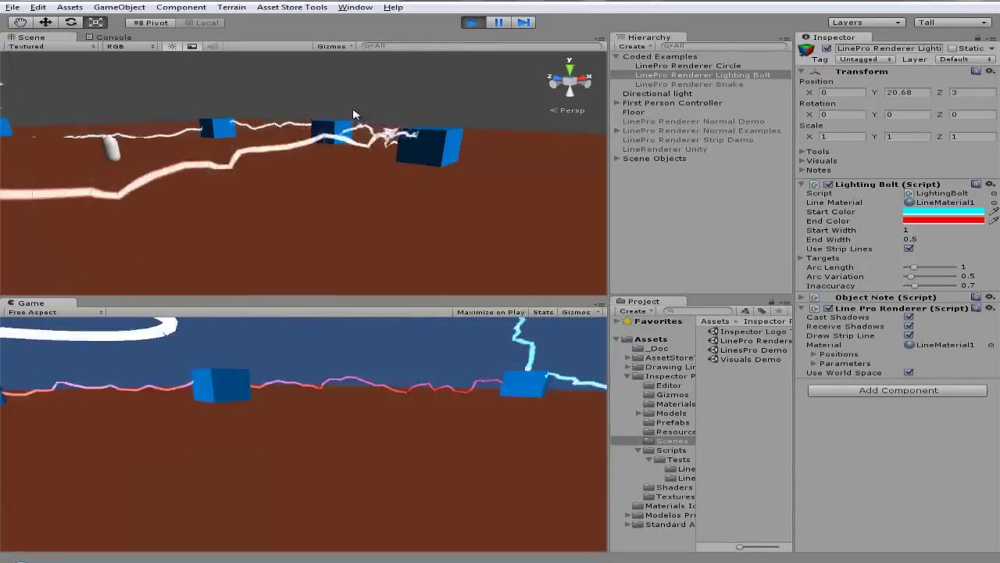
{"action": "left_click_drag", "start_coordinate": [286, 200], "coordinate": [319, 172], "text": "alt"}
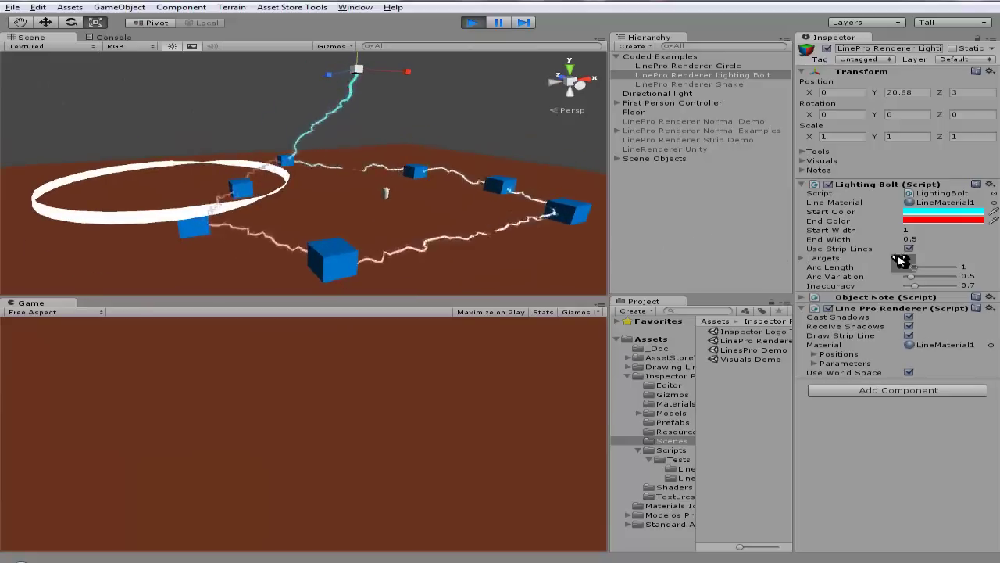
{"action": "left_click", "coordinate": [919, 277]}
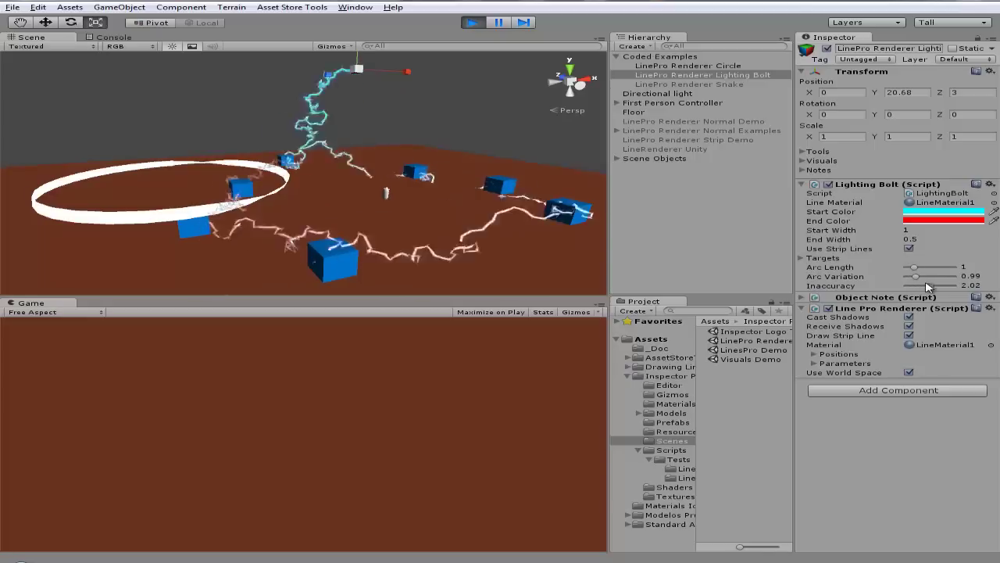
{"action": "left_click_drag", "start_coordinate": [914, 286], "coordinate": [905, 287]}
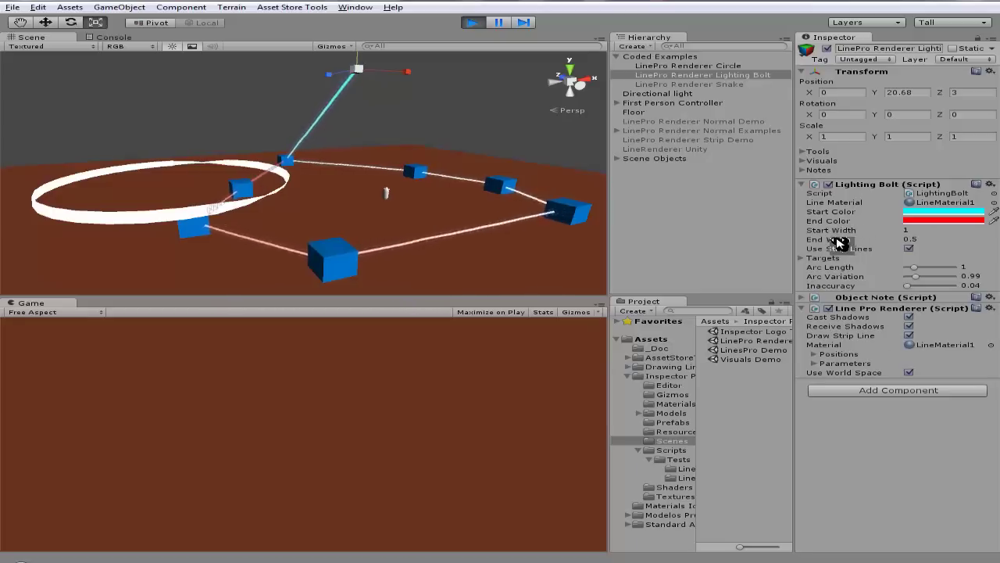
- Adjust the running lighting bolt's end width, view the bolt from another angle and stop playing the scene
{"action": "mouse_move", "coordinate": [843, 240]}
{"action": "left_mouse_down"}
{"action": "mouse_move", "coordinate": [830, 243]}
{"action": "mouse_move", "coordinate": [865, 245]}
{"action": "mouse_move", "coordinate": [831, 245]}
{"action": "left_mouse_up"}
{"action": "left_click_drag", "start_coordinate": [362, 219], "coordinate": [547, 218], "text": "alt"}
{"action": "left_click", "coordinate": [472, 22]}
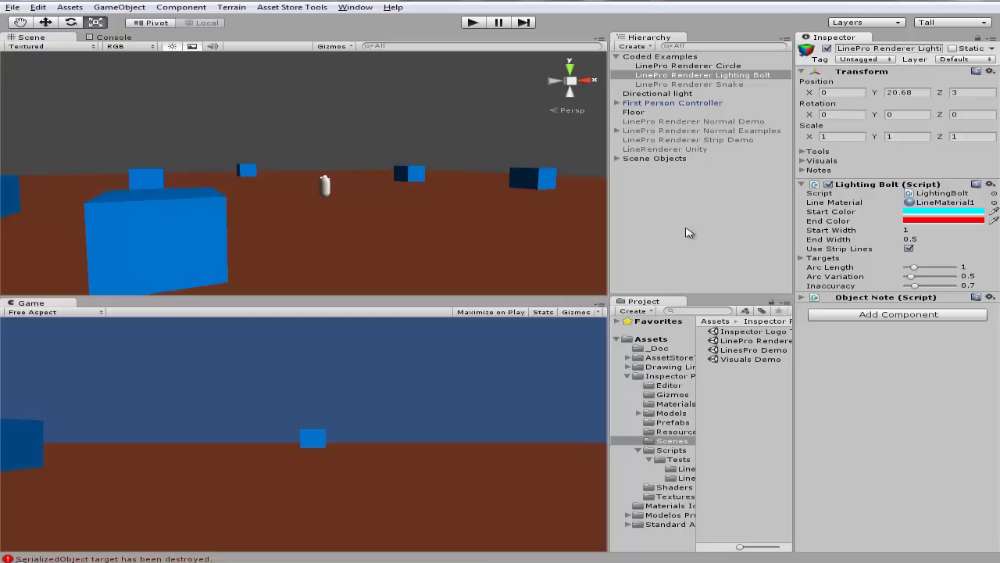
{"action": "left_click", "coordinate": [661, 94]}
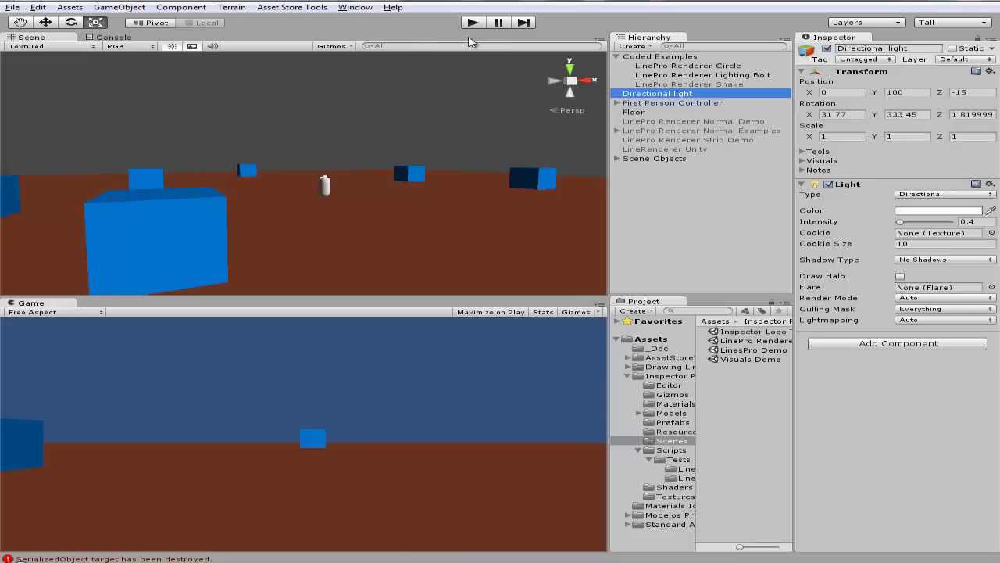
{"action": "left_click", "coordinate": [686, 200]}
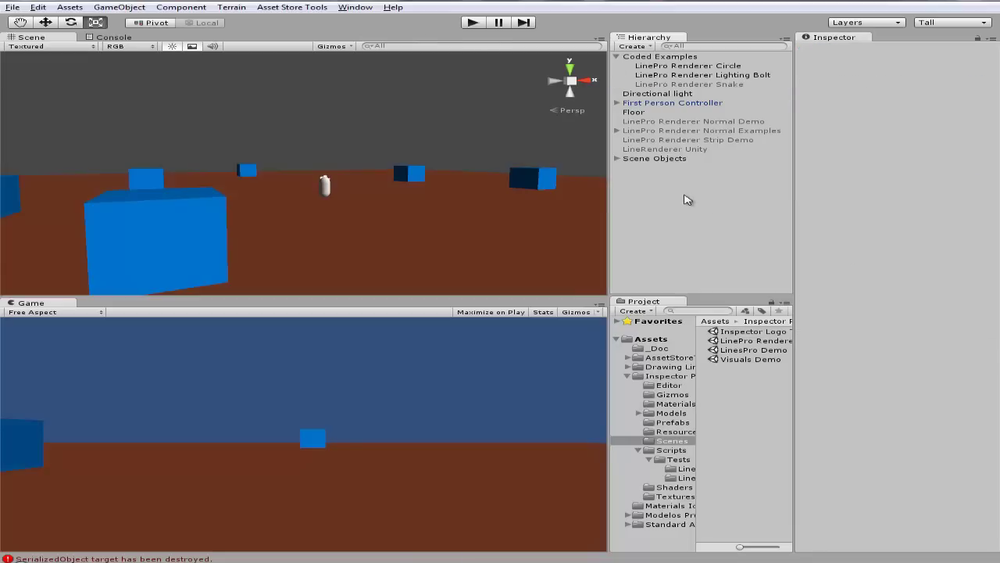